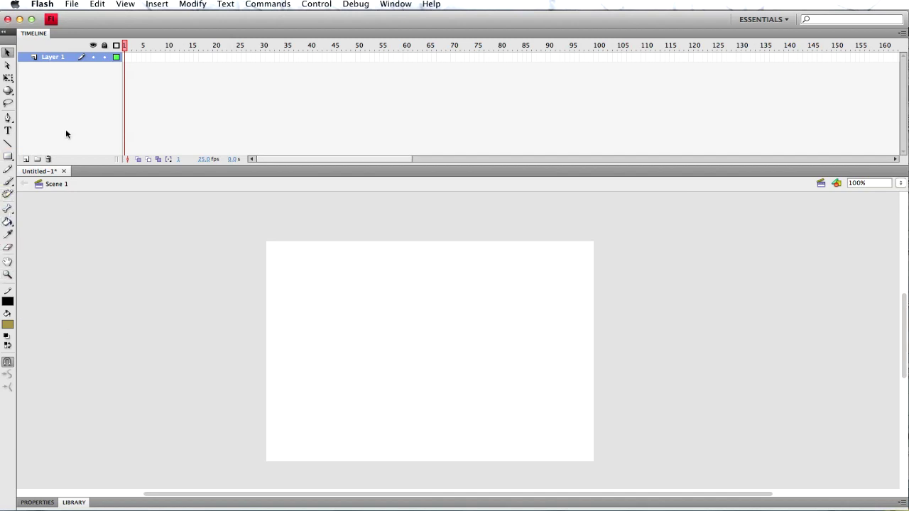
Examine the stroke and fill color palettes
{"action": "left_click", "coordinate": [8, 302]}
{"action": "left_click", "coordinate": [7, 325]}
{"action": "left_click", "coordinate": [7, 325]}
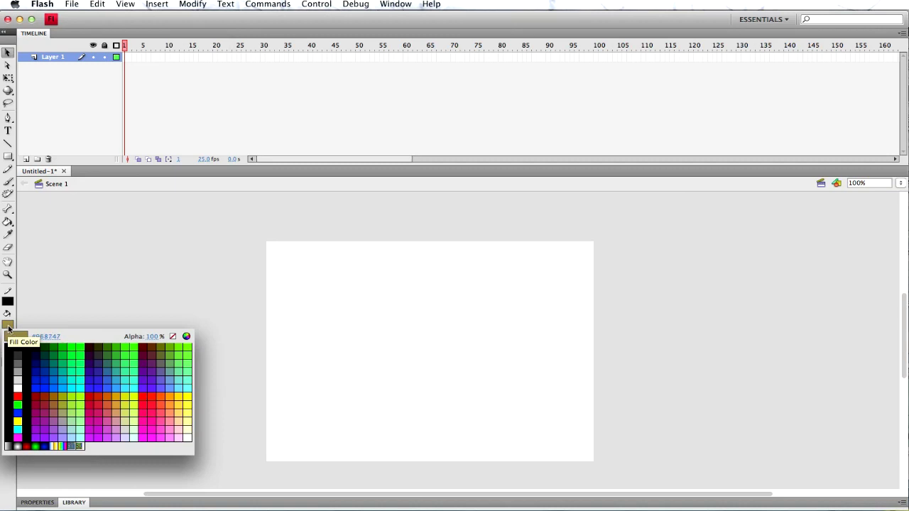
{"action": "key", "text": "Escape"}
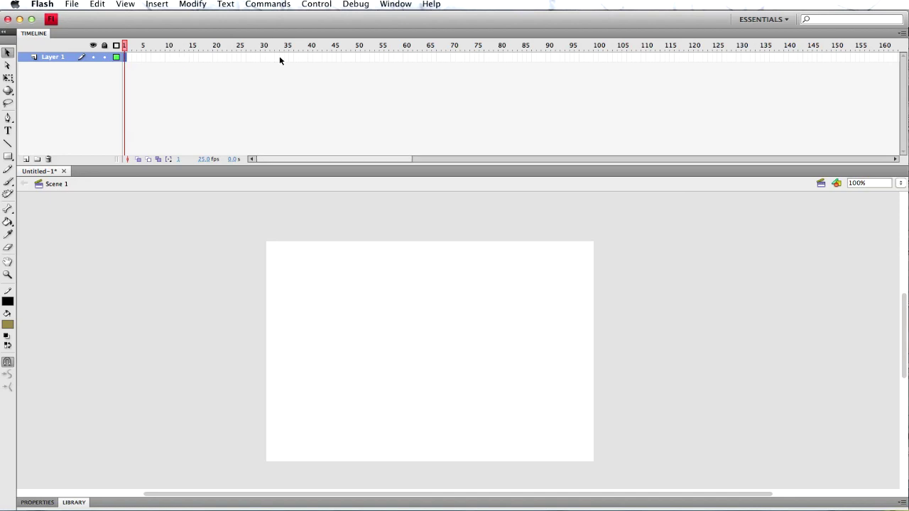
{"action": "left_click", "coordinate": [748, 57]}
{"action": "left_click", "coordinate": [149, 62]}
{"action": "left_click", "coordinate": [125, 60]}
{"action": "right_click", "coordinate": [125, 62]}
{"action": "left_click", "coordinate": [181, 142]}
{"action": "left_click", "coordinate": [433, 159]}
{"action": "left_click_drag", "start_coordinate": [506, 160], "coordinate": [221, 130]}
{"action": "left_click", "coordinate": [181, 57]}
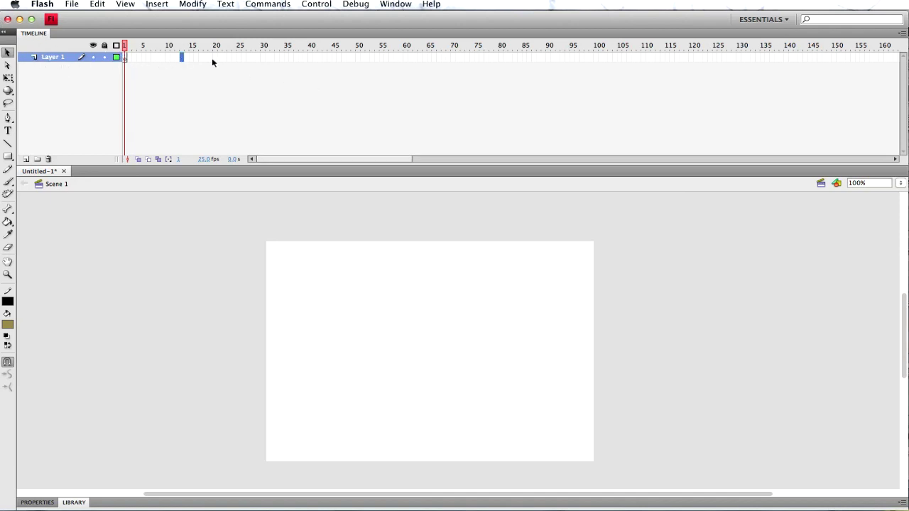
Insert frames on Layer 1 to extend it to frame 28 and on to frame 59
{"action": "right_click", "coordinate": [253, 58]}
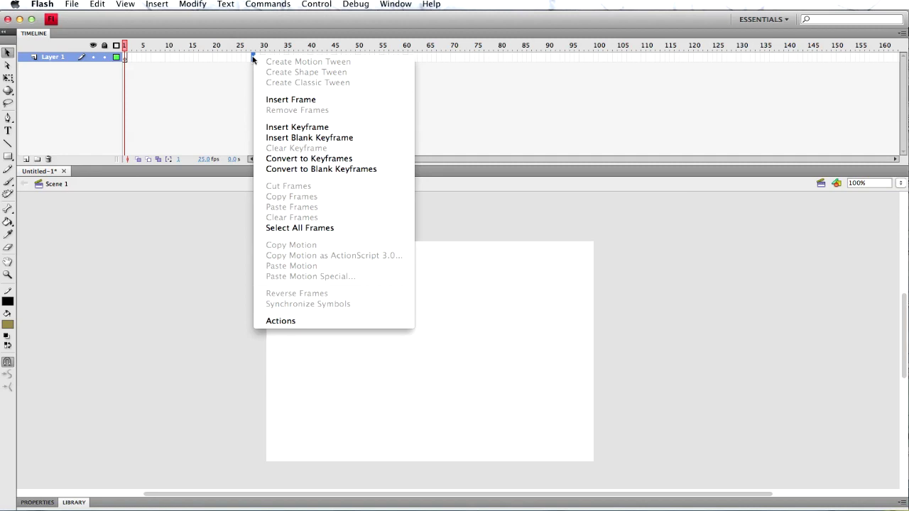
{"action": "left_click", "coordinate": [282, 97]}
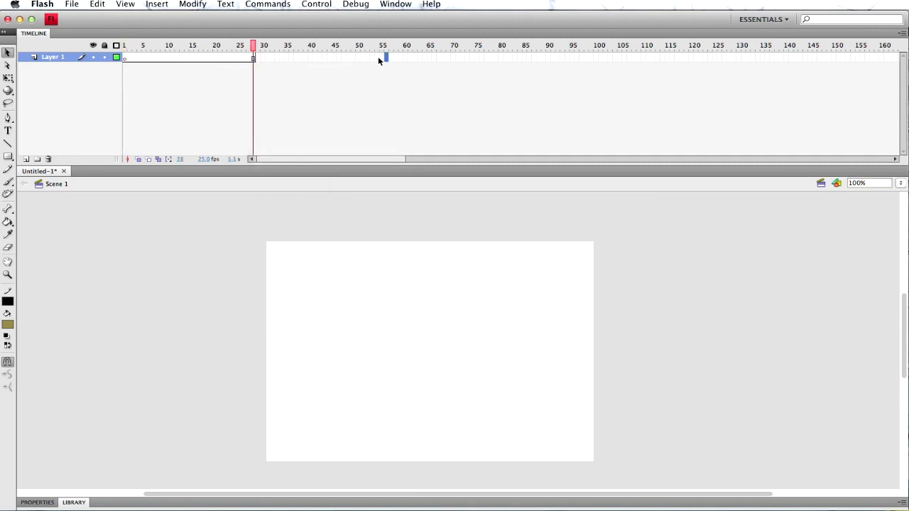
{"action": "right_click", "coordinate": [400, 59]}
{"action": "left_click", "coordinate": [423, 99]}
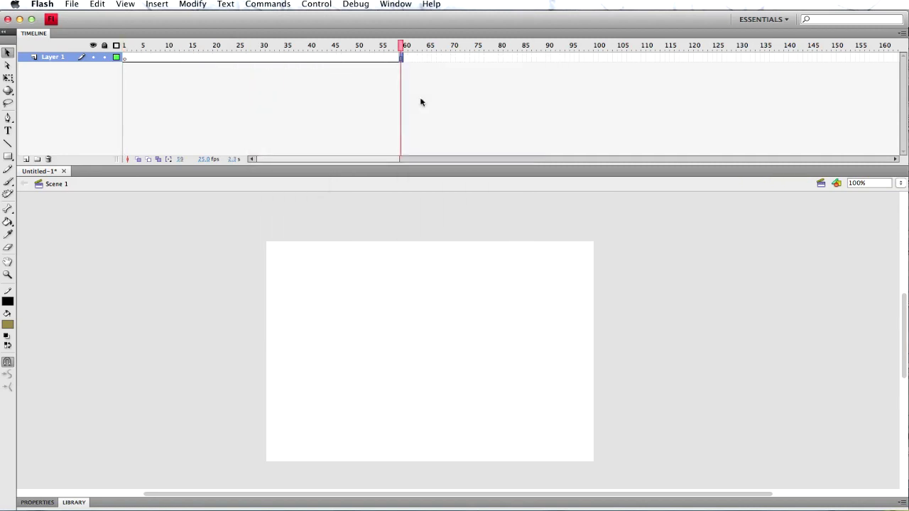
Insert a blank keyframe at frame 6 of Layer 1
{"action": "left_click", "coordinate": [125, 60]}
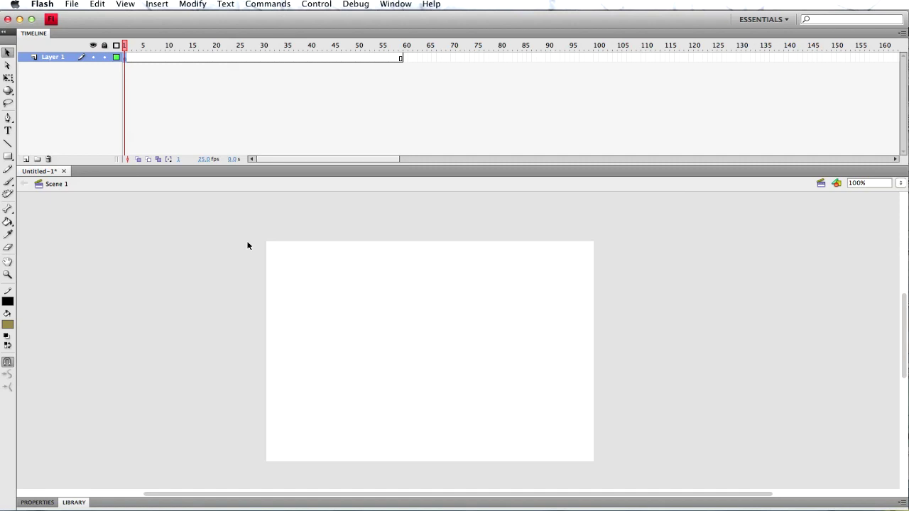
{"action": "left_click", "coordinate": [135, 61]}
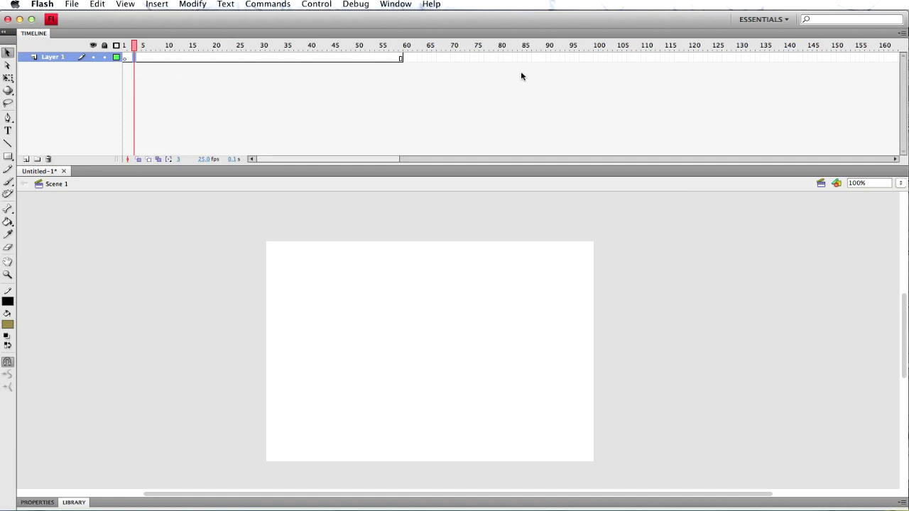
{"action": "left_click", "coordinate": [126, 57]}
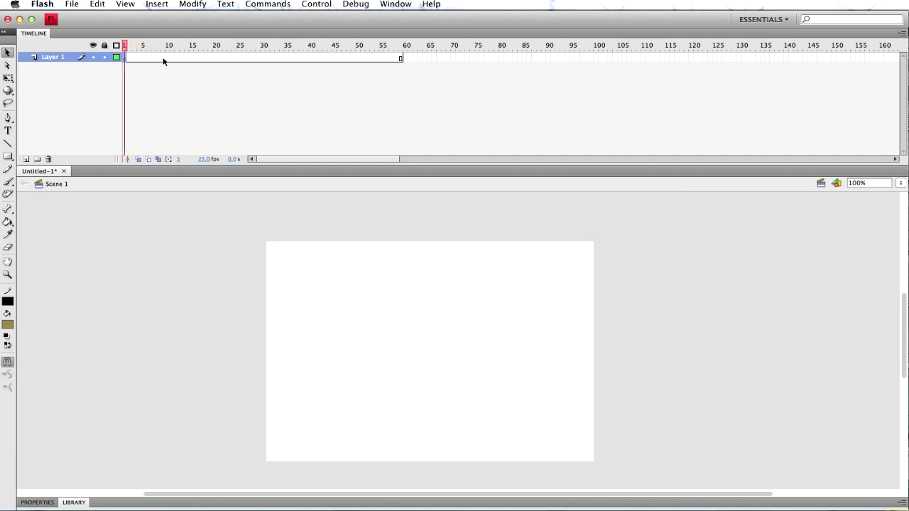
{"action": "left_click", "coordinate": [147, 56]}
{"action": "right_click", "coordinate": [148, 57]}
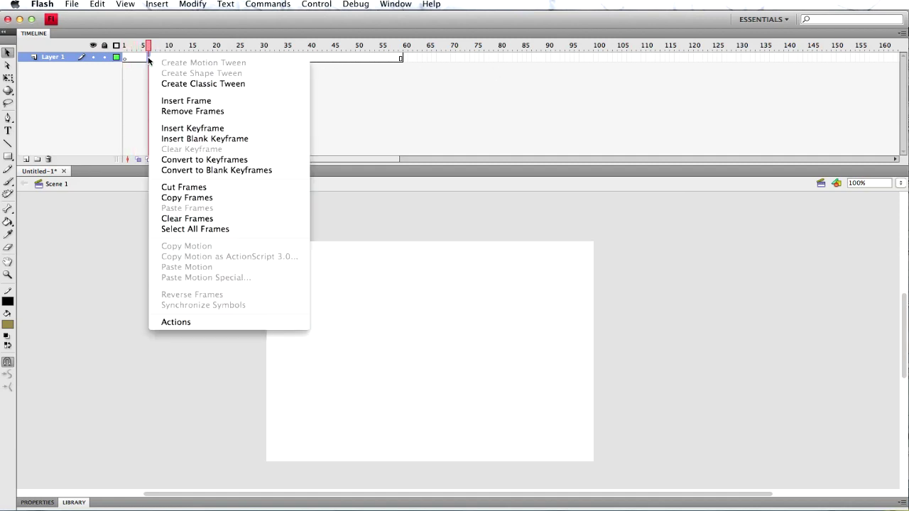
{"action": "left_click", "coordinate": [242, 140]}
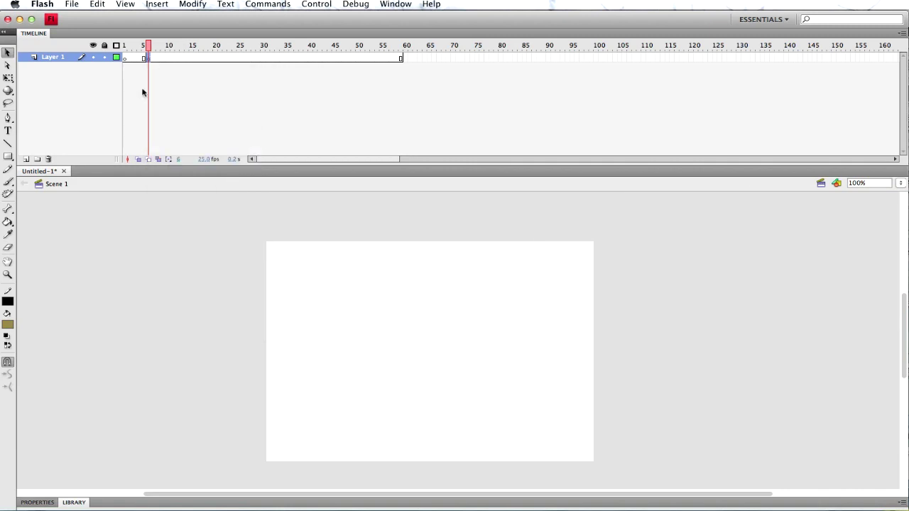
Move the blank keyframe at frame 6 of Layer 1 to frame 19
{"action": "left_click", "coordinate": [140, 58]}
{"action": "left_click", "coordinate": [168, 58]}
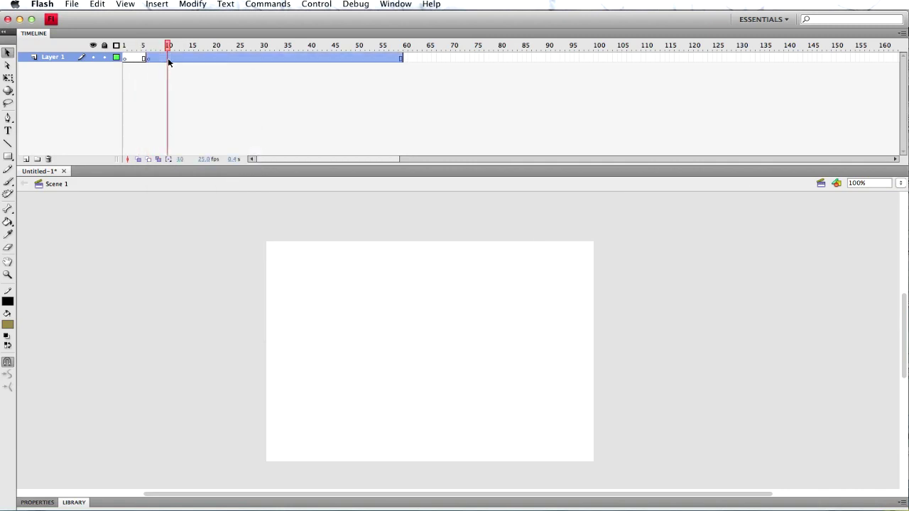
{"action": "left_click", "coordinate": [135, 58]}
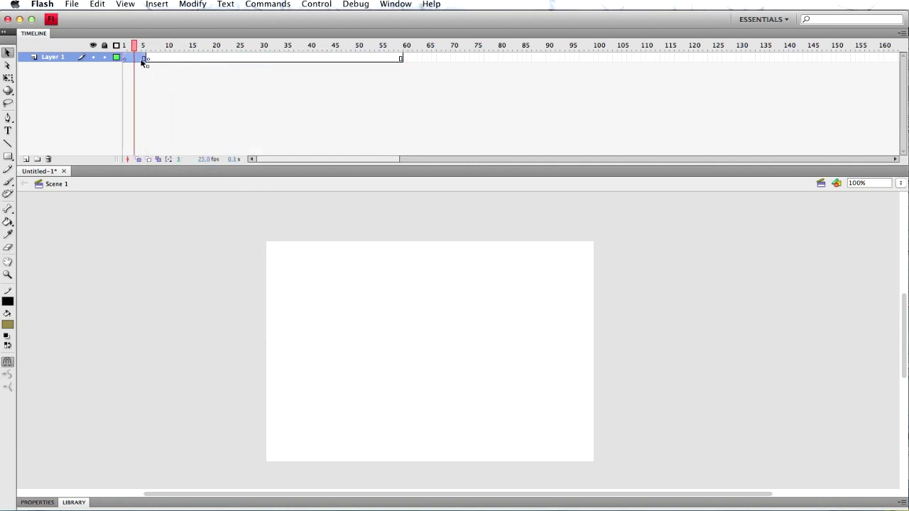
{"action": "left_click", "coordinate": [206, 58]}
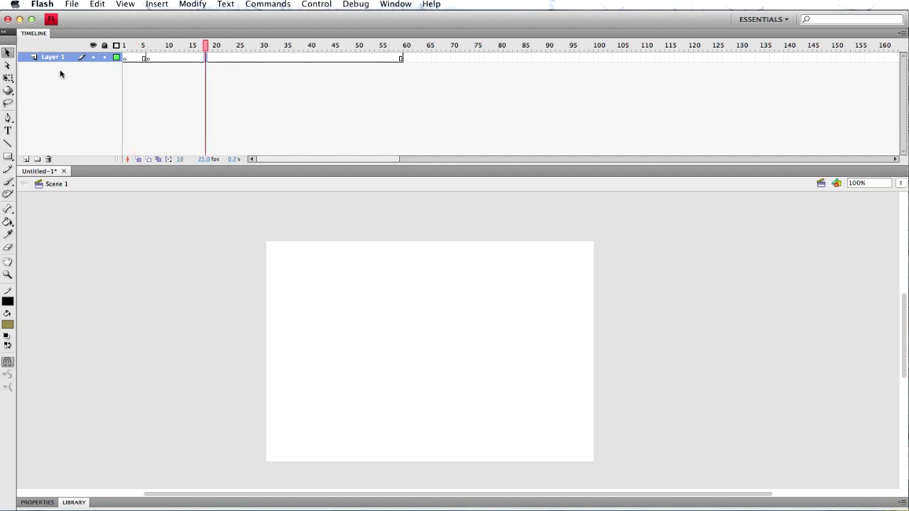
{"action": "left_click", "coordinate": [148, 59]}
{"action": "left_click", "coordinate": [207, 58]}
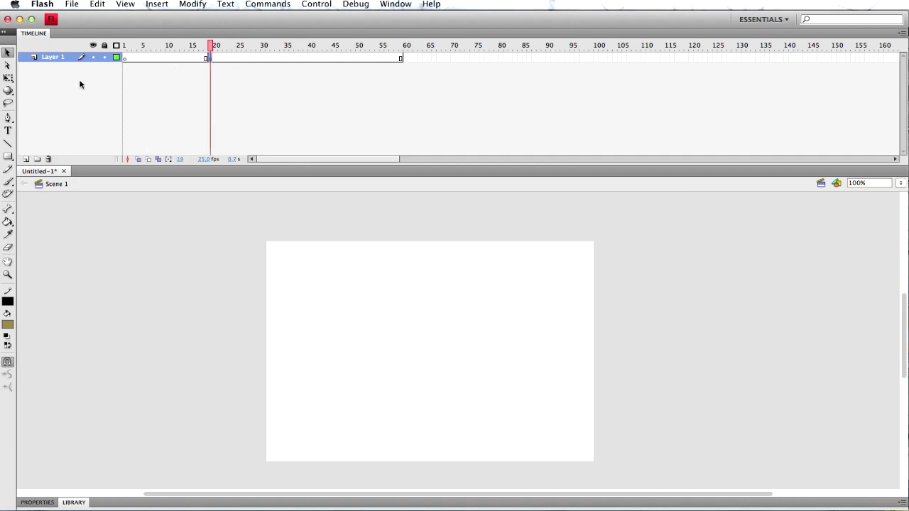
Add three new layers above Layer 1 and a layer folder on top of them
{"action": "left_click", "coordinate": [26, 160]}
{"action": "left_click", "coordinate": [27, 159]}
{"action": "left_click", "coordinate": [26, 160]}
{"action": "left_click", "coordinate": [39, 159]}
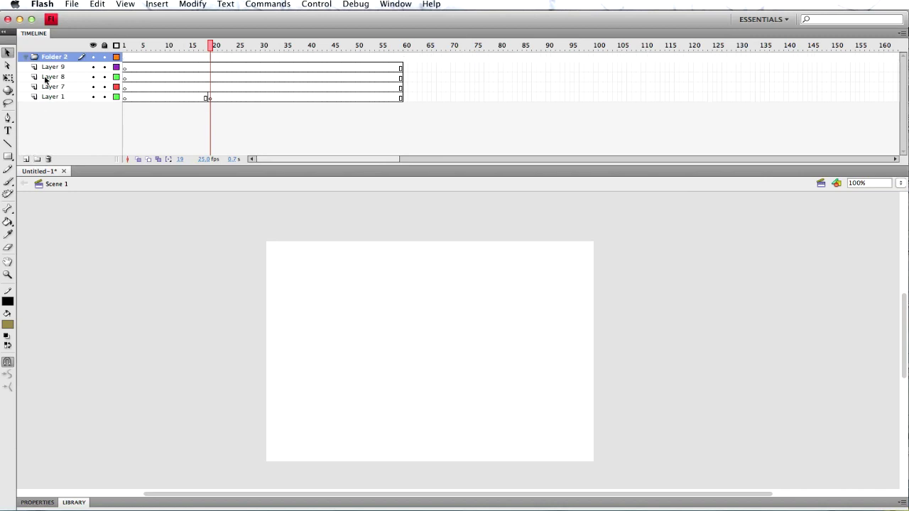
Move Layers 9, 8, 7 and 1 into Folder 2, ordered with Layer 1 first and Layer 9 last
{"action": "left_click_drag", "start_coordinate": [56, 71], "coordinate": [51, 86]}
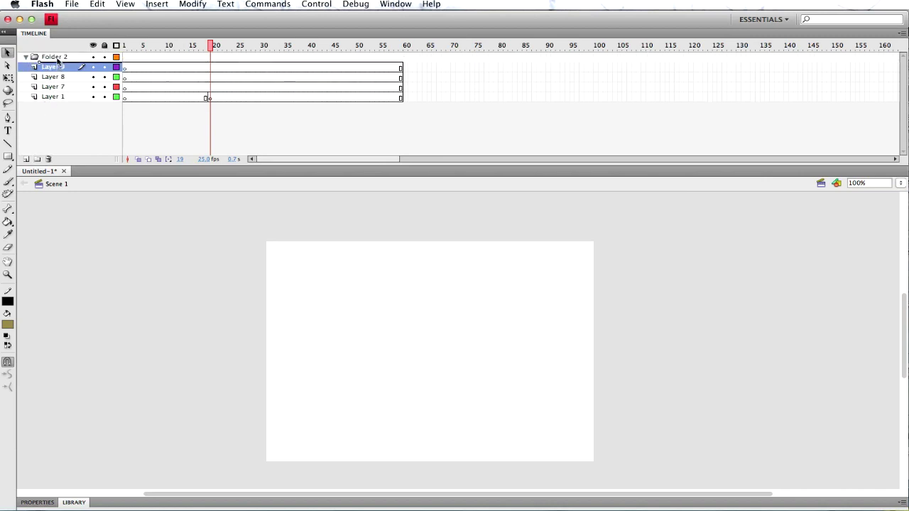
{"action": "left_click_drag", "start_coordinate": [57, 76], "coordinate": [56, 64]}
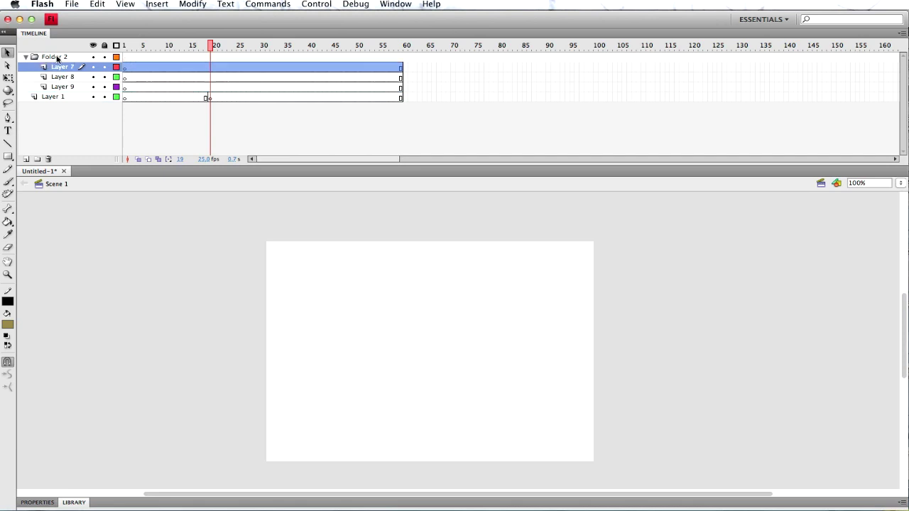
{"action": "left_click_drag", "start_coordinate": [47, 97], "coordinate": [41, 62]}
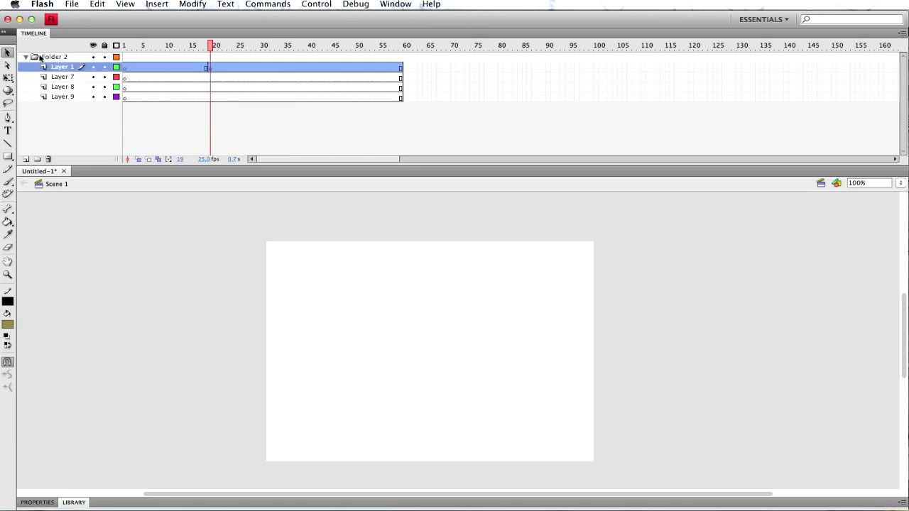
Add another layer inside Folder 2 and move it below Layer 9
{"action": "left_click", "coordinate": [25, 159]}
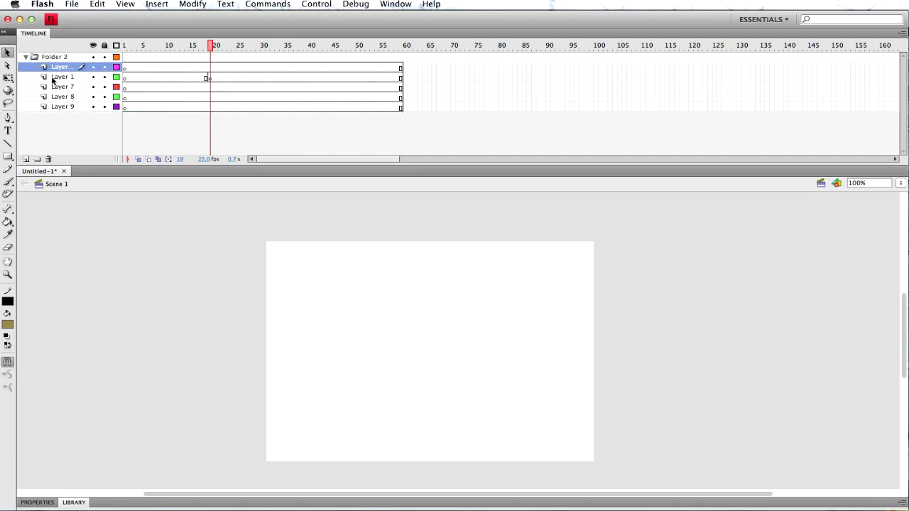
{"action": "left_click_drag", "start_coordinate": [57, 70], "coordinate": [51, 127]}
Add a new layer outside and above the collapsed Folder 2, and expand the folder again
{"action": "left_click", "coordinate": [27, 56]}
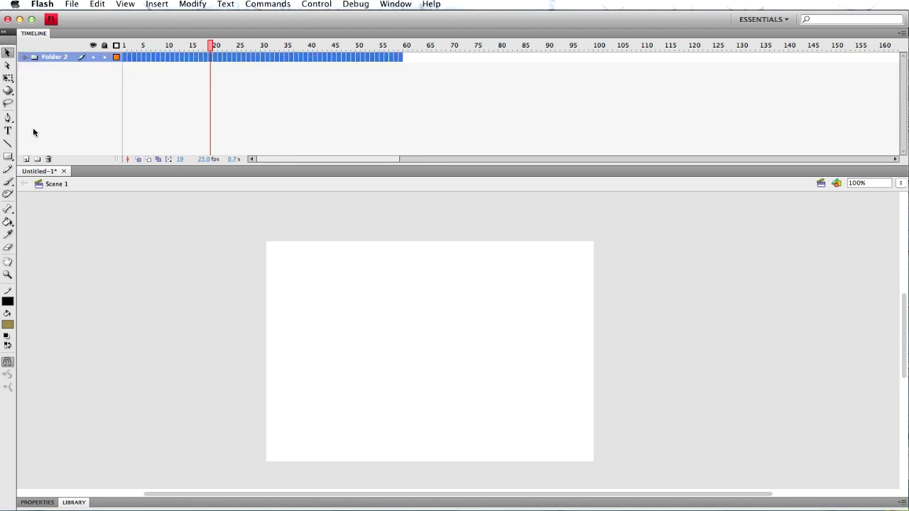
{"action": "left_click", "coordinate": [25, 159]}
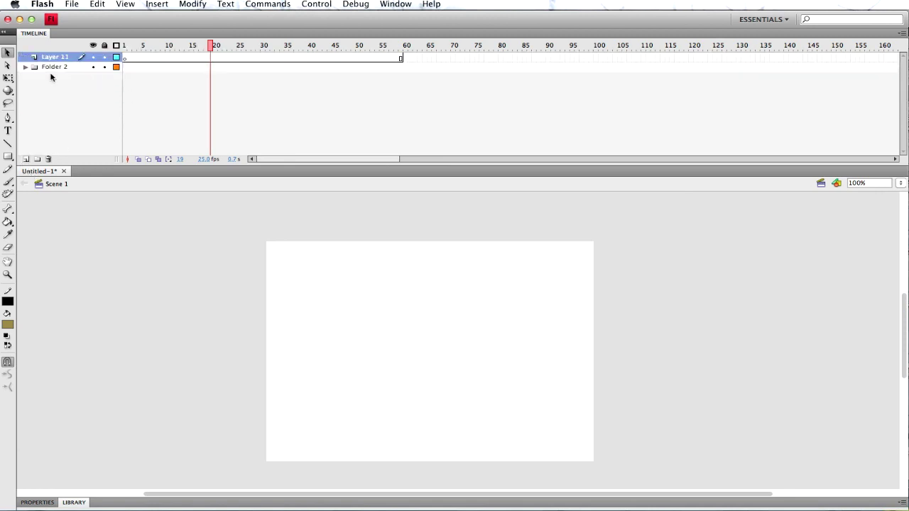
{"action": "left_click", "coordinate": [25, 66]}
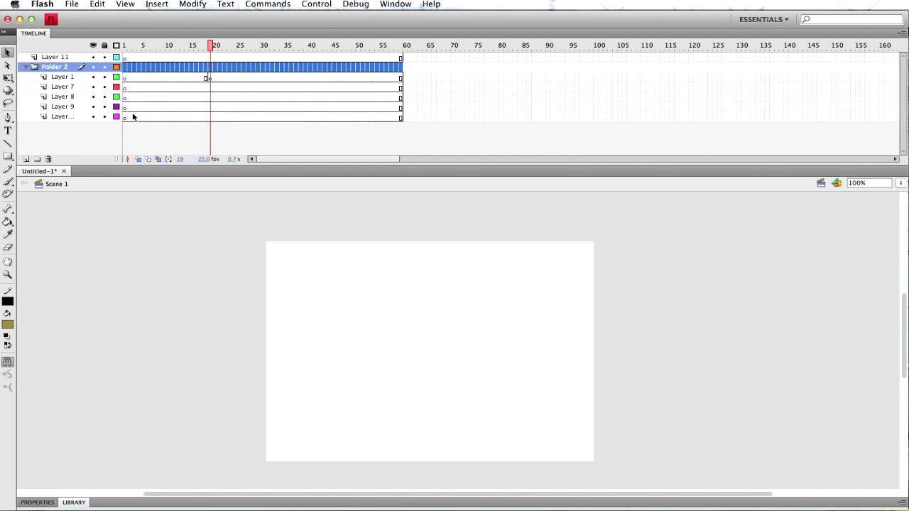
Examine various frames on Layer 11 and on the first and last layers inside Folder 2
{"action": "left_click", "coordinate": [315, 77]}
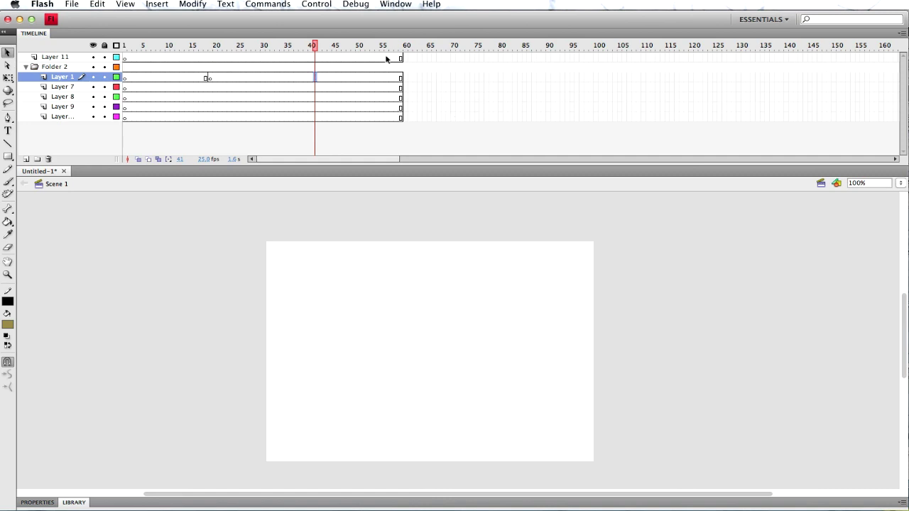
{"action": "left_click", "coordinate": [348, 57]}
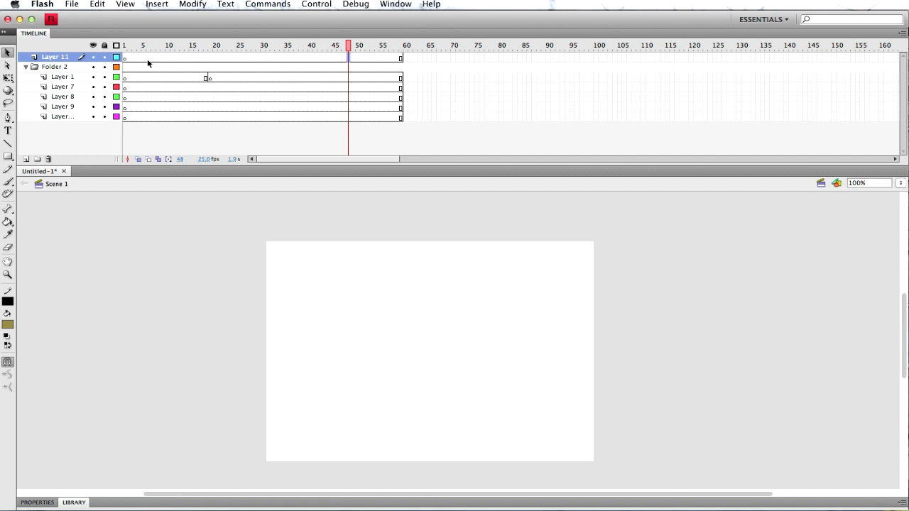
{"action": "left_click", "coordinate": [247, 58]}
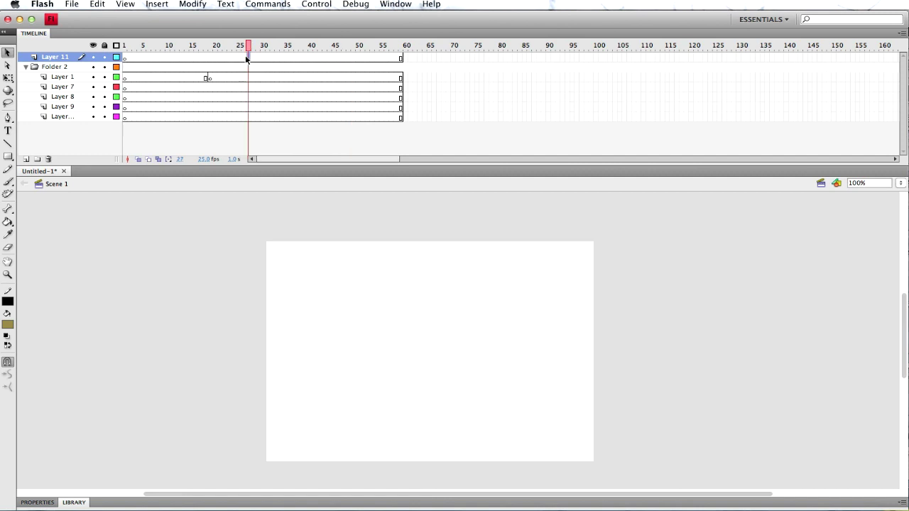
{"action": "left_click", "coordinate": [129, 59]}
{"action": "left_click", "coordinate": [378, 59]}
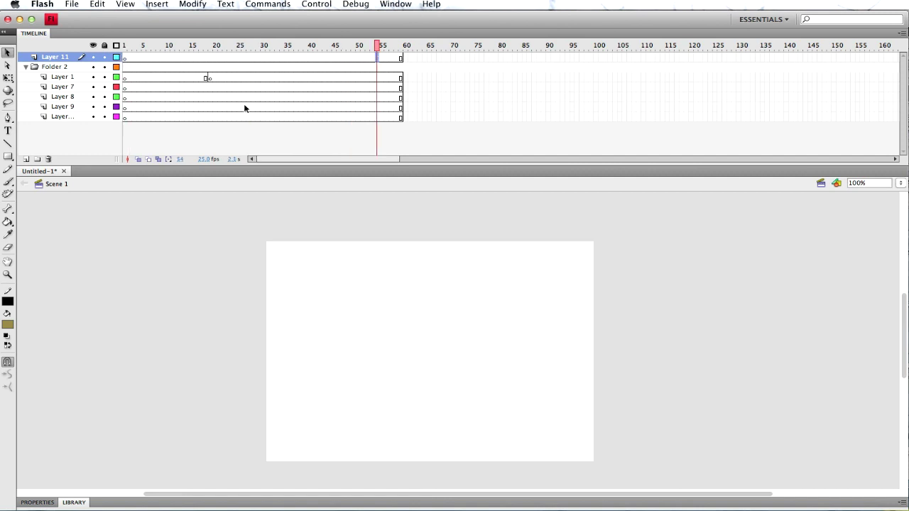
{"action": "left_click", "coordinate": [235, 117]}
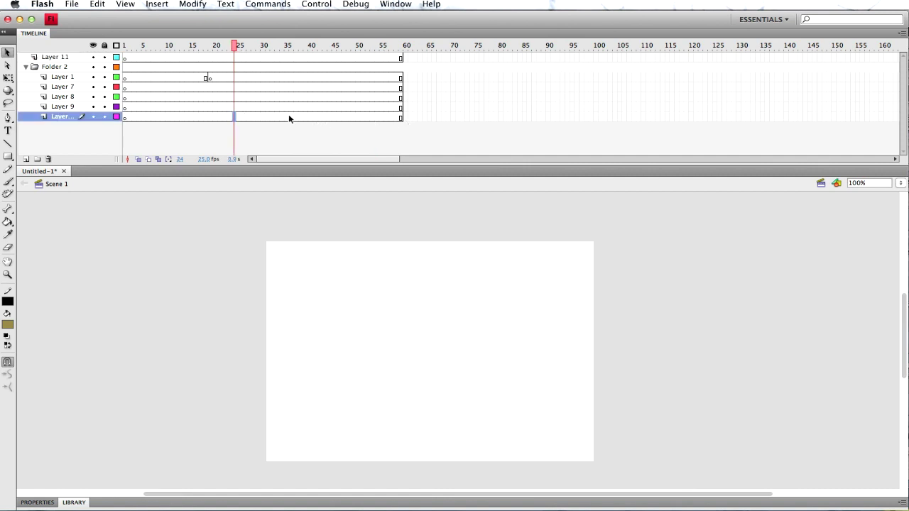
{"action": "left_click", "coordinate": [339, 117]}
{"action": "left_click", "coordinate": [398, 118]}
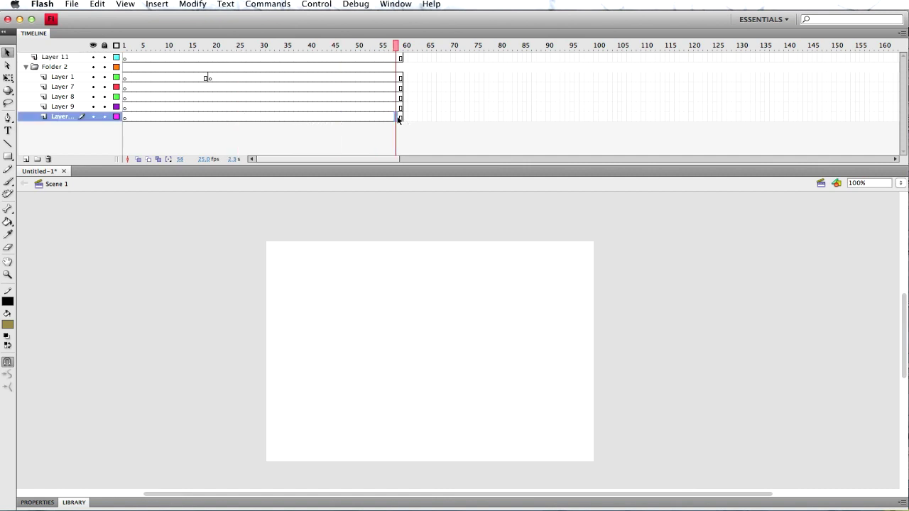
{"action": "left_click", "coordinate": [190, 117]}
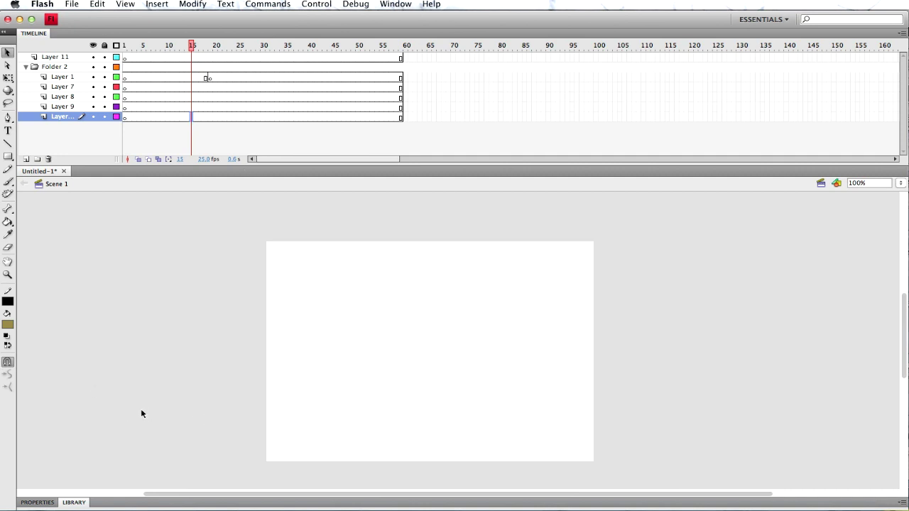
Show the frame properties and select frame 1 of Layer 11
{"action": "left_click", "coordinate": [37, 503]}
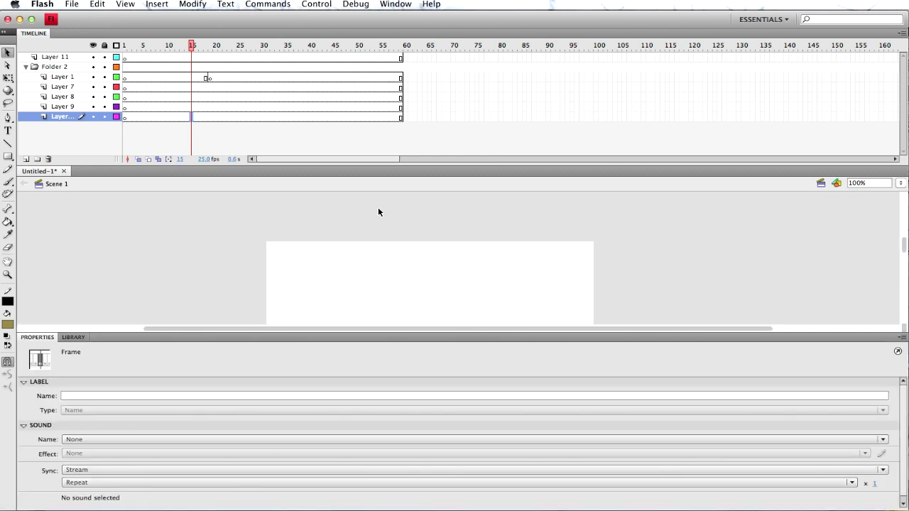
{"action": "left_click", "coordinate": [124, 57]}
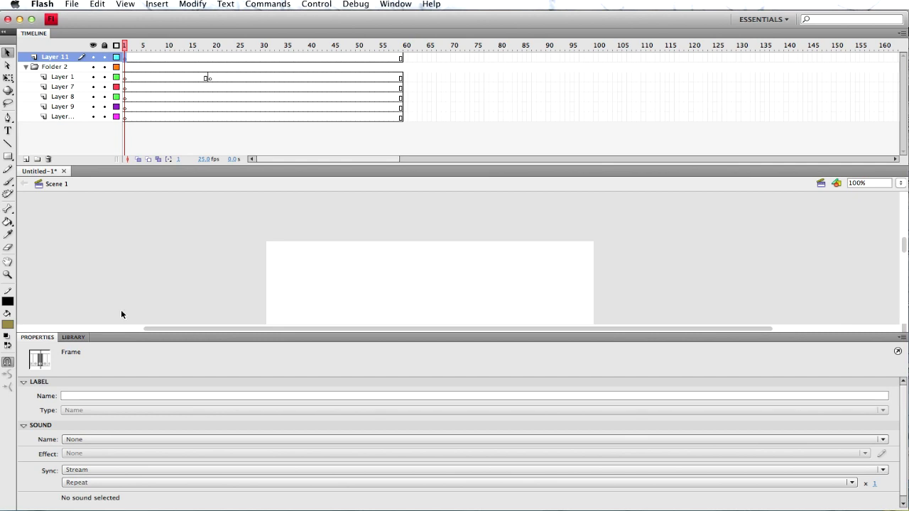
Preview the bitmaps 17368.png and 7620.png in the document's library
{"action": "left_click", "coordinate": [70, 338]}
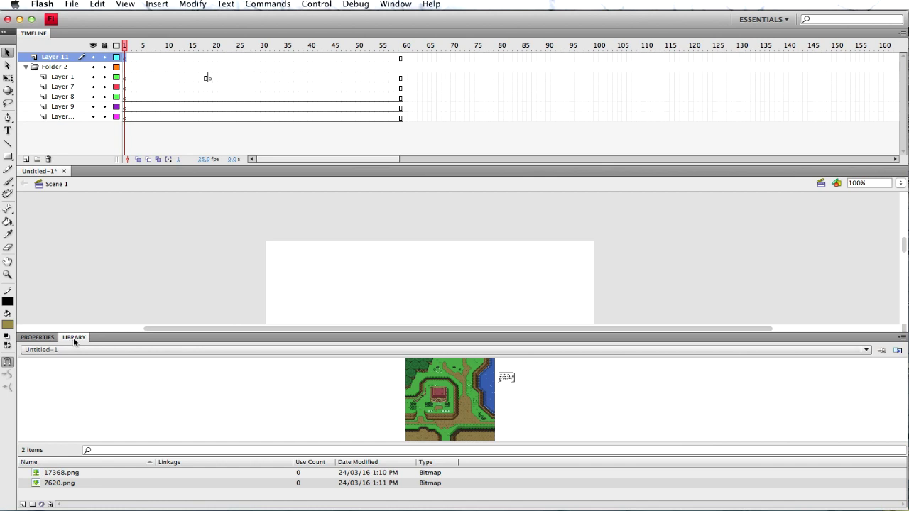
{"action": "left_click", "coordinate": [261, 476]}
{"action": "left_click", "coordinate": [256, 484]}
{"action": "left_click", "coordinate": [201, 474]}
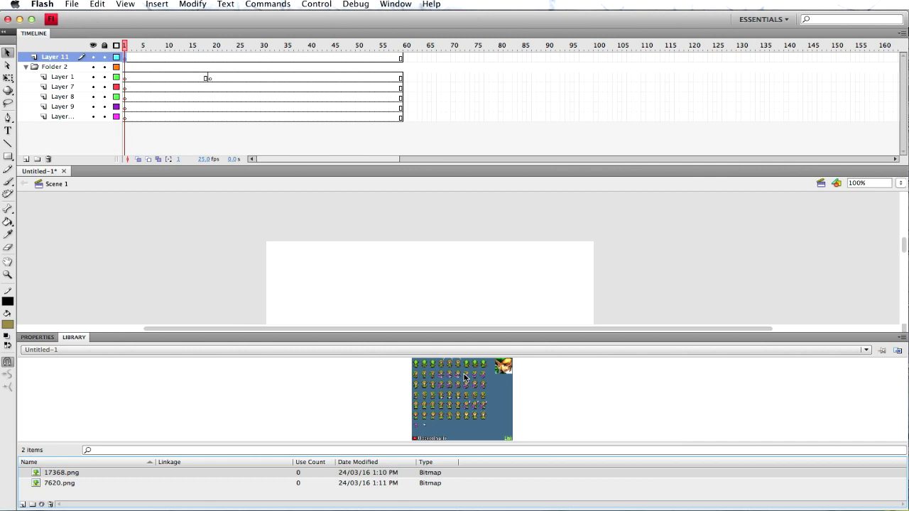
{"action": "left_click", "coordinate": [71, 3]}
{"action": "mouse_move", "coordinate": [142, 166]}
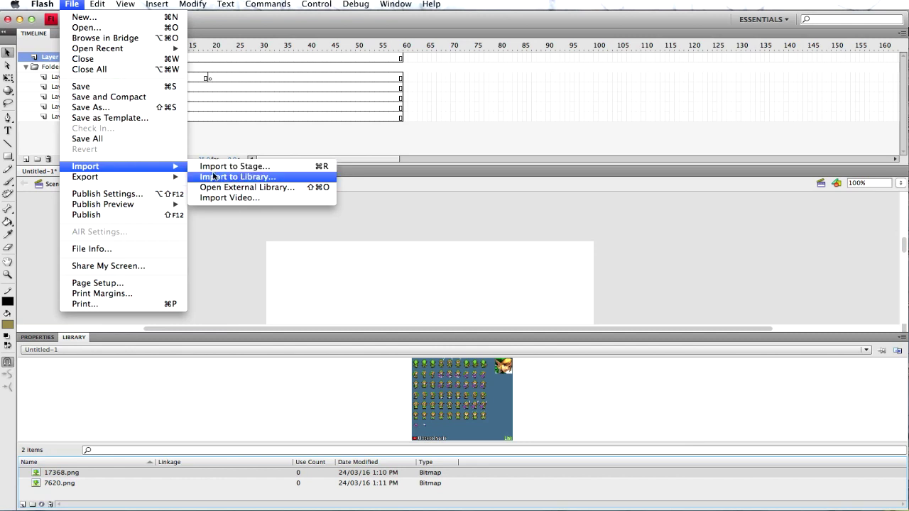
{"action": "left_click", "coordinate": [322, 395]}
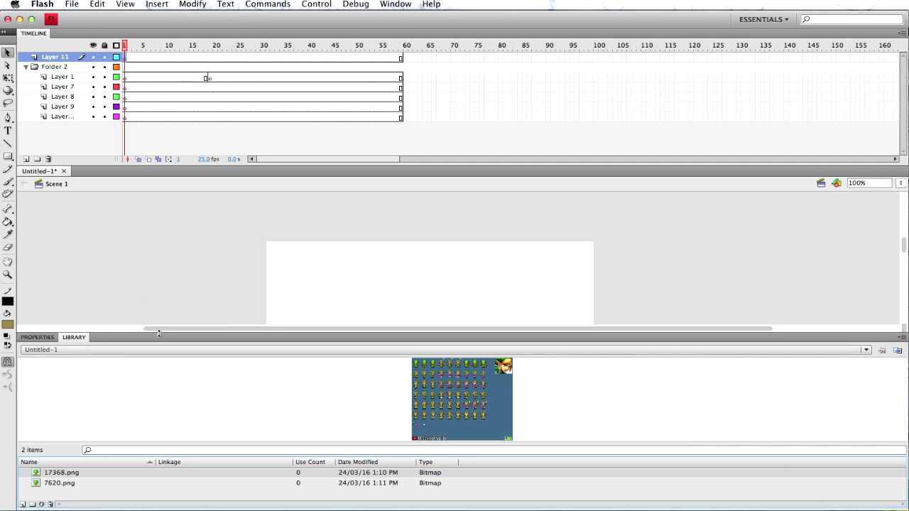
Insert a blank keyframe at frame 2 of Layer 11
{"action": "left_click", "coordinate": [129, 58]}
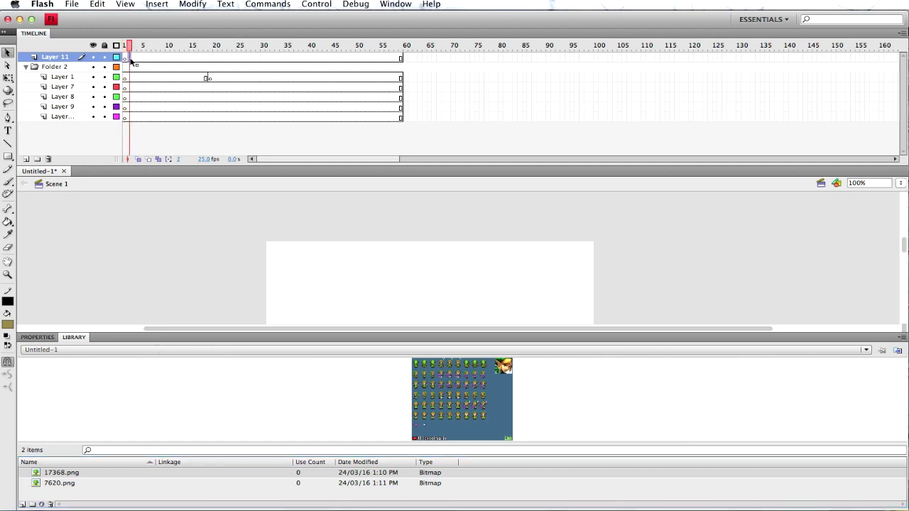
{"action": "right_click", "coordinate": [131, 61]}
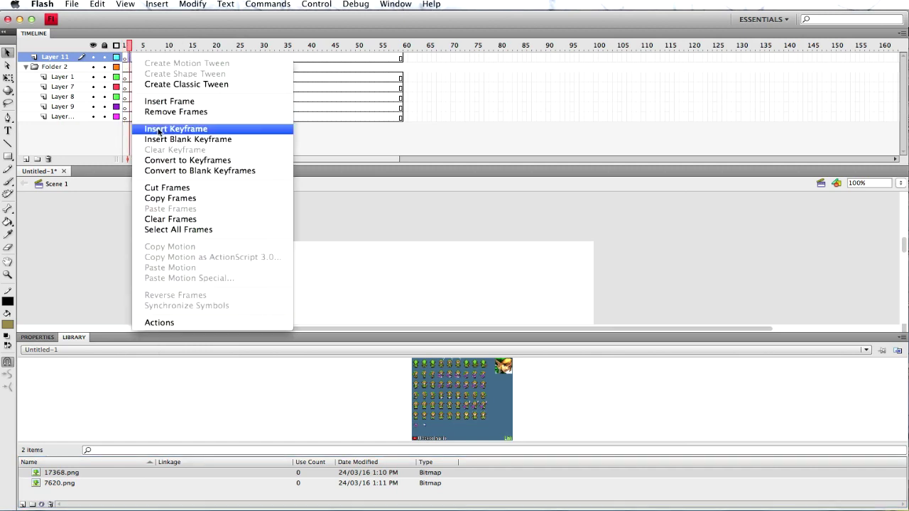
{"action": "left_click", "coordinate": [159, 141]}
Place the bitmap 17368.png from the library on the stage in frame 1 of Layer 11, moving it inside the white canvas
{"action": "left_click", "coordinate": [124, 57]}
{"action": "left_click_drag", "start_coordinate": [481, 419], "coordinate": [274, 275]}
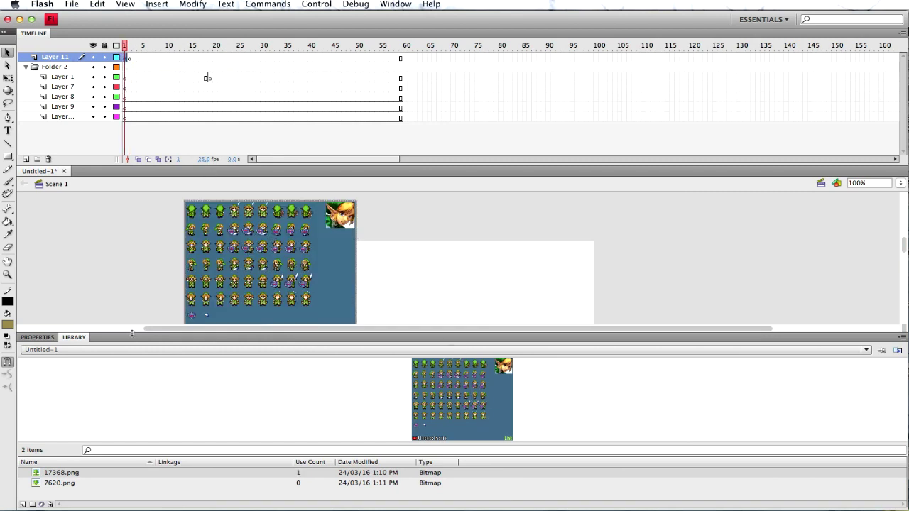
{"action": "double_click", "coordinate": [71, 340]}
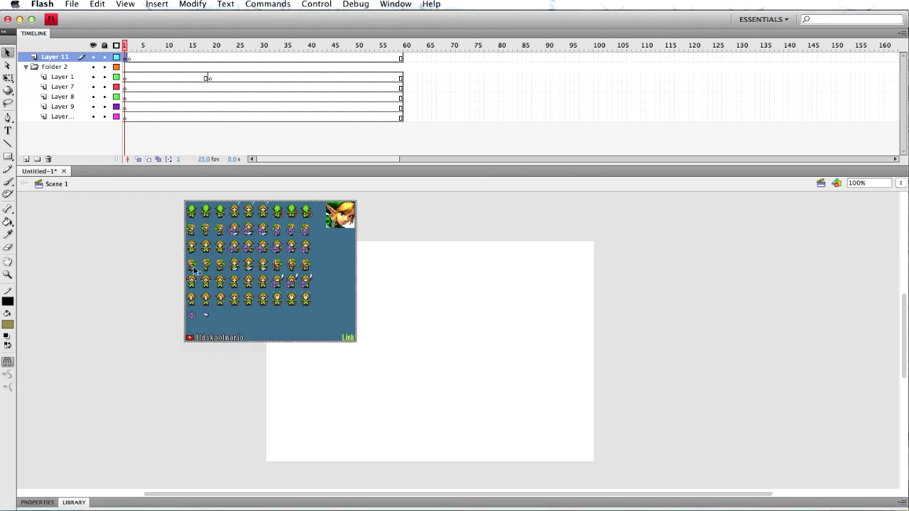
{"action": "left_click_drag", "start_coordinate": [191, 234], "coordinate": [338, 307]}
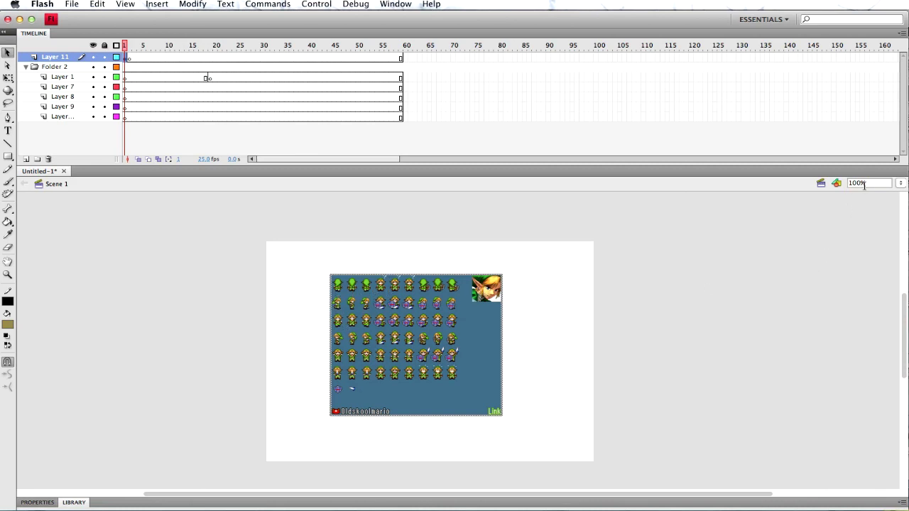
Examine the sprite sheet's character poses from top to bottom at 400%, and return to a 200% view of the whole image
{"action": "left_click", "coordinate": [900, 184]}
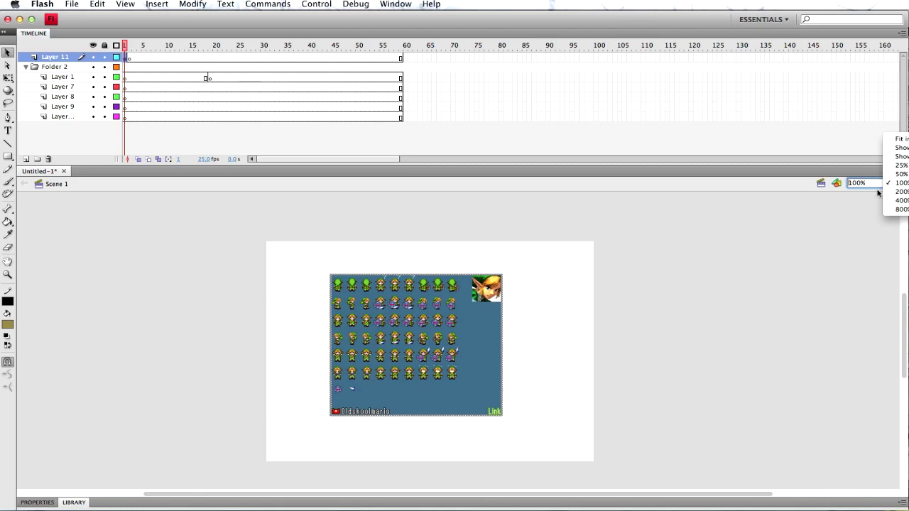
{"action": "left_click", "coordinate": [898, 201]}
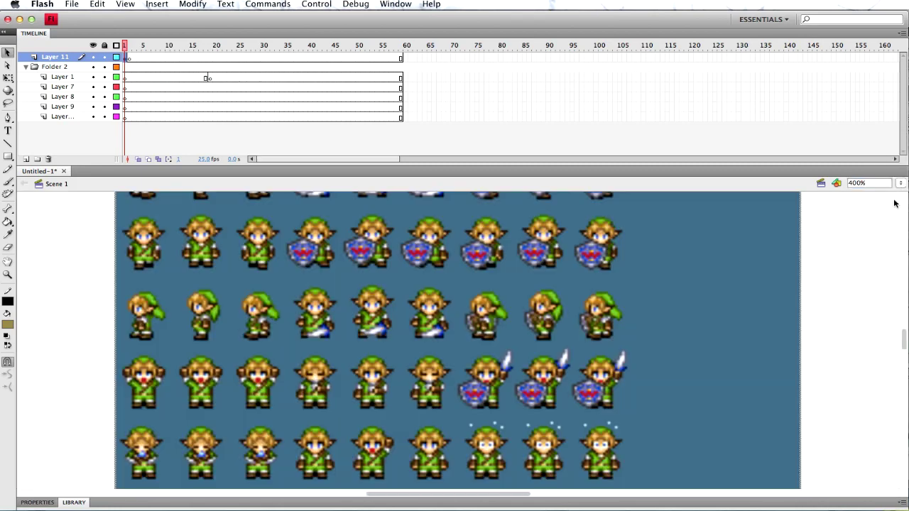
{"action": "left_click_drag", "start_coordinate": [904, 341], "coordinate": [904, 329]}
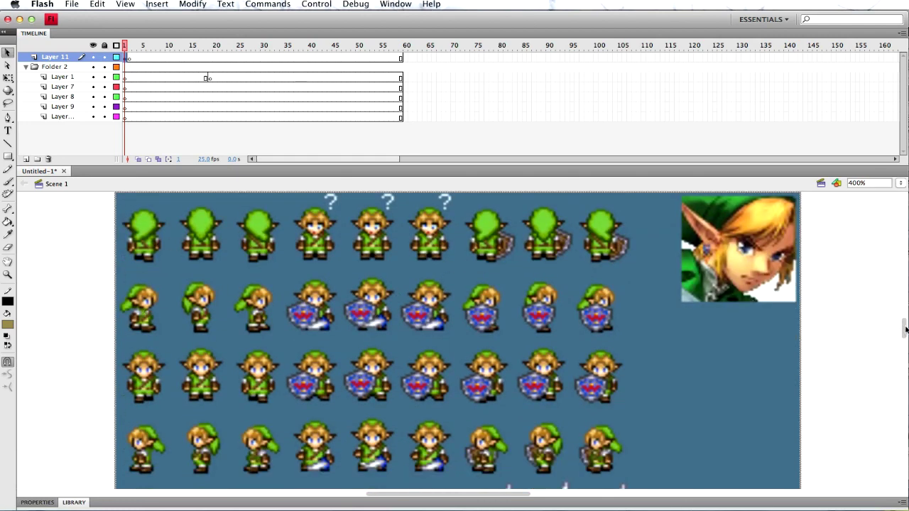
{"action": "left_click_drag", "start_coordinate": [905, 330], "coordinate": [899, 351]}
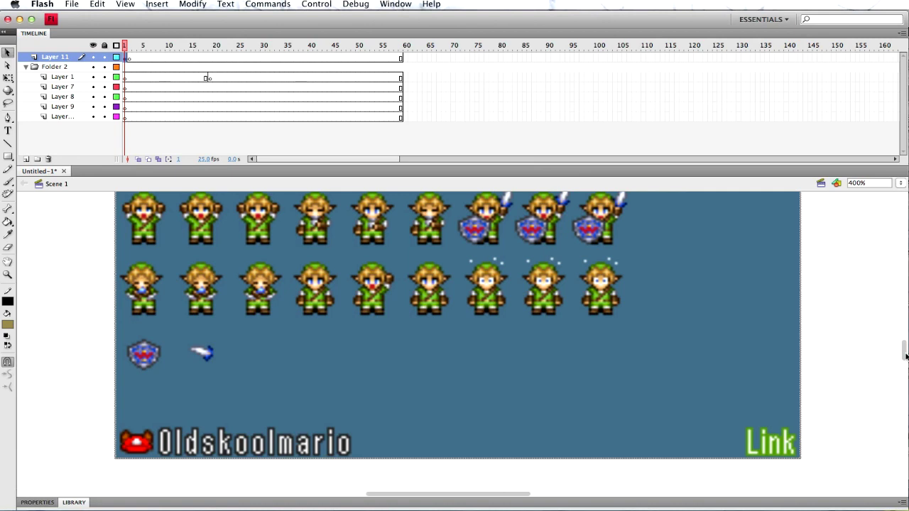
{"action": "left_click_drag", "start_coordinate": [905, 357], "coordinate": [900, 329]}
{"action": "left_click", "coordinate": [900, 183]}
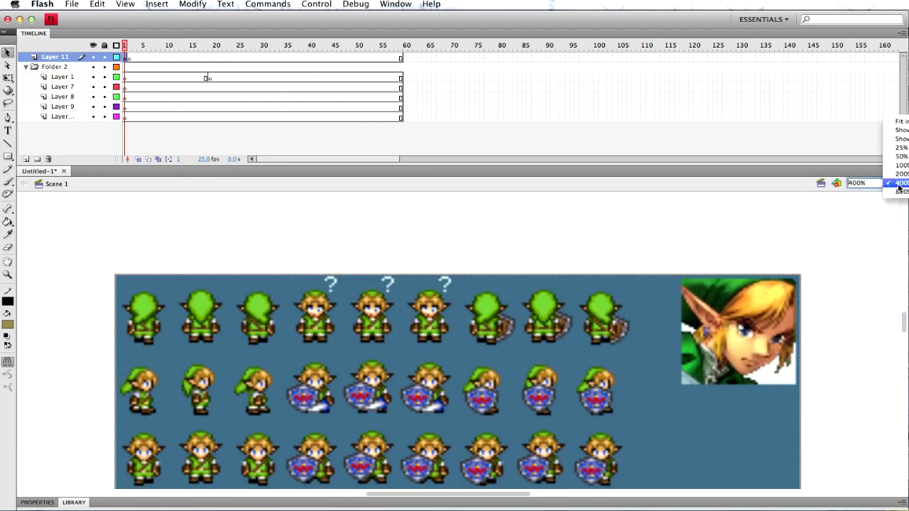
{"action": "left_click", "coordinate": [901, 165]}
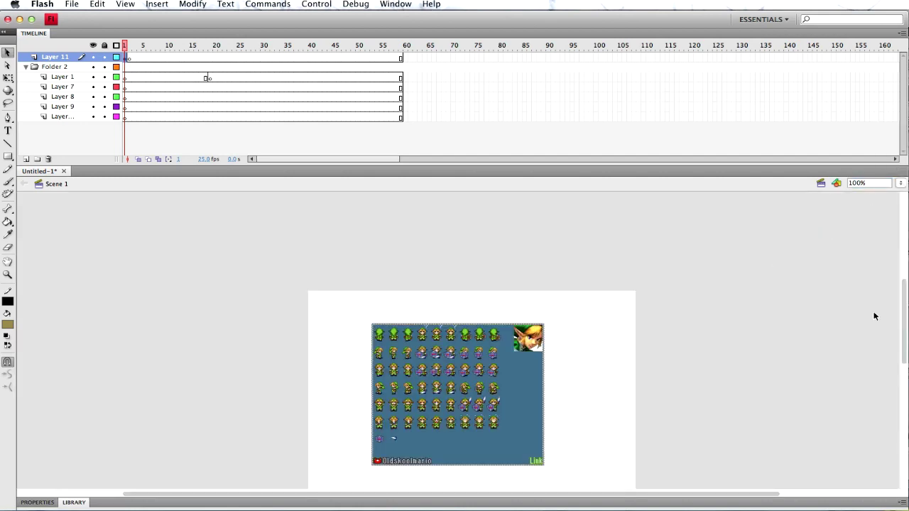
{"action": "left_click_drag", "start_coordinate": [904, 297], "coordinate": [903, 308]}
{"action": "left_click", "coordinate": [900, 183]}
{"action": "left_click", "coordinate": [900, 192]}
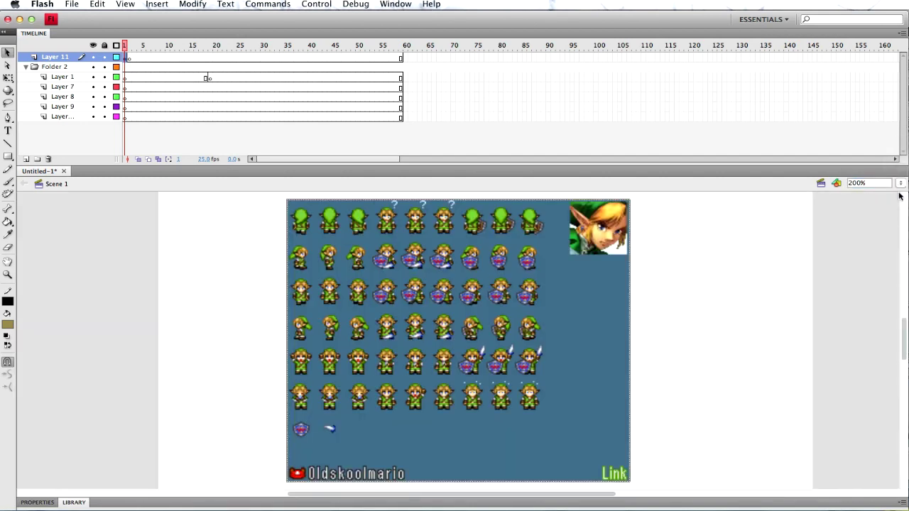
Trace the sprite sheet bitmap with color threshold 1, minimum area 1 pixel, curve fit Pixels and corner threshold Many corners
{"action": "left_click", "coordinate": [207, 254]}
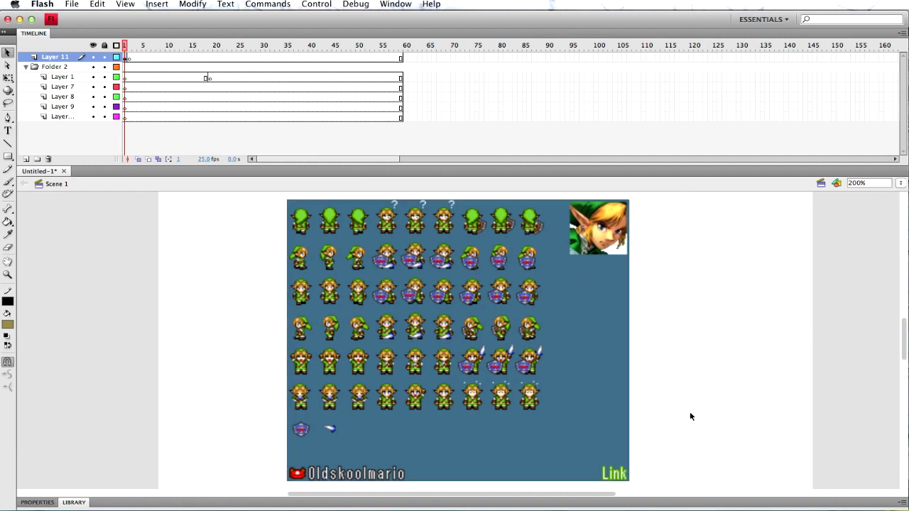
{"action": "left_click", "coordinate": [326, 330]}
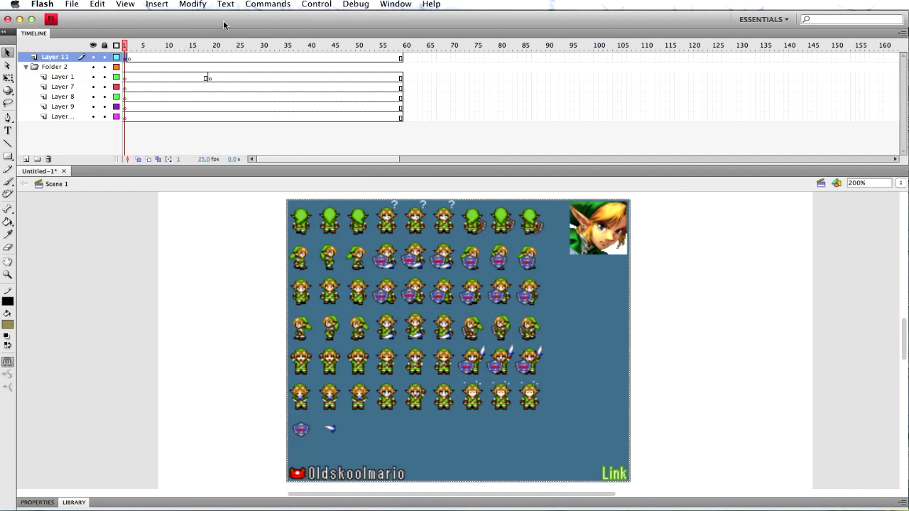
{"action": "left_click", "coordinate": [190, 6]}
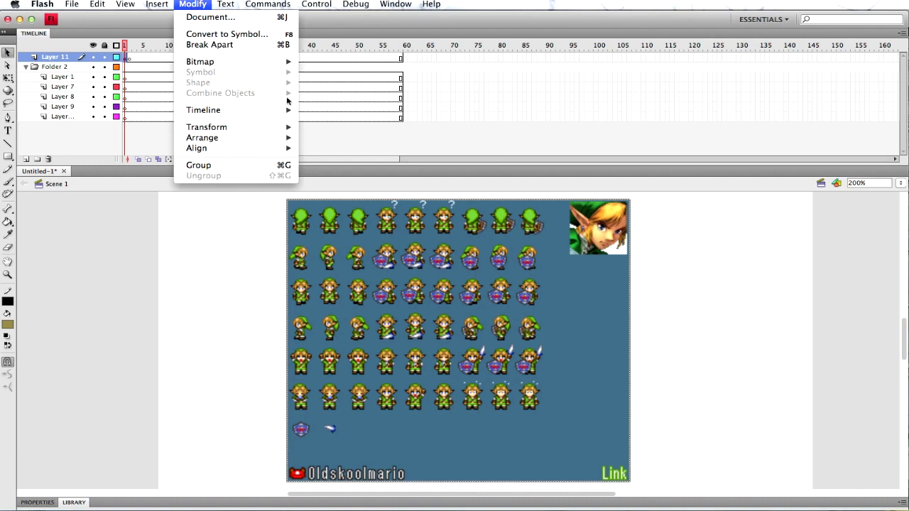
{"action": "mouse_move", "coordinate": [245, 63]}
{"action": "left_click", "coordinate": [331, 74]}
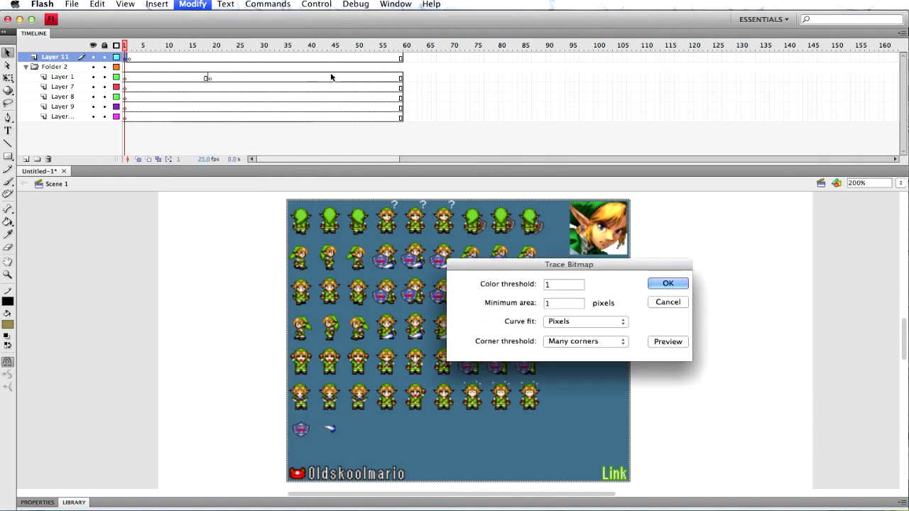
{"action": "mouse_move", "coordinate": [605, 265]}
{"action": "left_mouse_down"}
{"action": "mouse_move", "coordinate": [540, 270]}
{"action": "mouse_move", "coordinate": [483, 244]}
{"action": "left_mouse_up"}
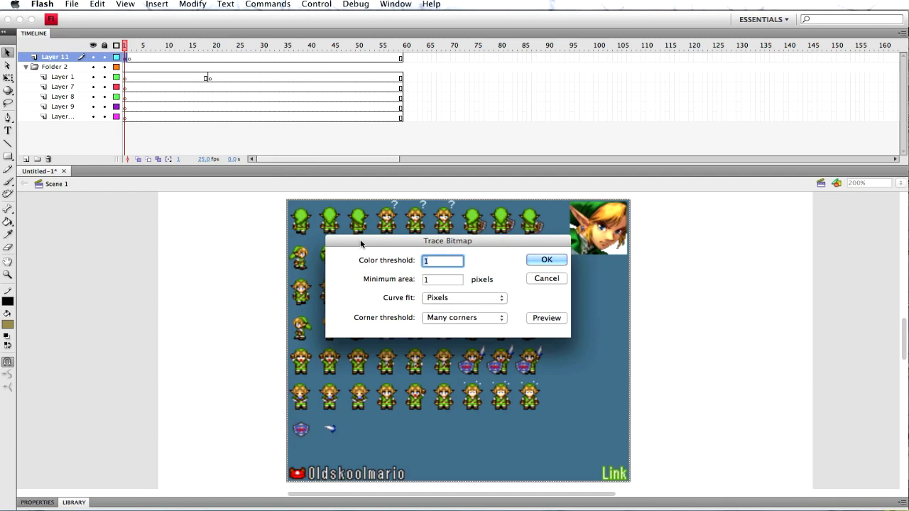
{"action": "left_click", "coordinate": [441, 279]}
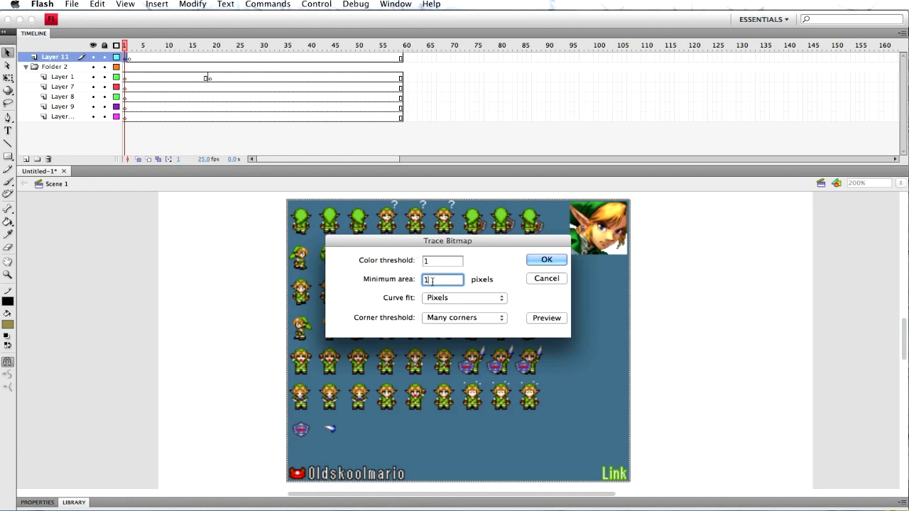
{"action": "left_click", "coordinate": [465, 304]}
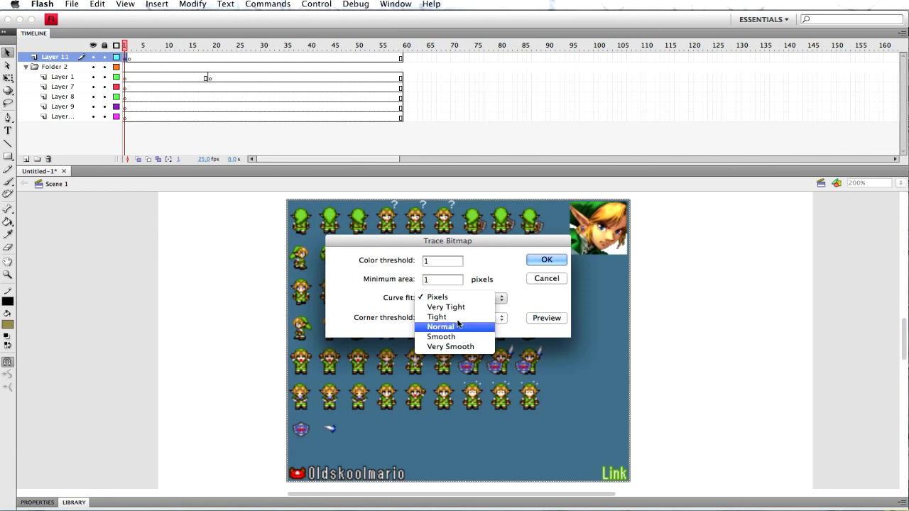
{"action": "left_click", "coordinate": [426, 299]}
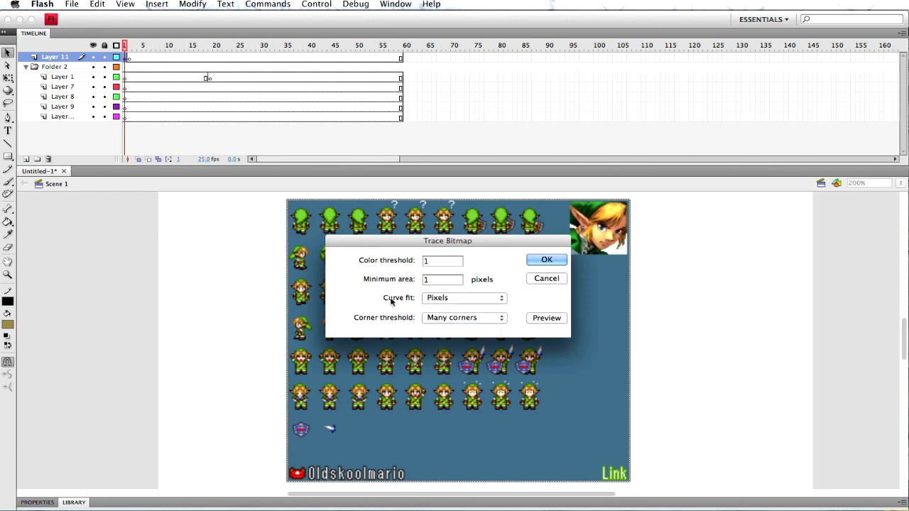
{"action": "left_click", "coordinate": [445, 319]}
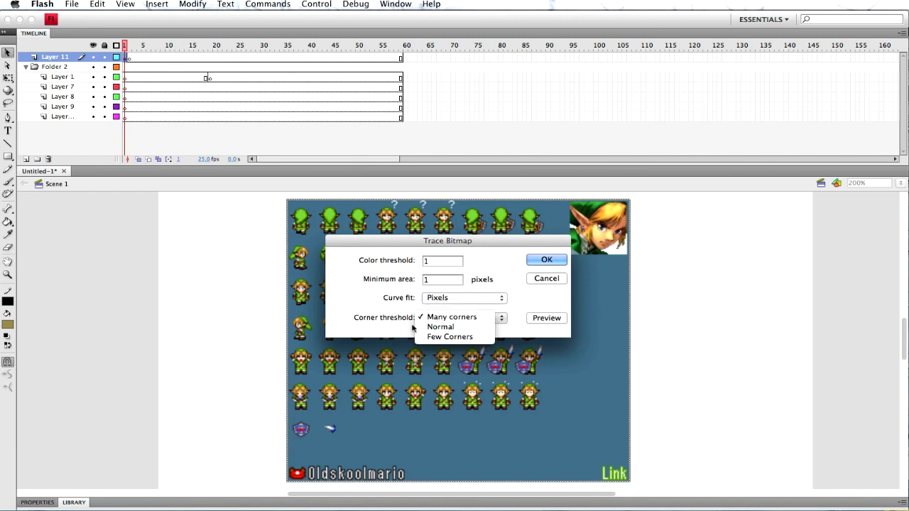
{"action": "left_click", "coordinate": [454, 317]}
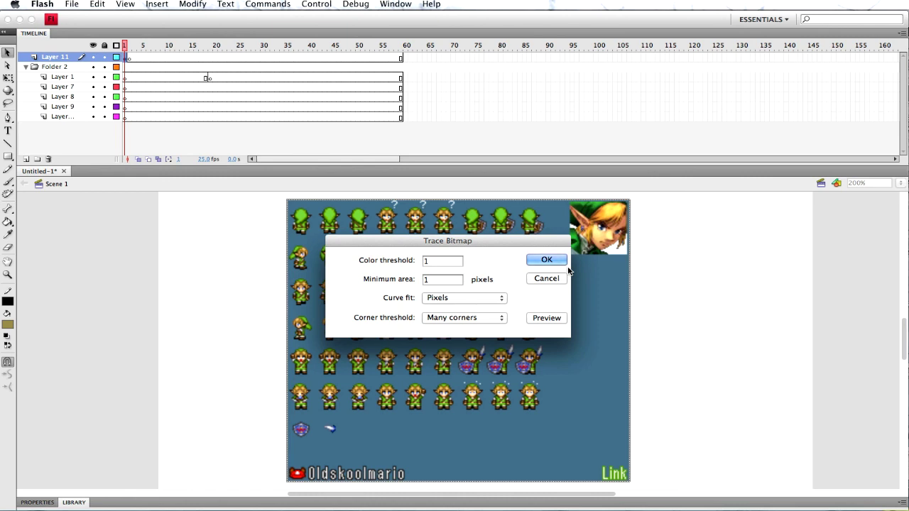
{"action": "left_click", "coordinate": [544, 261]}
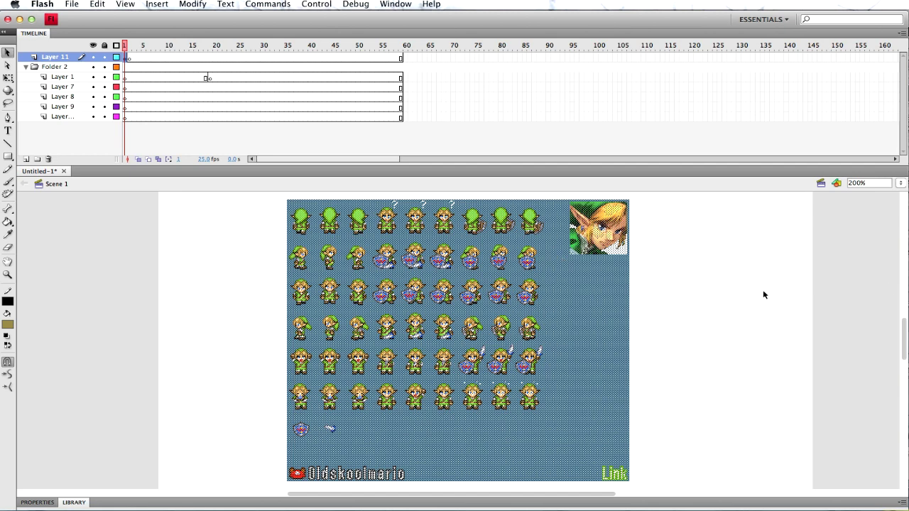
Delete the blue background area from the traced sprite sheet
{"action": "left_click", "coordinate": [708, 276]}
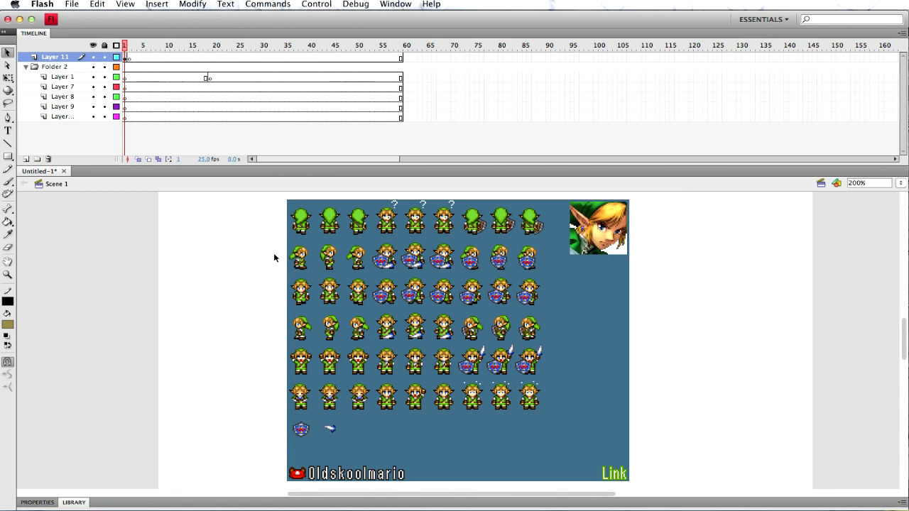
{"action": "left_click", "coordinate": [596, 299]}
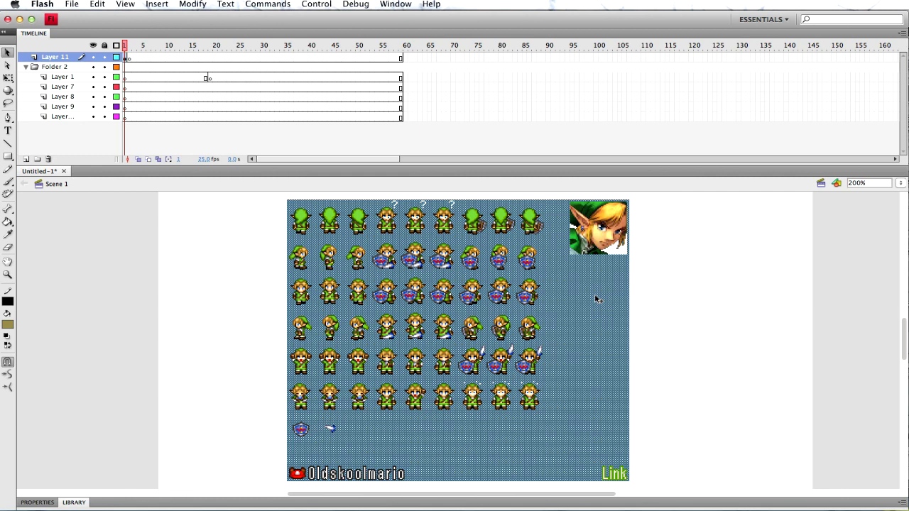
{"action": "key", "text": "Delete"}
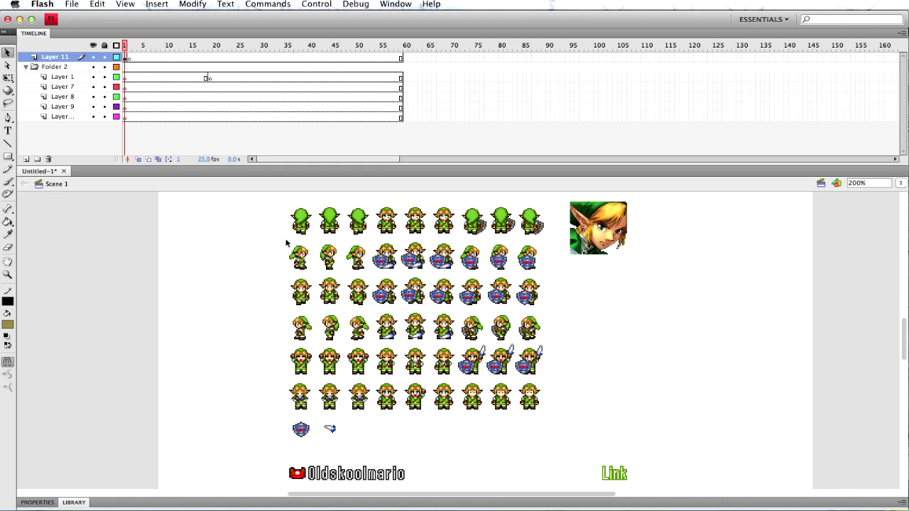
Copy the first three side-facing sprites in the second row of the traced sheet
{"action": "left_click_drag", "start_coordinate": [266, 240], "coordinate": [371, 277]}
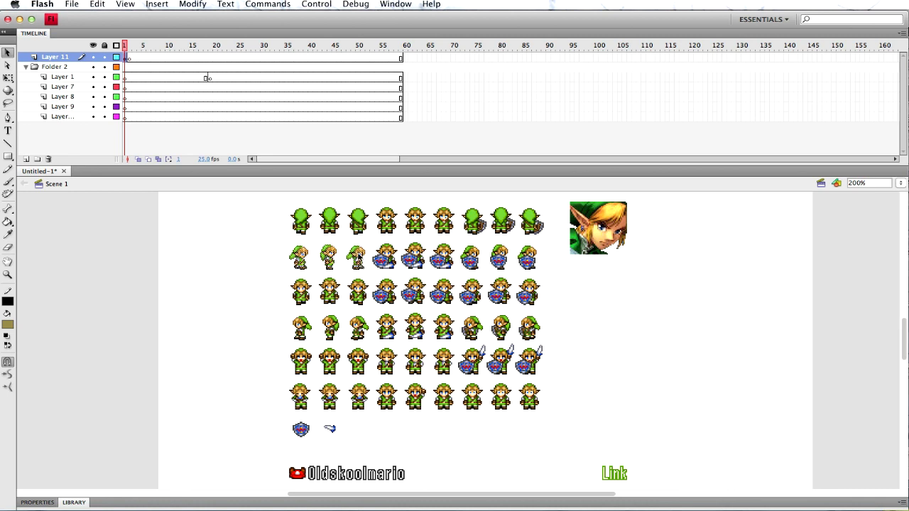
{"action": "right_click", "coordinate": [358, 254]}
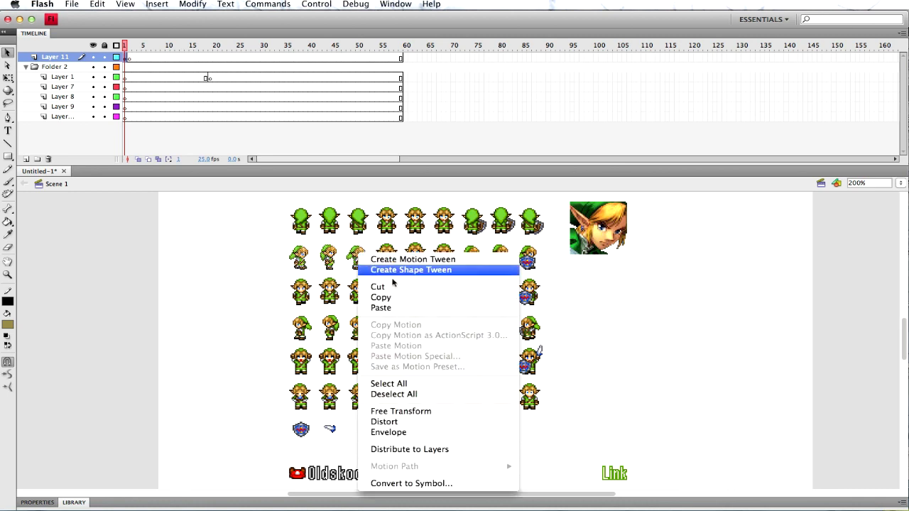
{"action": "left_click", "coordinate": [447, 304]}
Insert a blank keyframe at frame 3 of Layer 11
{"action": "left_click", "coordinate": [134, 57]}
{"action": "key", "text": "F7"}
{"action": "right_click", "coordinate": [136, 59]}
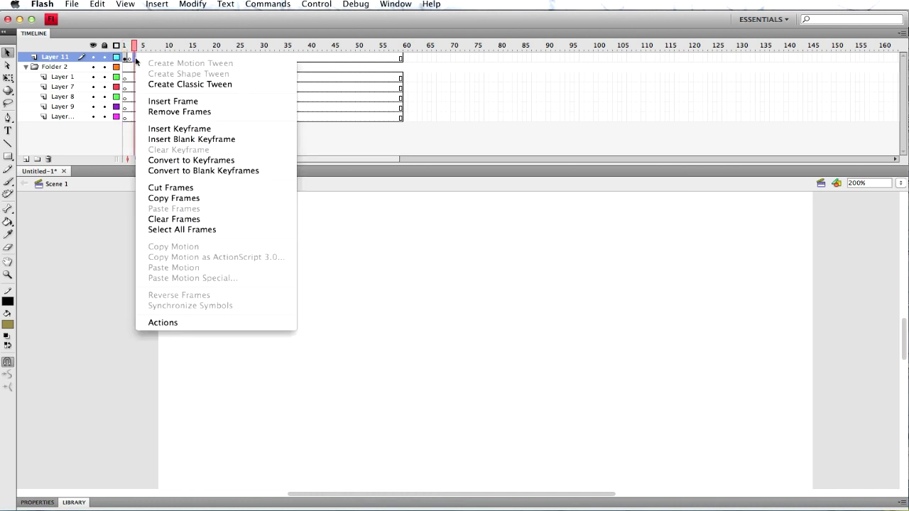
{"action": "left_click", "coordinate": [190, 140]}
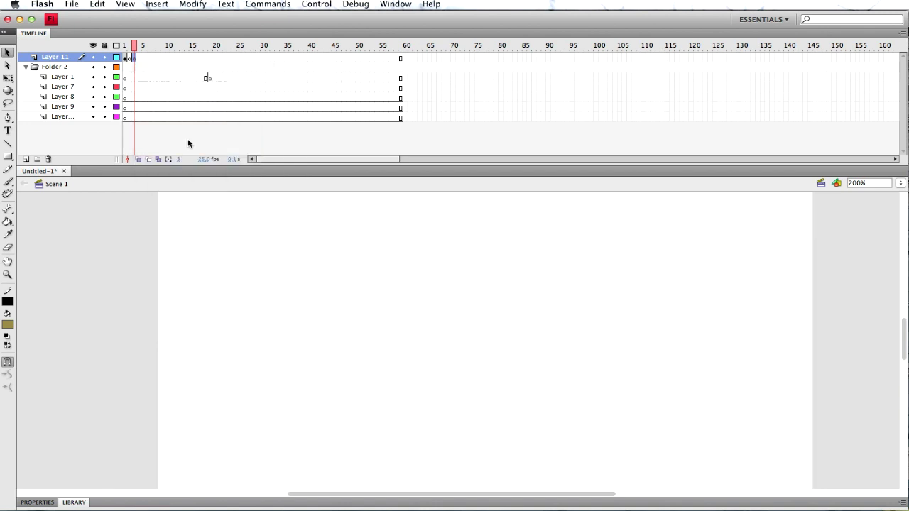
Compare frames 1 and 3 of Layer 11, and paste the three copied sprites into frame 3
{"action": "left_click", "coordinate": [125, 59]}
{"action": "left_click", "coordinate": [133, 59]}
{"action": "left_click", "coordinate": [125, 59]}
{"action": "left_click", "coordinate": [133, 59]}
{"action": "right_click", "coordinate": [240, 236]}
{"action": "left_click", "coordinate": [272, 261]}
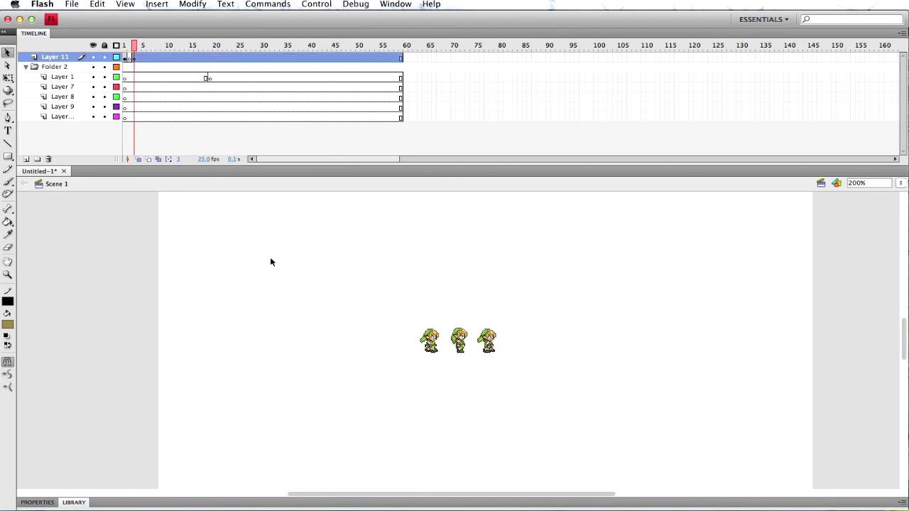
{"action": "left_click", "coordinate": [534, 327]}
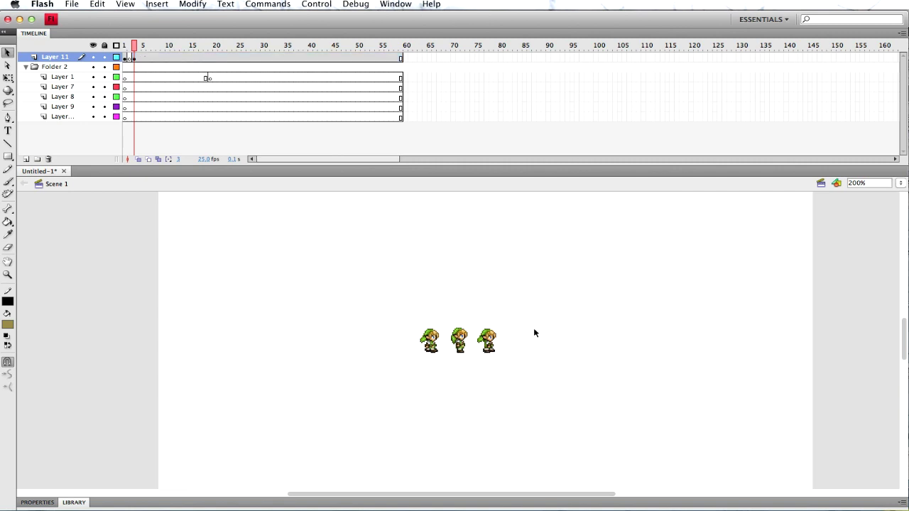
Cut the second and third side-facing sprites out of frame 3 of Layer 11, keeping only the first one there
{"action": "left_click", "coordinate": [901, 183]}
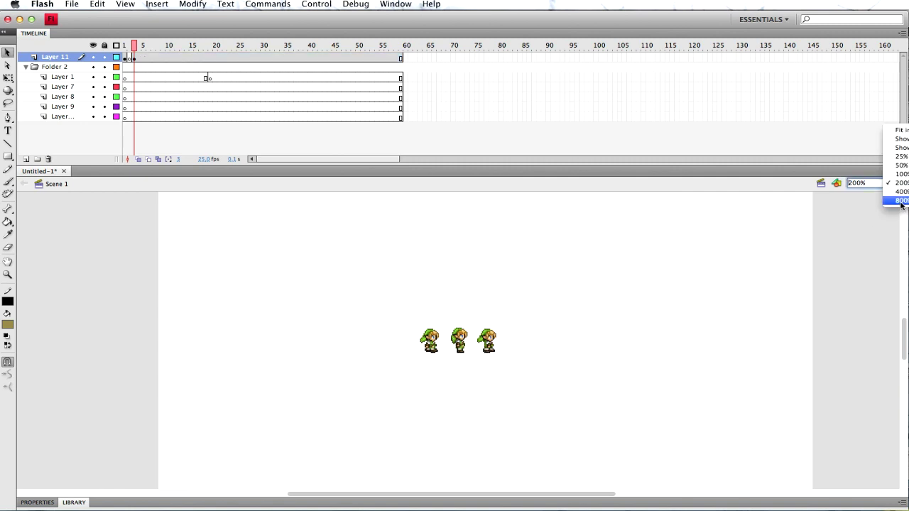
{"action": "left_click", "coordinate": [901, 208]}
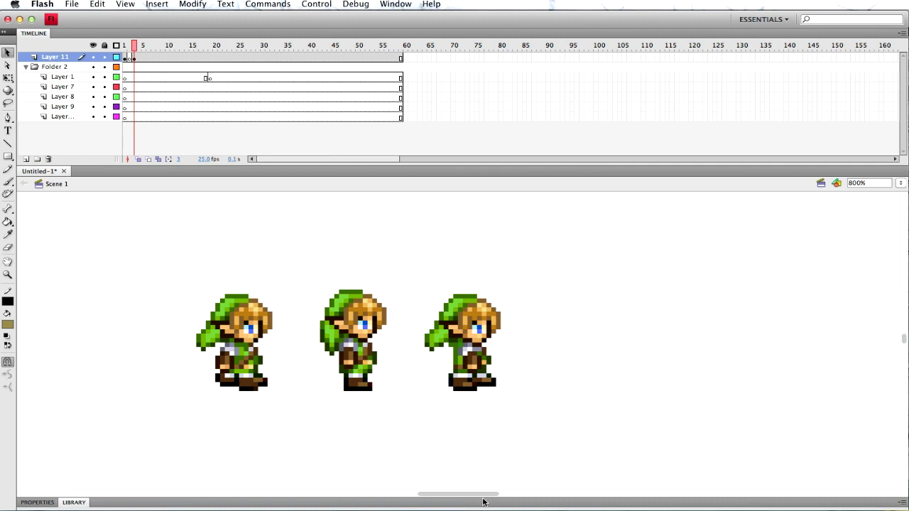
{"action": "scroll", "coordinate": [483, 499], "scroll_direction": "left", "scroll_amount": 3}
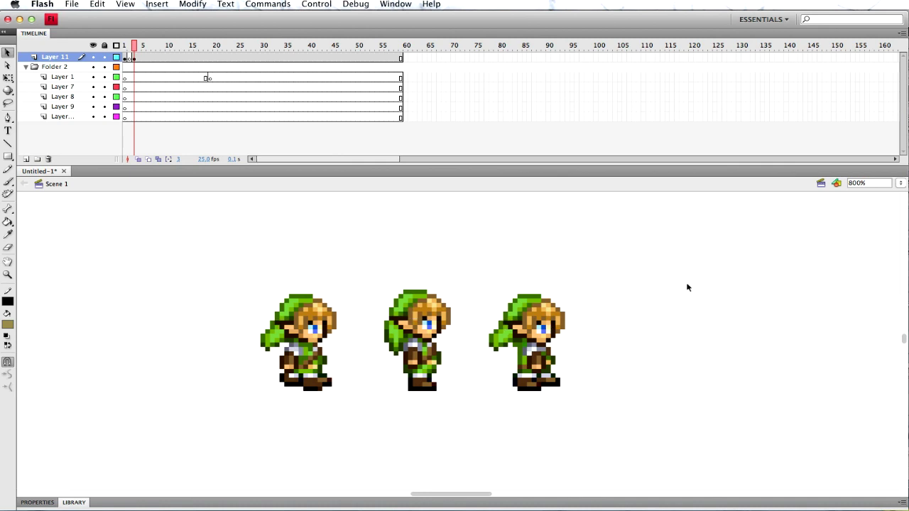
{"action": "left_click", "coordinate": [135, 59]}
{"action": "left_click", "coordinate": [139, 58]}
{"action": "key", "text": "F6"}
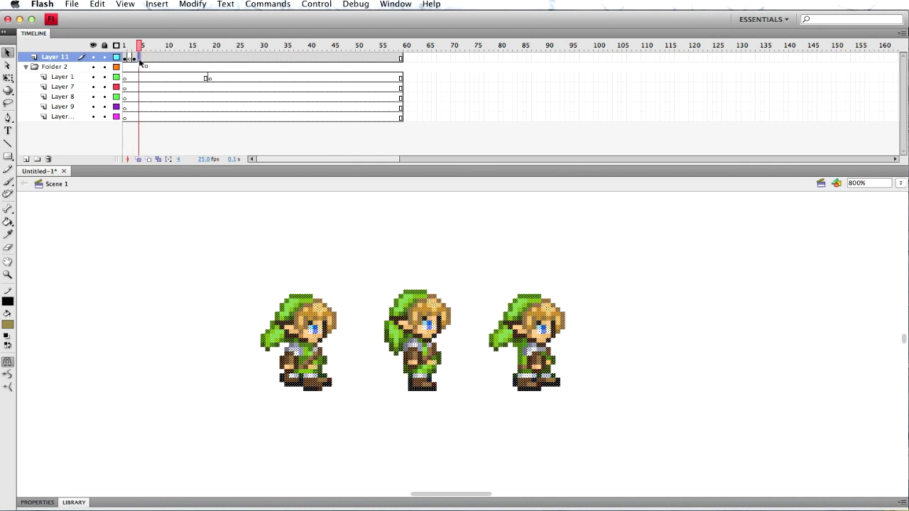
{"action": "left_click_drag", "start_coordinate": [695, 212], "coordinate": [378, 444]}
{"action": "right_click", "coordinate": [421, 314]}
{"action": "left_click", "coordinate": [442, 346]}
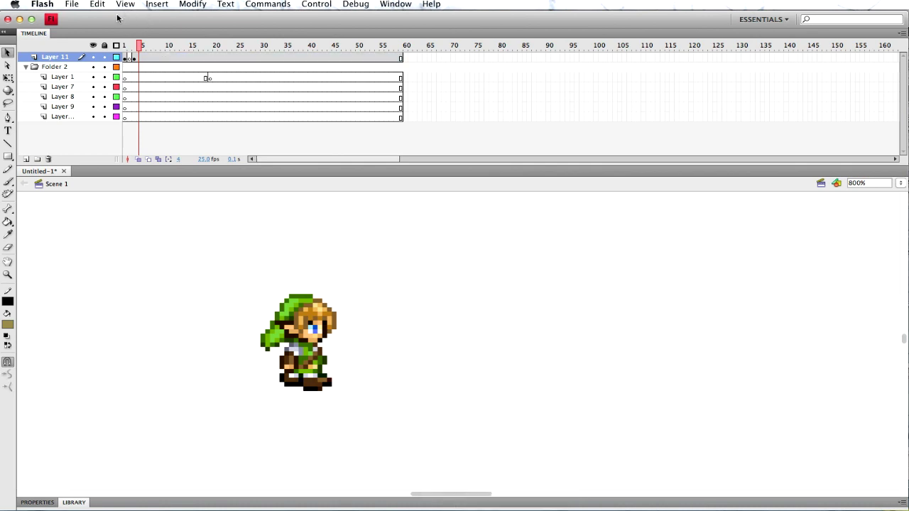
Insert a blank keyframe at frame 4 of Layer 11 and paste the two cut sprites into it
{"action": "right_click", "coordinate": [140, 62]}
{"action": "left_click", "coordinate": [195, 141]}
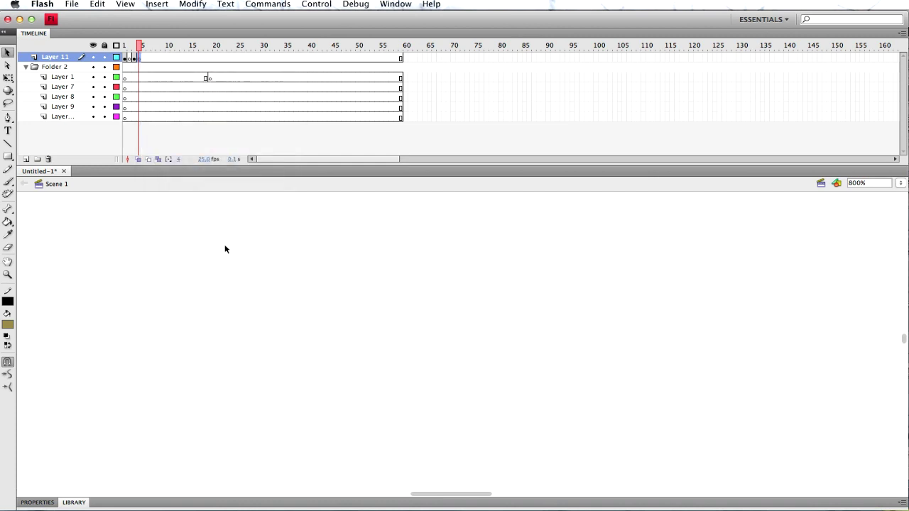
{"action": "right_click", "coordinate": [222, 250]}
{"action": "left_click", "coordinate": [247, 271]}
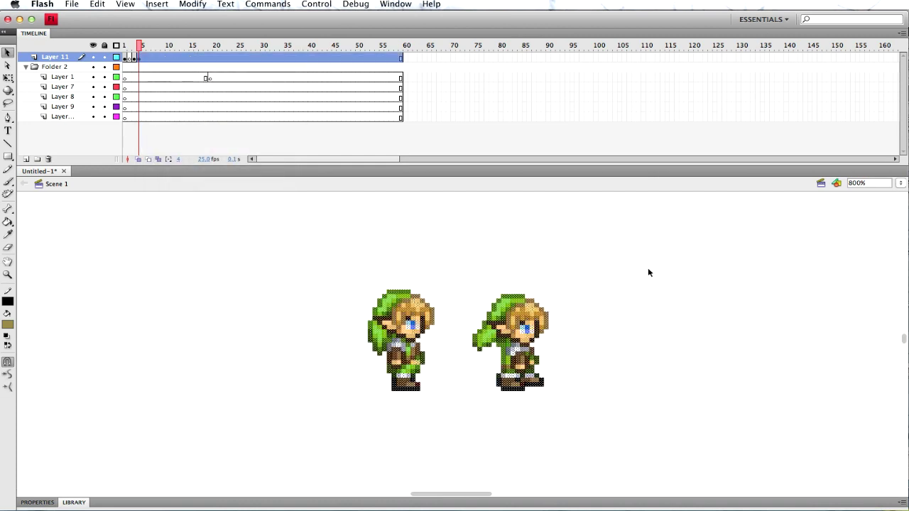
Cut the third sprite from frame 4 and paste it into a new blank keyframe at frame 5 of Layer 11
{"action": "left_click_drag", "start_coordinate": [648, 238], "coordinate": [458, 438]}
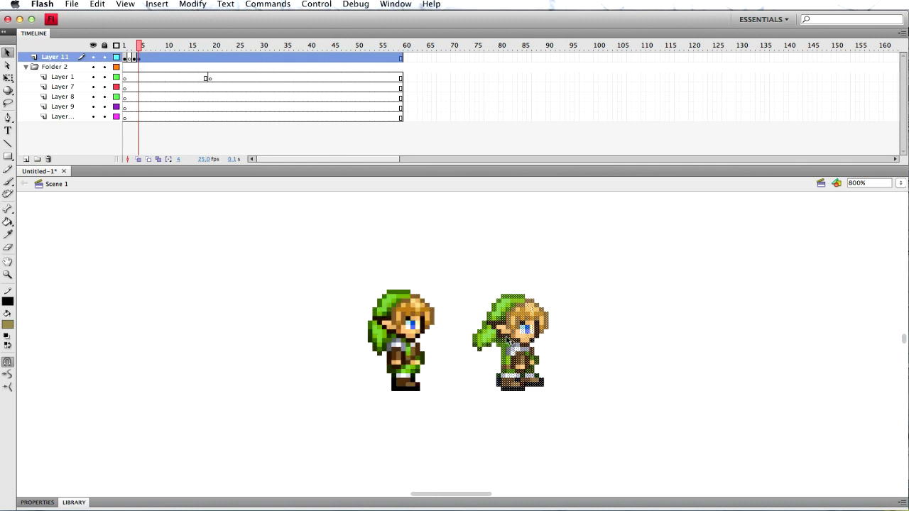
{"action": "right_click", "coordinate": [508, 336]}
{"action": "left_click", "coordinate": [526, 369]}
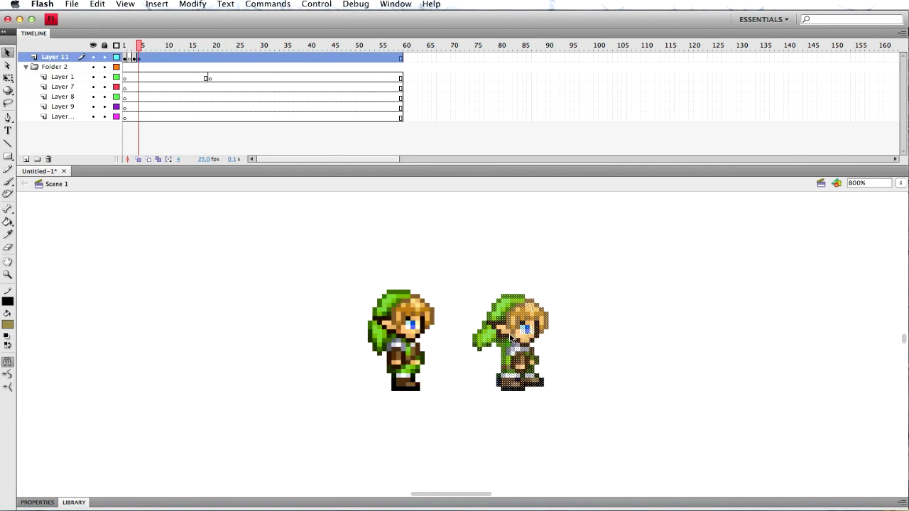
{"action": "left_click", "coordinate": [145, 61]}
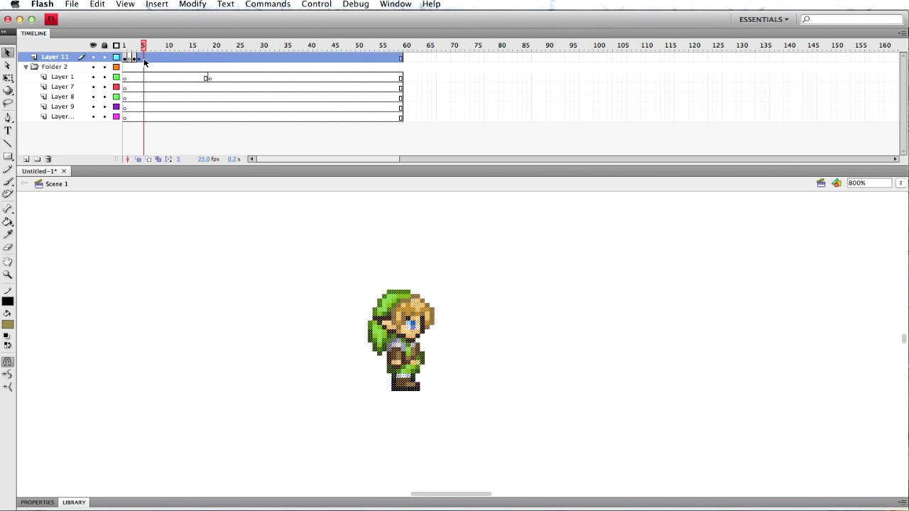
{"action": "right_click", "coordinate": [144, 61]}
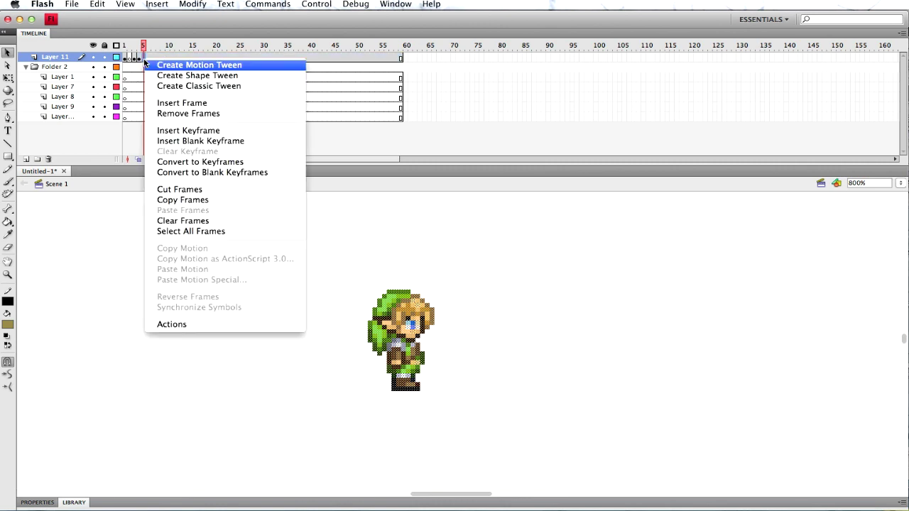
{"action": "left_click", "coordinate": [176, 142]}
{"action": "right_click", "coordinate": [198, 252]}
{"action": "left_click", "coordinate": [213, 271]}
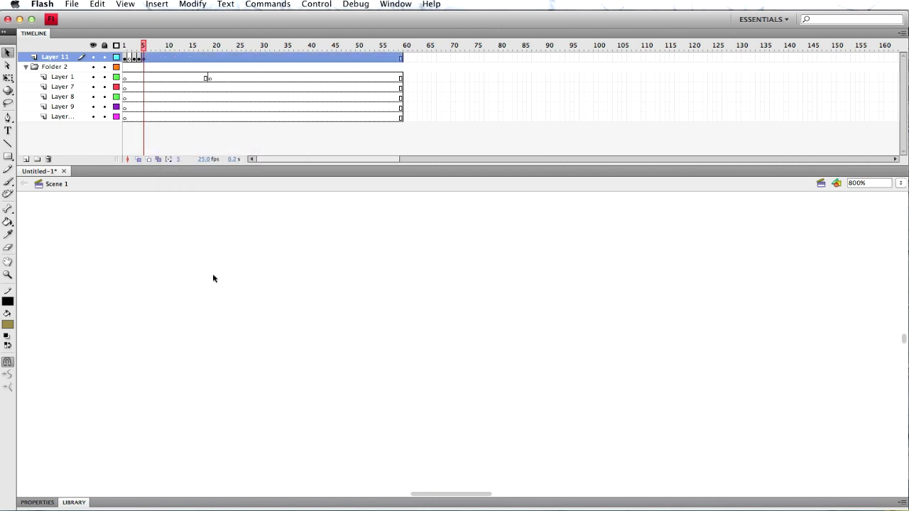
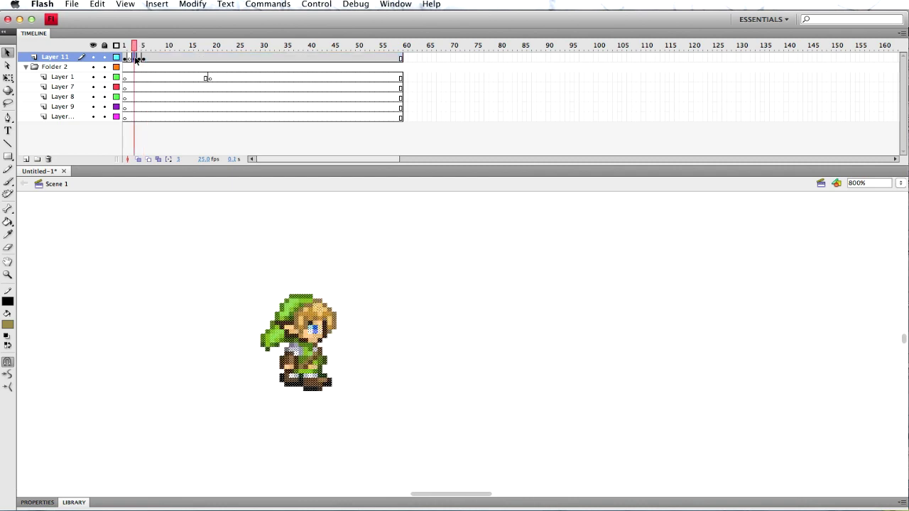
Step back and forth through frames 3 to 5 of Layer 11 to preview the walking motion of the three sprites
{"action": "left_click", "coordinate": [206, 59]}
{"action": "left_click", "coordinate": [338, 60]}
{"action": "left_click", "coordinate": [158, 60]}
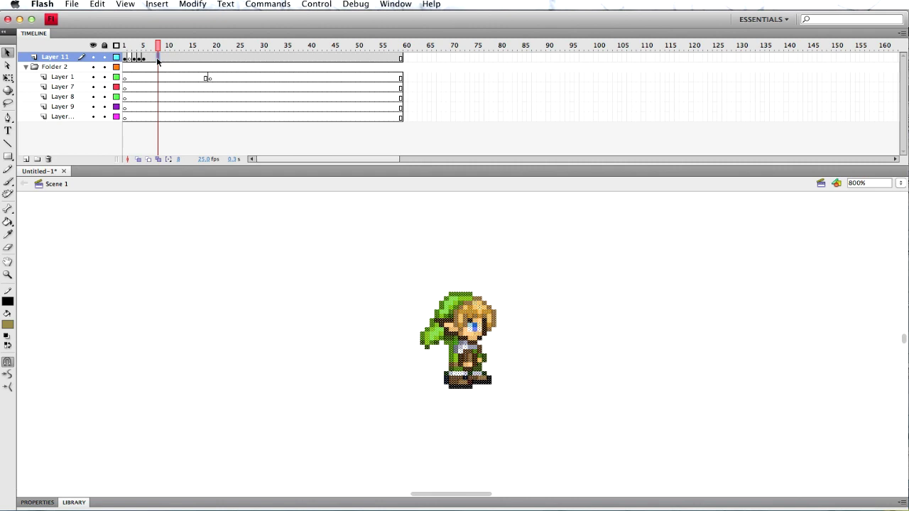
{"action": "key", "text": "comma"}
{"action": "key", "text": "comma"}
{"action": "key", "text": "comma"}
{"action": "key", "text": "comma"}
{"action": "key", "text": "comma"}
{"action": "key", "text": "comma"}
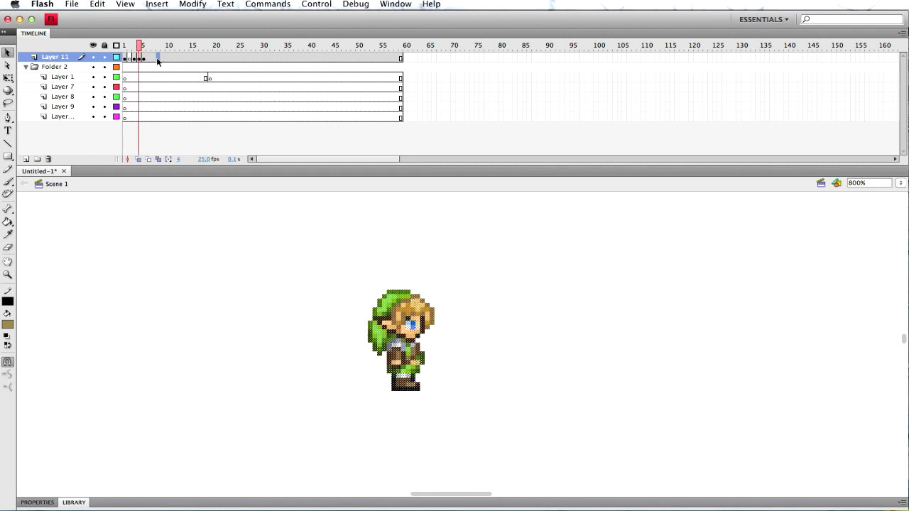
{"action": "key", "text": "period"}
{"action": "key", "text": "period"}
{"action": "key", "text": "period"}
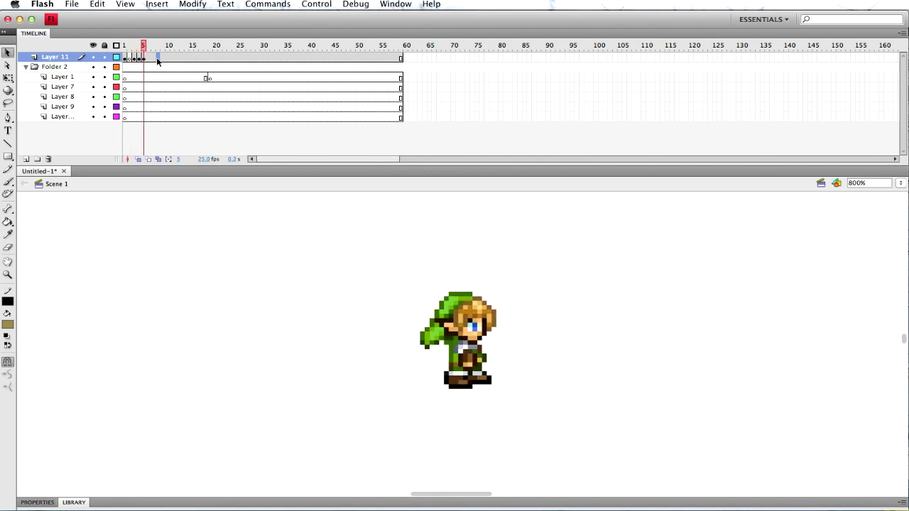
{"action": "key", "text": "comma"}
{"action": "key", "text": "comma"}
{"action": "key", "text": "period"}
{"action": "key", "text": "period"}
{"action": "key", "text": "comma"}
{"action": "key", "text": "comma"}
{"action": "key", "text": "period"}
{"action": "key", "text": "period"}
{"action": "key", "text": "comma"}
{"action": "key", "text": "period"}
{"action": "key", "text": "period"}
{"action": "key", "text": "comma"}
{"action": "key", "text": "comma"}
{"action": "key", "text": "comma"}
{"action": "key", "text": "period"}
{"action": "key", "text": "period"}
{"action": "key", "text": "comma"}
{"action": "key", "text": "comma"}
{"action": "key", "text": "period"}
{"action": "key", "text": "period"}
{"action": "key", "text": "comma"}
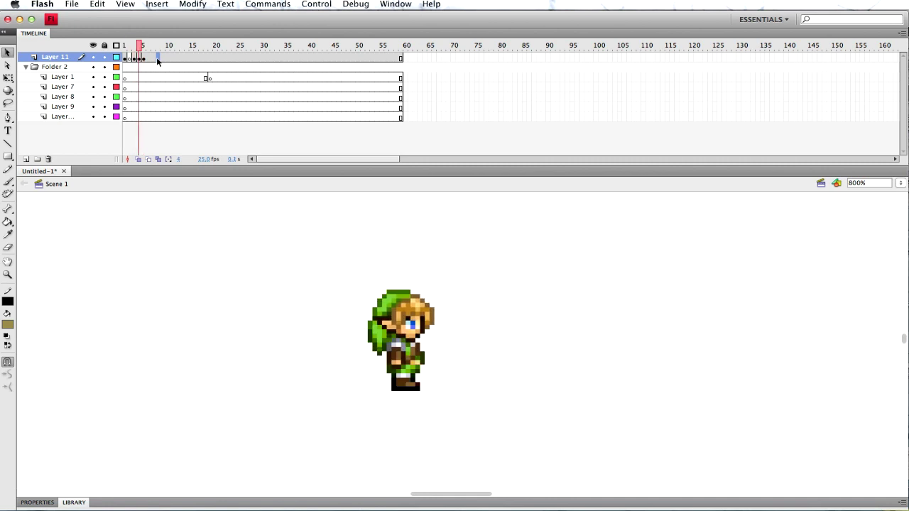
{"action": "key", "text": "comma"}
{"action": "key", "text": "period"}
{"action": "key", "text": "period"}
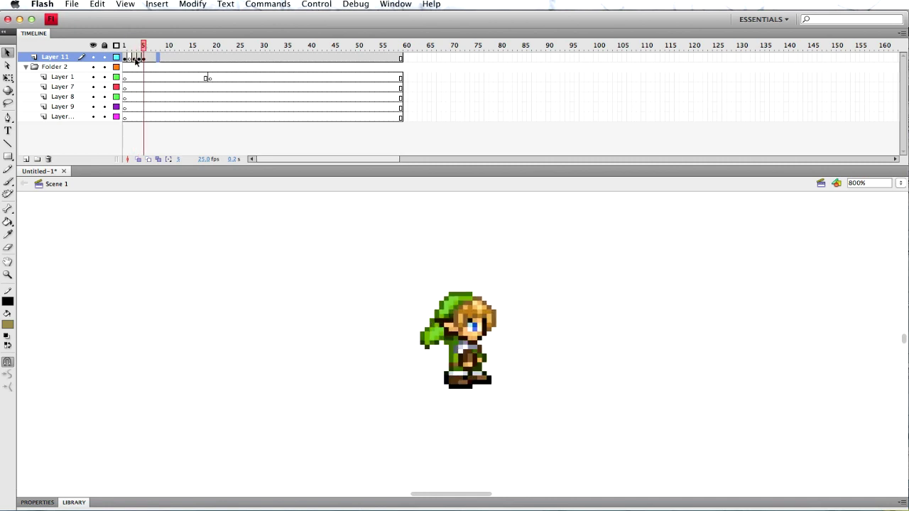
{"action": "left_click", "coordinate": [136, 60]}
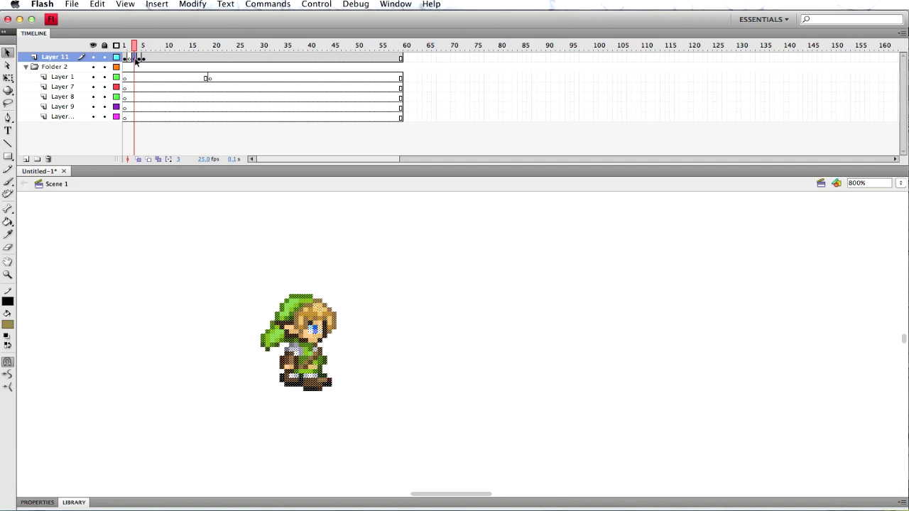
{"action": "key", "text": "period"}
{"action": "key", "text": "period"}
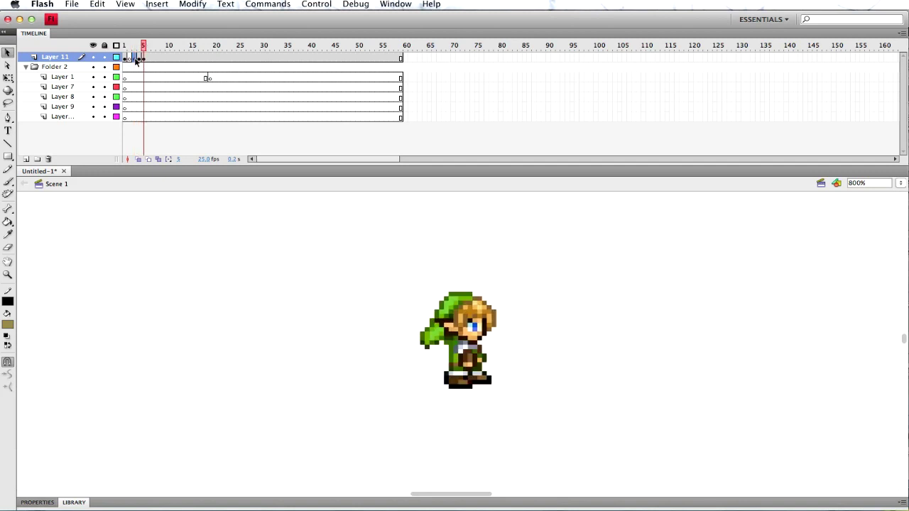
{"action": "key", "text": "comma"}
{"action": "key", "text": "comma"}
Compare the position properties of the sprites in frames 3 and 4 of Layer 11
{"action": "left_click", "coordinate": [135, 58]}
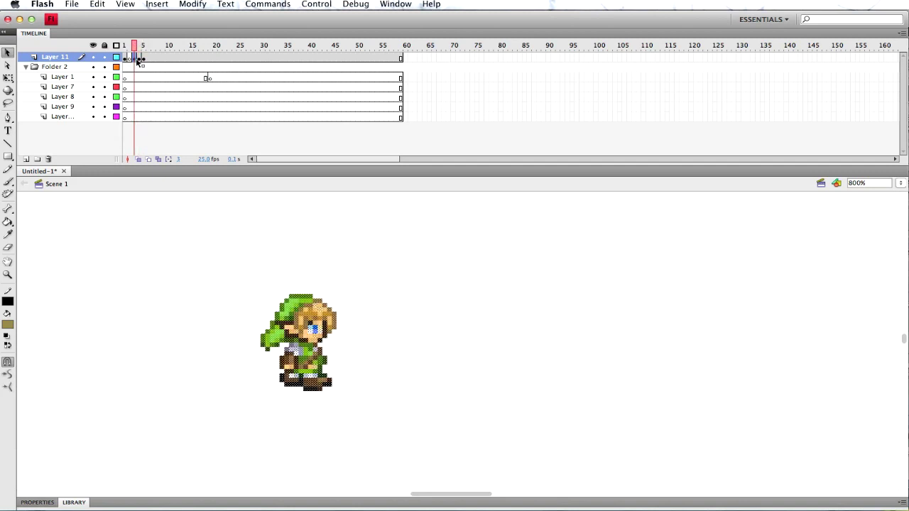
{"action": "left_click_drag", "start_coordinate": [139, 62], "coordinate": [134, 61]}
{"action": "left_click", "coordinate": [37, 502]}
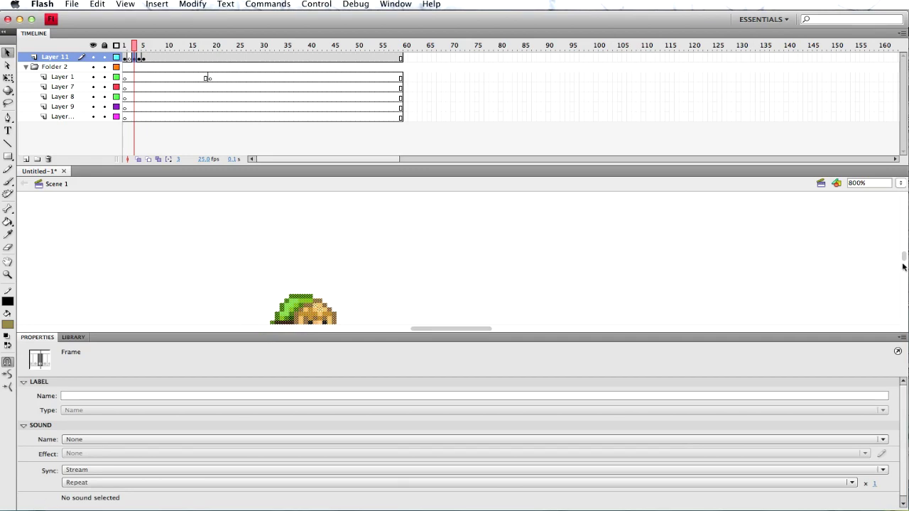
{"action": "left_click_drag", "start_coordinate": [904, 267], "coordinate": [906, 260]}
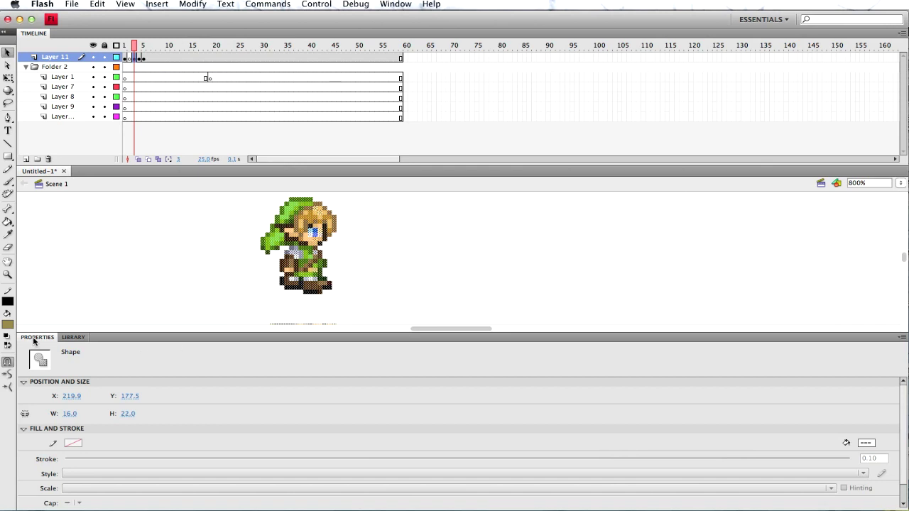
{"action": "key", "text": "period"}
{"action": "left_click", "coordinate": [369, 237]}
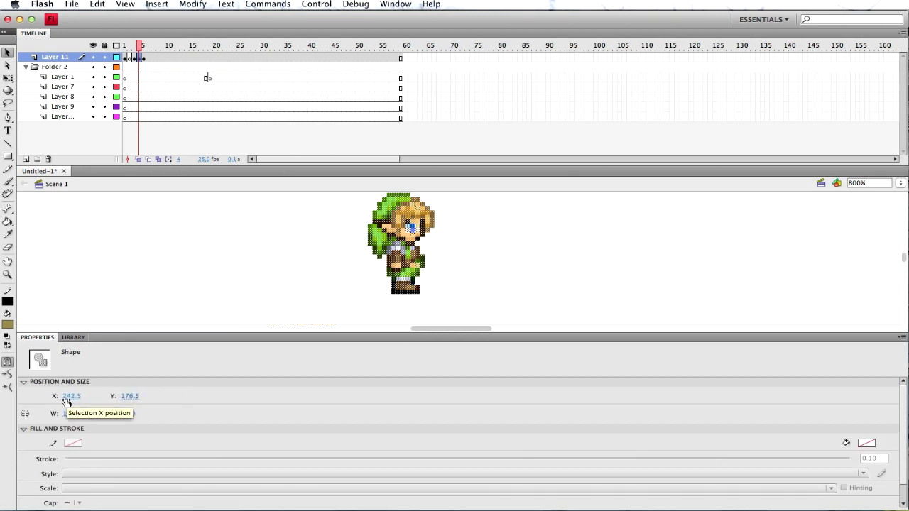
{"action": "key", "text": "comma"}
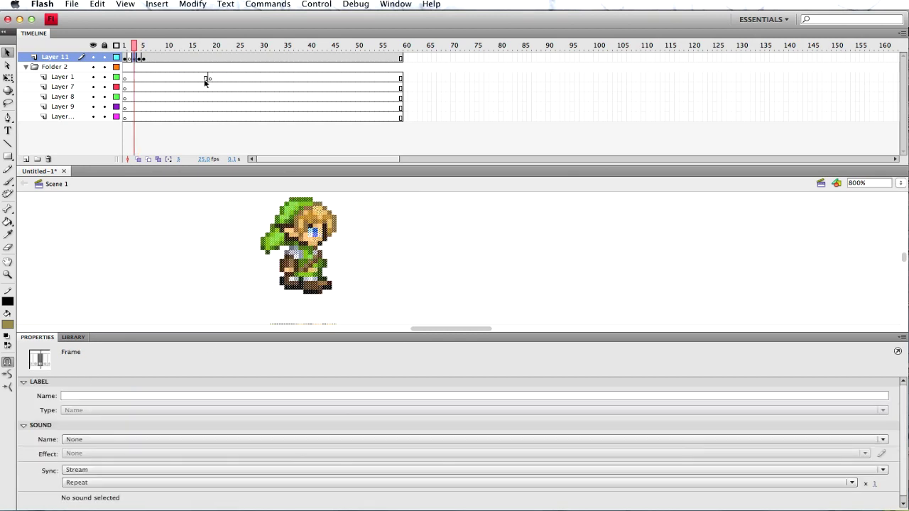
Turn on onion skinning and set its range to start at frame 3 and cover the following frames, excluding the sprite sheet in frame 1
{"action": "left_click", "coordinate": [139, 160]}
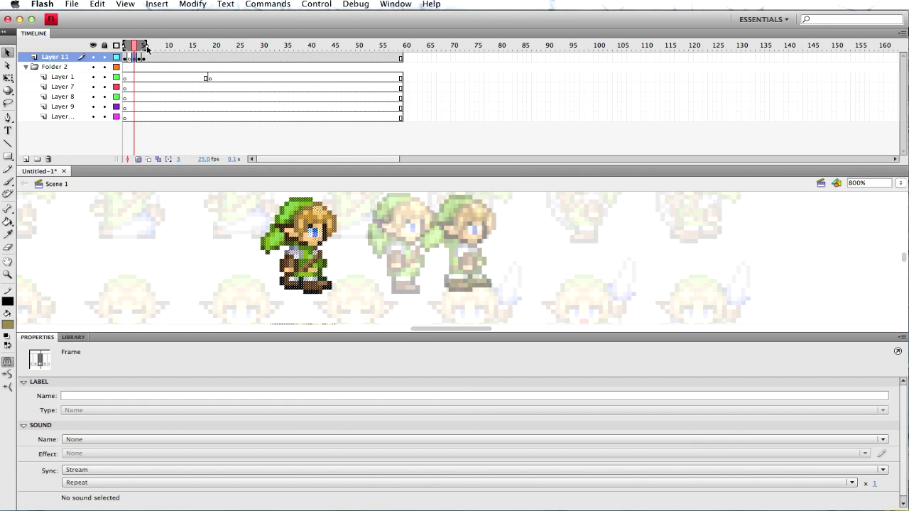
{"action": "left_click_drag", "start_coordinate": [147, 49], "coordinate": [126, 50]}
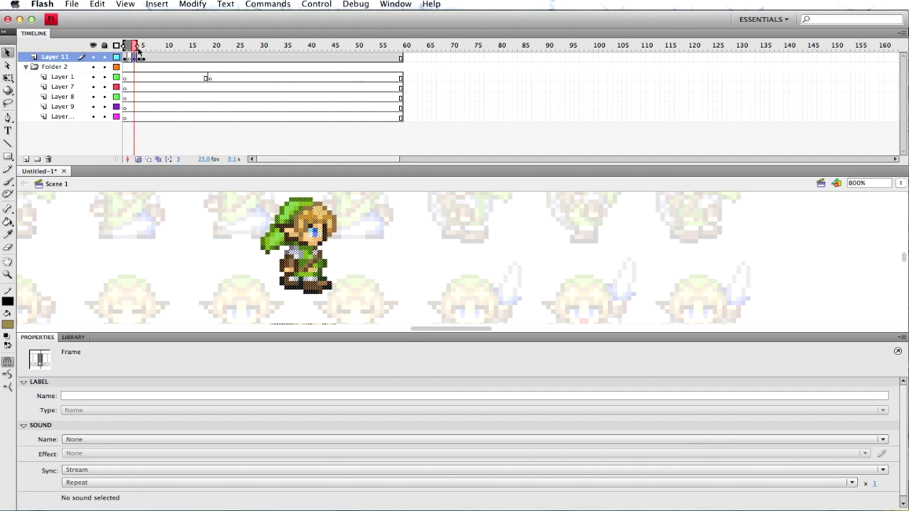
{"action": "left_click", "coordinate": [134, 58]}
{"action": "left_click_drag", "start_coordinate": [124, 49], "coordinate": [157, 47]}
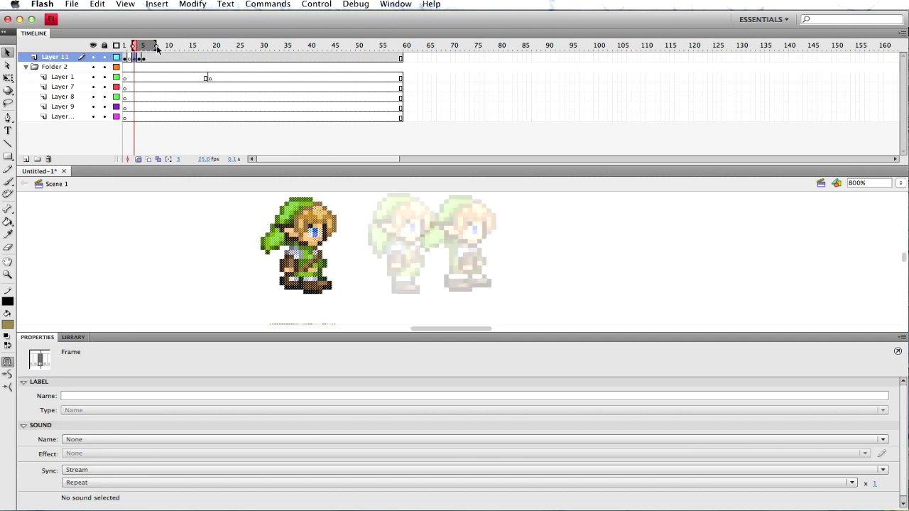
Step through frames 3 to 6 of Layer 11 to examine how the sprites line up with onion skinning on
{"action": "left_click", "coordinate": [143, 57]}
{"action": "left_click", "coordinate": [135, 60]}
{"action": "left_click", "coordinate": [138, 61]}
{"action": "key", "text": "period"}
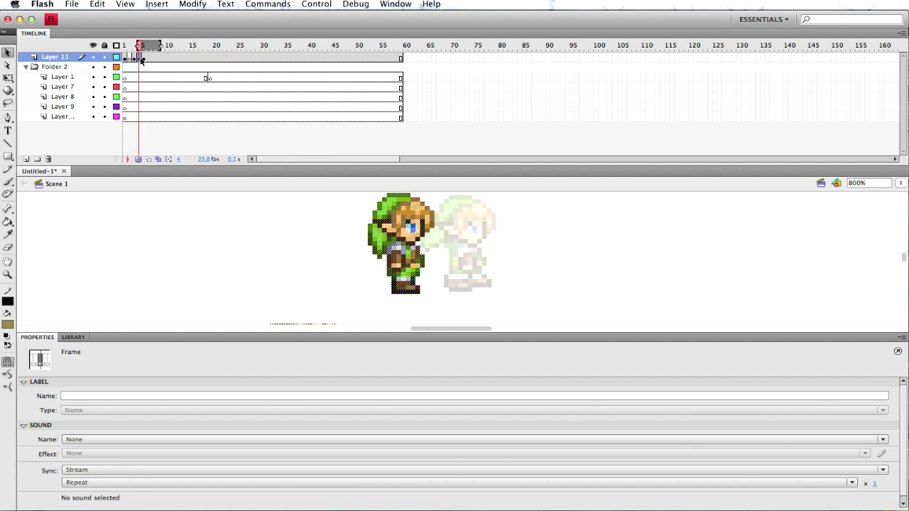
{"action": "key", "text": "period"}
{"action": "key", "text": "period"}
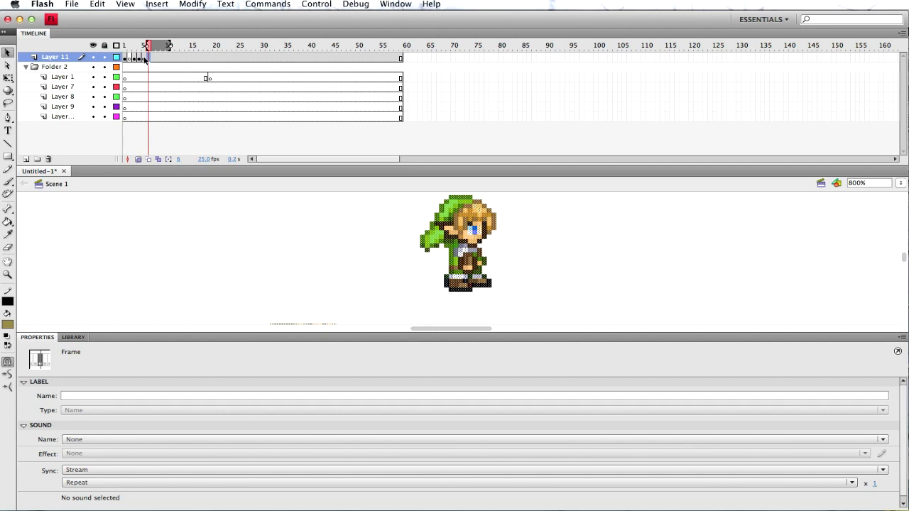
{"action": "key", "text": "comma"}
{"action": "key", "text": "comma"}
{"action": "key", "text": "comma"}
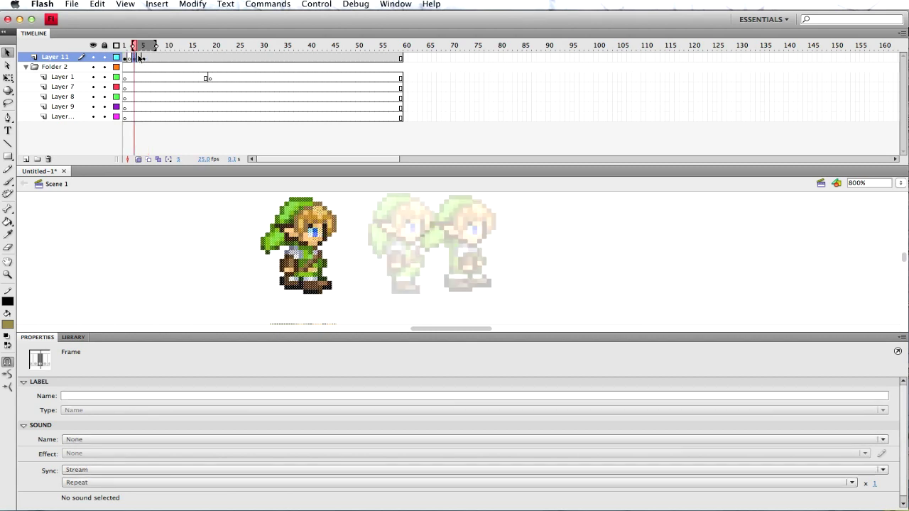
On frame 4, extend the onion skin range back to frame 3 and move the sprite over the frame 3 ghost, at about X 220, Y 175
{"action": "left_click", "coordinate": [138, 47]}
{"action": "left_click_drag", "start_coordinate": [138, 47], "coordinate": [133, 47]}
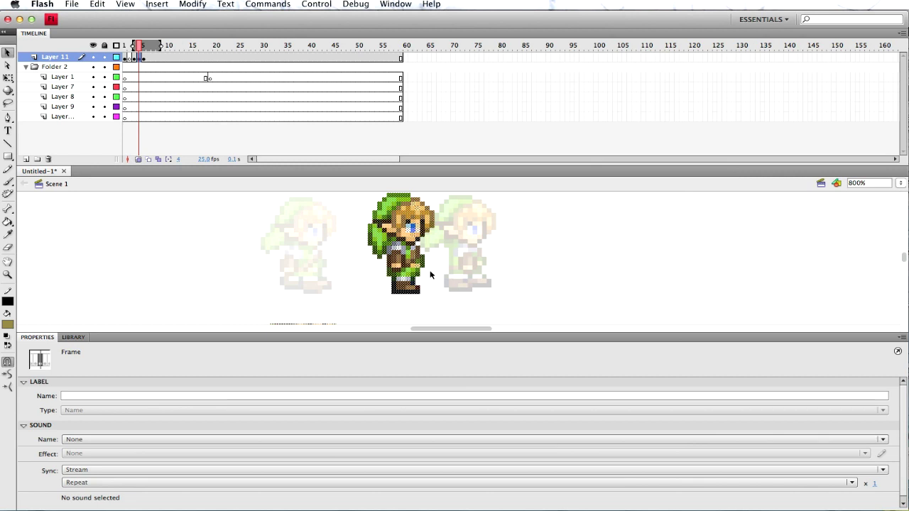
{"action": "left_click", "coordinate": [418, 292]}
{"action": "left_click_drag", "start_coordinate": [417, 292], "coordinate": [310, 286]}
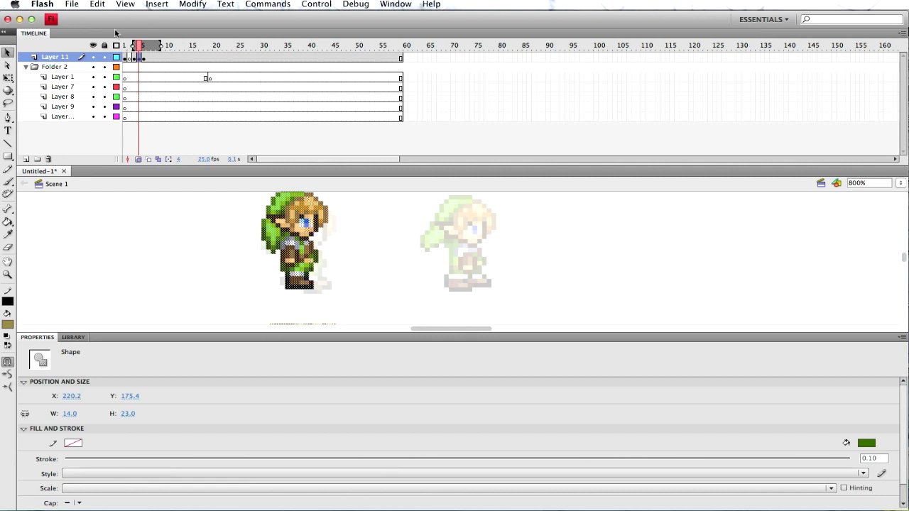
Move the frame 5 sprite over the onion-skinned frame 4 sprite, at about X 218, Y 177, and check the overlap from frame 3
{"action": "left_click", "coordinate": [145, 59]}
{"action": "left_click_drag", "start_coordinate": [463, 274], "coordinate": [298, 273]}
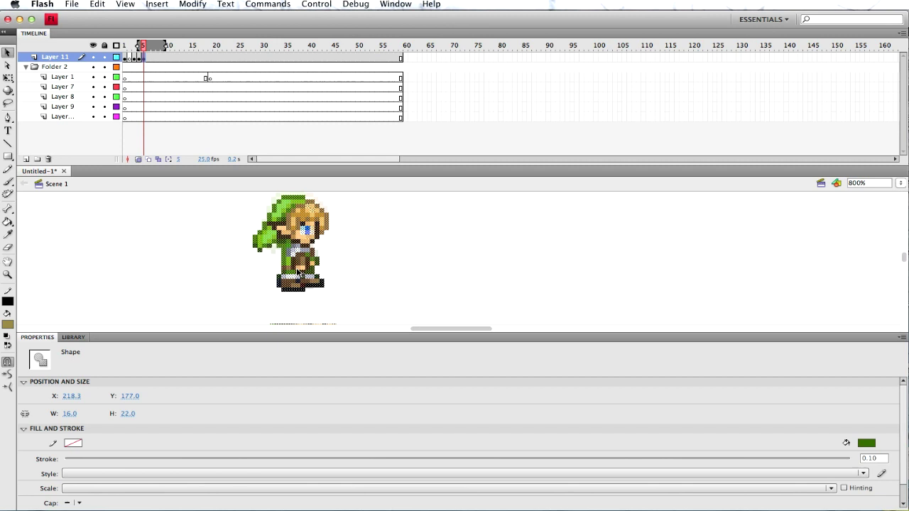
{"action": "left_click", "coordinate": [134, 59]}
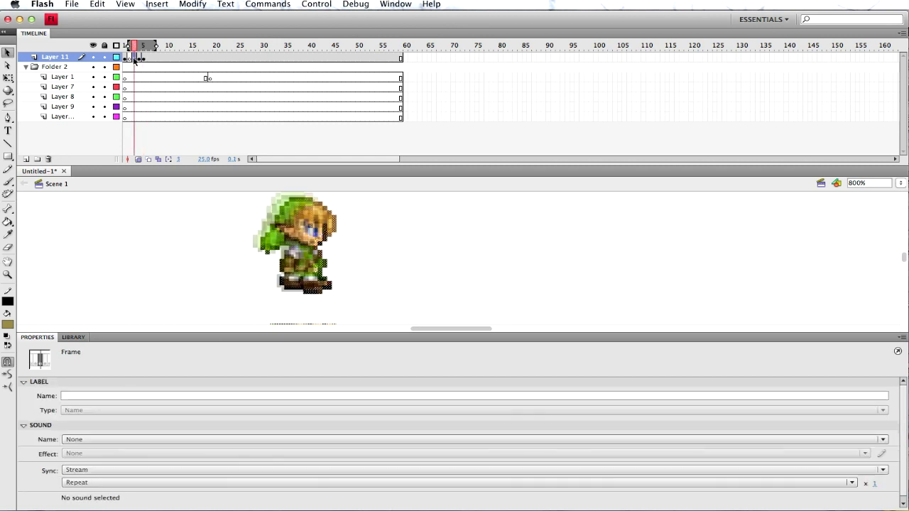
Advance to frame 5 of Layer 11 and turn off onion skinning
{"action": "key", "text": "period"}
{"action": "key", "text": "period"}
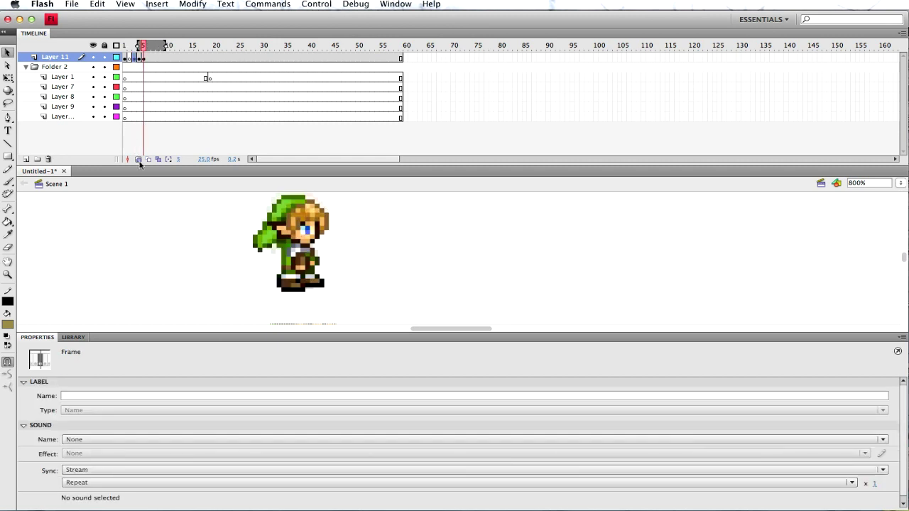
{"action": "left_click", "coordinate": [139, 159]}
Play the walking sprites in frames 3 to 5 of Layer 11 repeatedly to check how smooth the animation looks
{"action": "key", "text": "Return"}
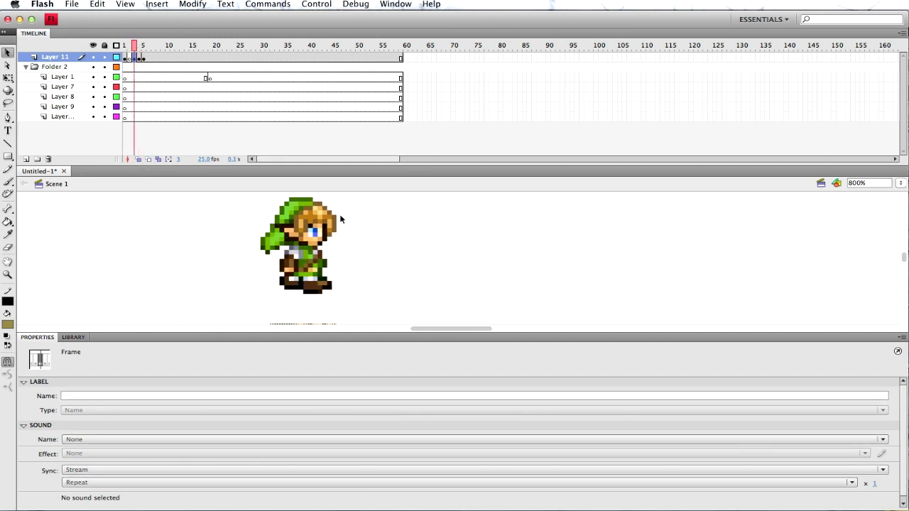
{"action": "key", "text": "Return"}
{"action": "key", "text": "Return"}
{"action": "key", "text": "Return"}
{"action": "key", "text": "Return"}
{"action": "key", "text": "Return"}
{"action": "key", "text": "Return"}
{"action": "key", "text": "Return"}
{"action": "key", "text": "Return"}
{"action": "key", "text": "Return"}
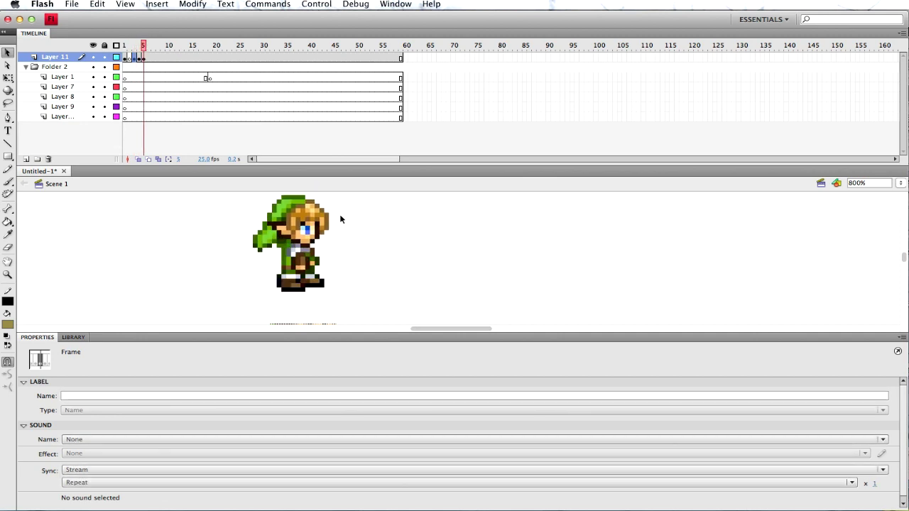
{"action": "key", "text": "Return"}
{"action": "key", "text": "Return"}
{"action": "key", "text": "Return"}
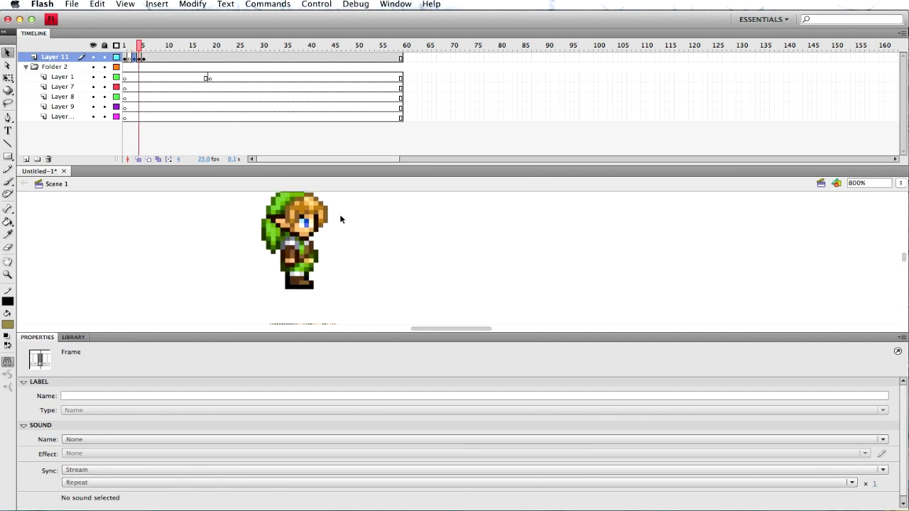
{"action": "key", "text": "Return"}
{"action": "key", "text": "Return"}
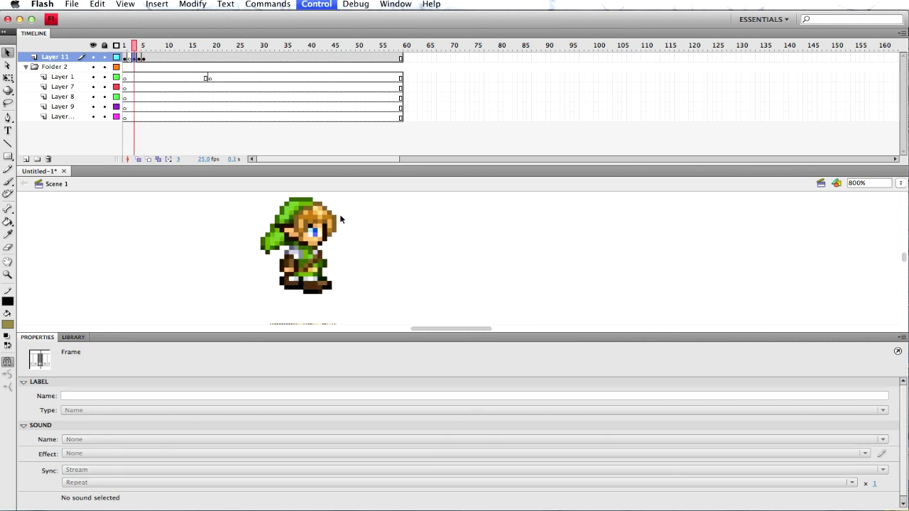
{"action": "key", "text": "Return"}
{"action": "key", "text": "Return"}
{"action": "key", "text": "Return"}
{"action": "key", "text": "Return"}
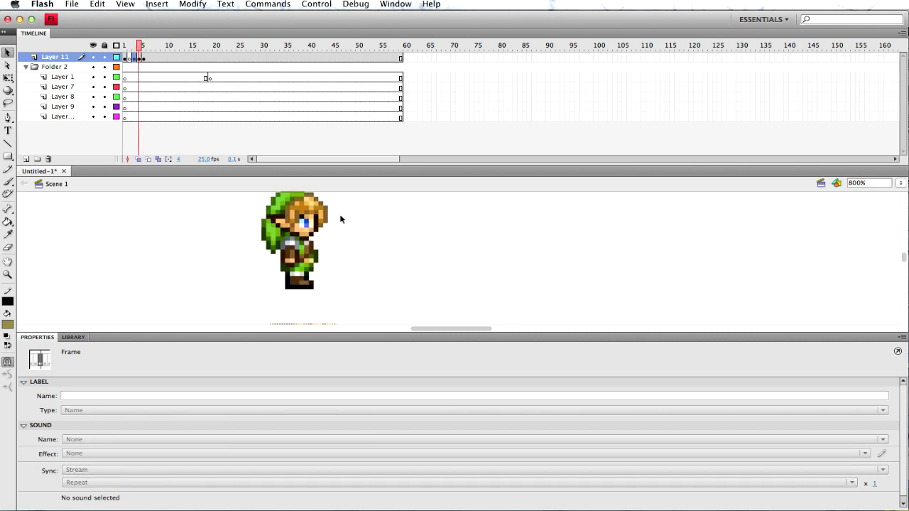
{"action": "left_click", "coordinate": [153, 59]}
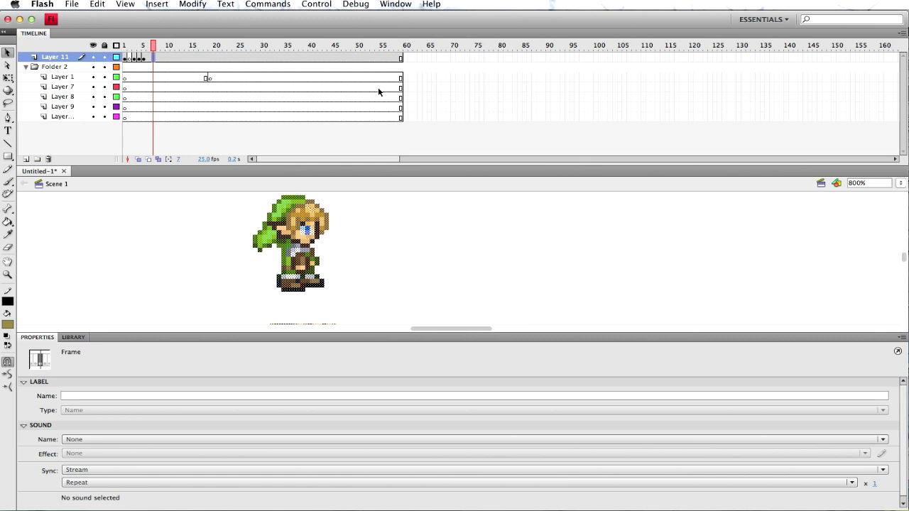
{"action": "key", "text": "Return"}
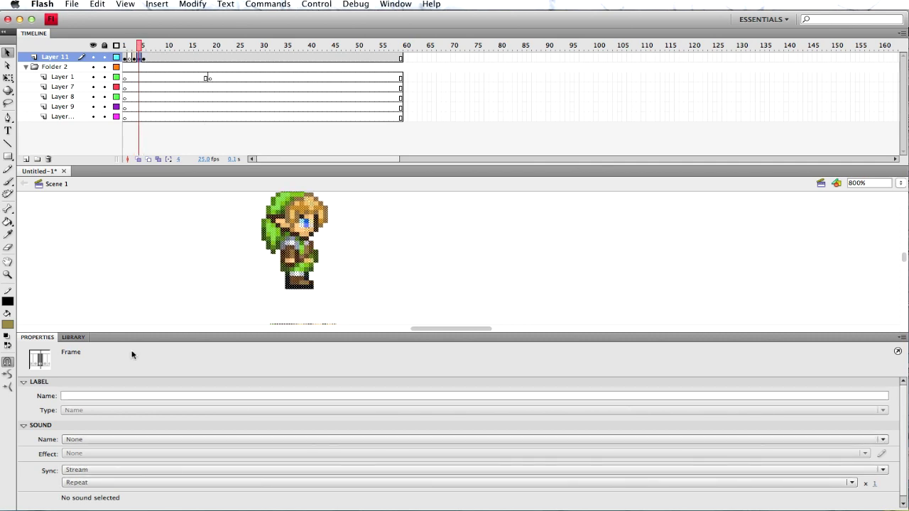
Set the stage magnification to 100% and select the 7620.png map bitmap in the library
{"action": "left_click", "coordinate": [901, 183]}
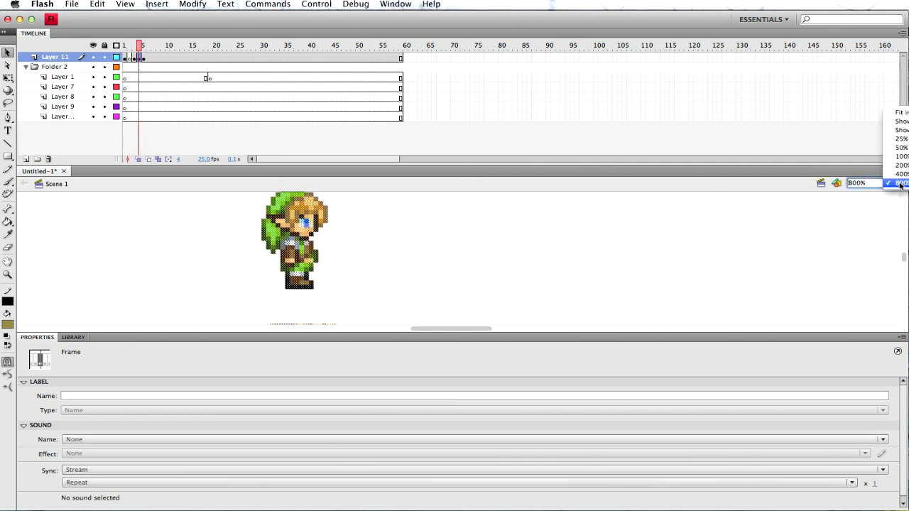
{"action": "left_click", "coordinate": [901, 157]}
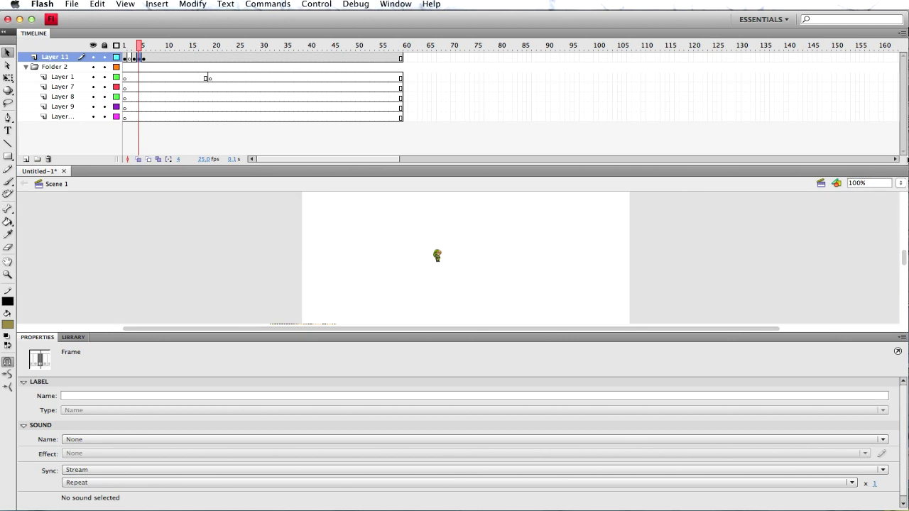
{"action": "left_click", "coordinate": [73, 338]}
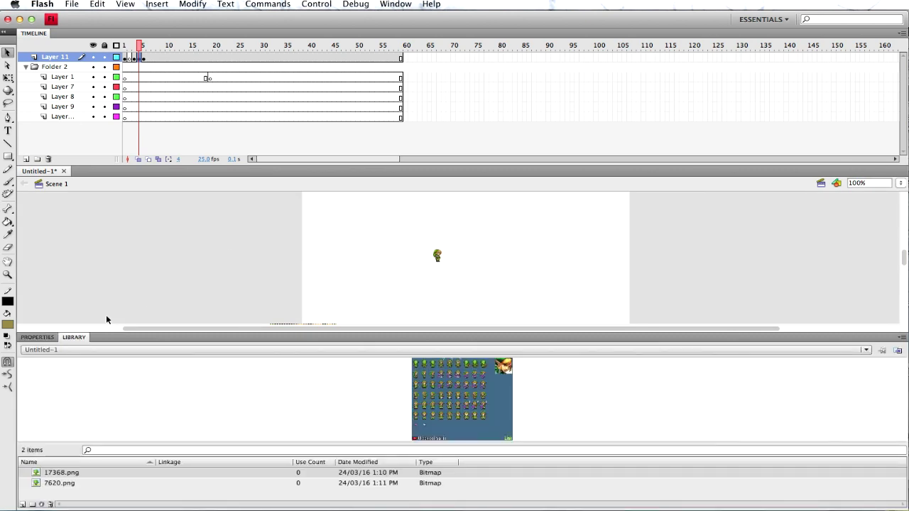
{"action": "left_click", "coordinate": [51, 485]}
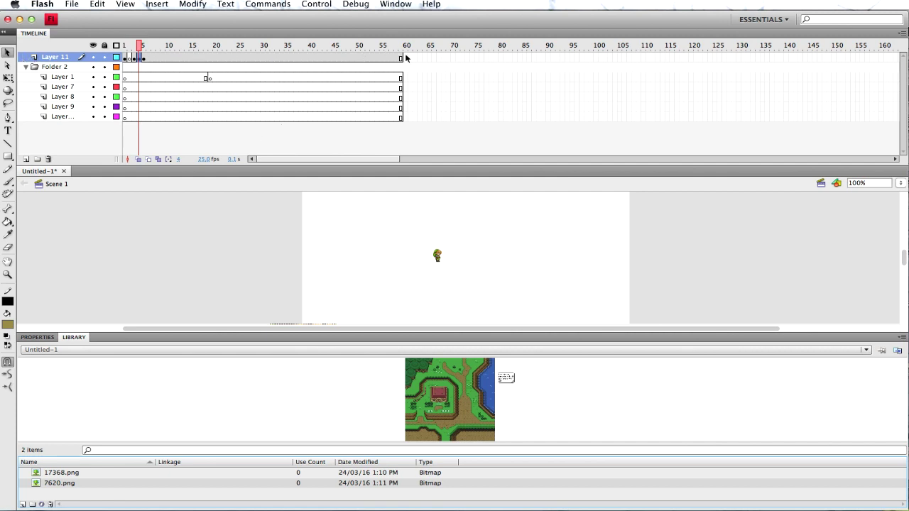
Insert a blank keyframe at frame 3 of the lowest layer in Folder 2
{"action": "left_click", "coordinate": [326, 118]}
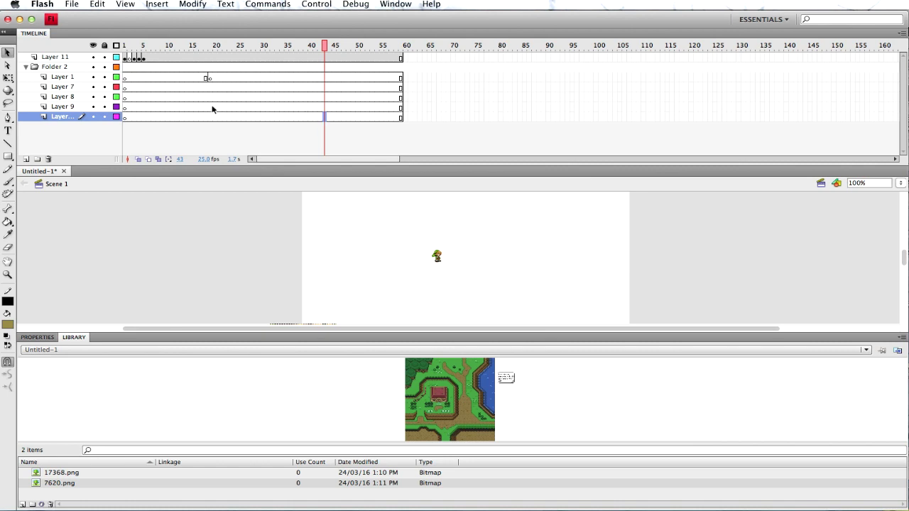
{"action": "left_click", "coordinate": [126, 118]}
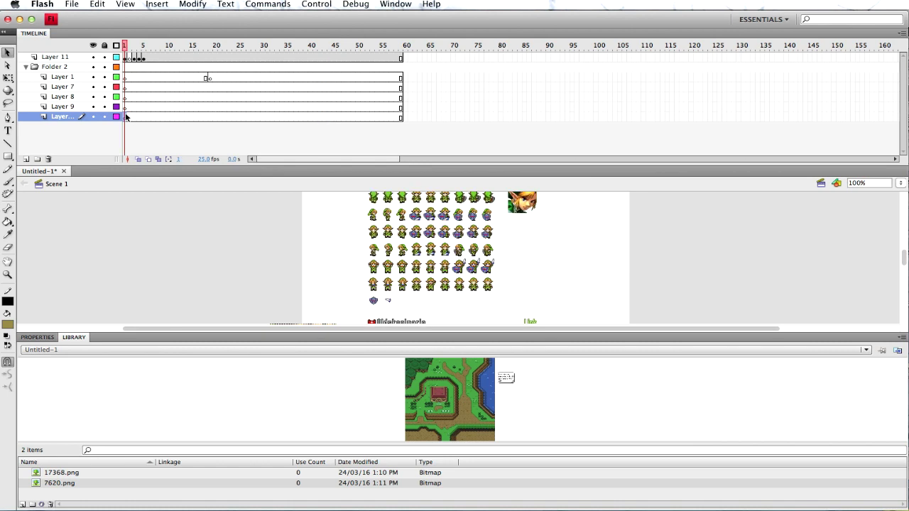
{"action": "left_click", "coordinate": [134, 117]}
{"action": "right_click", "coordinate": [134, 117]}
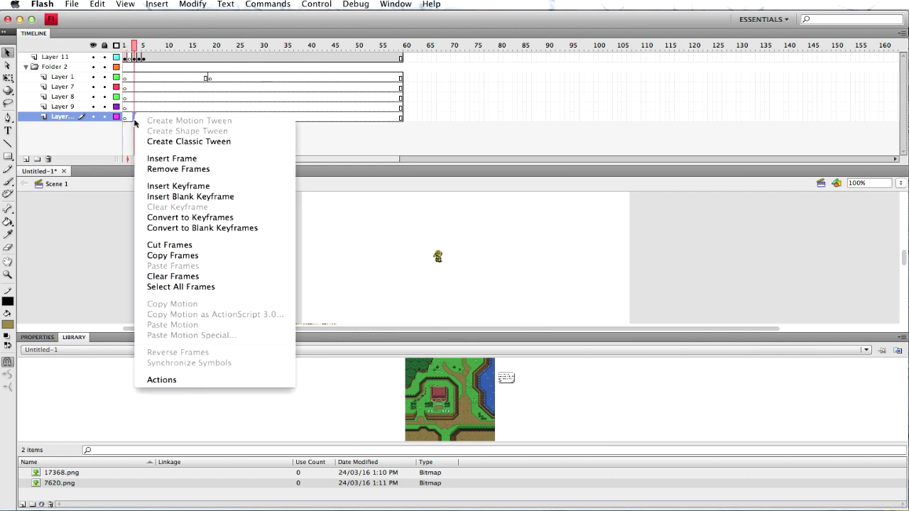
{"action": "left_click", "coordinate": [178, 197]}
{"action": "left_click", "coordinate": [124, 61]}
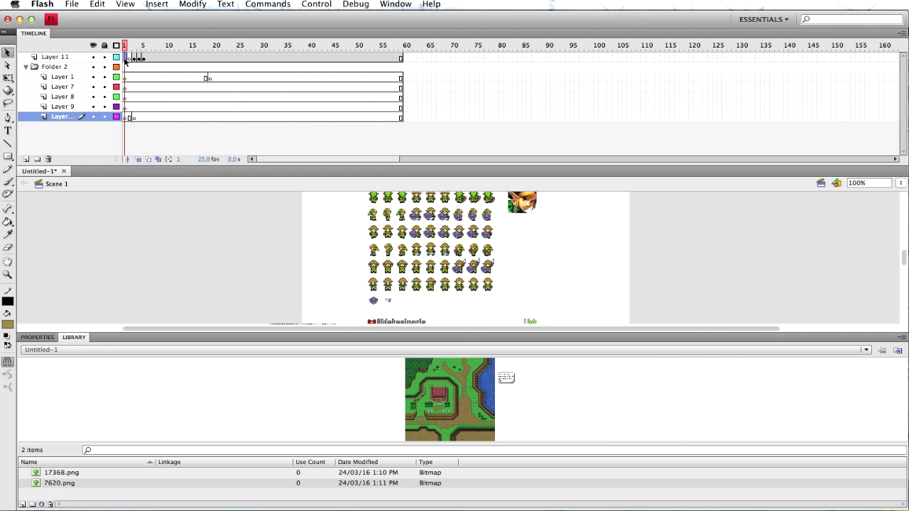
Place the 7620.png map on frame 3 of the lowest layer, collapse the library, and position the map with its house just above the sprite
{"action": "left_click", "coordinate": [134, 118]}
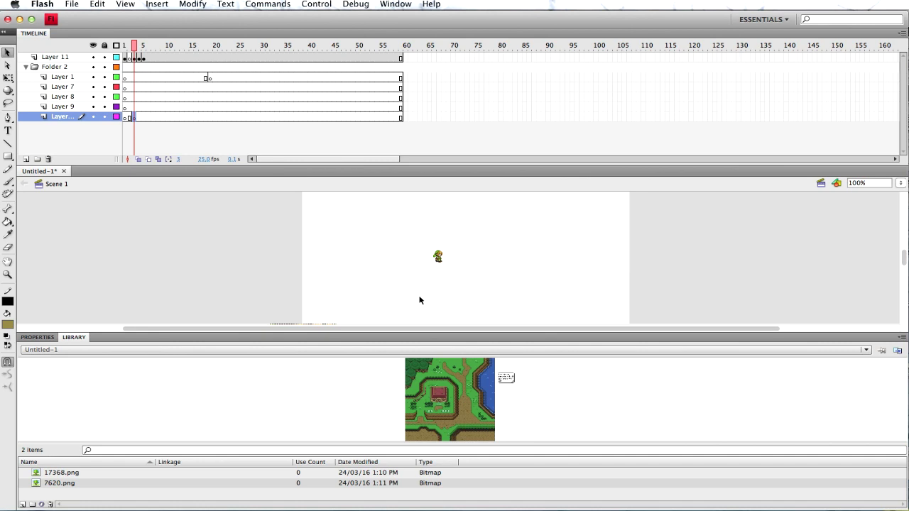
{"action": "left_click_drag", "start_coordinate": [442, 404], "coordinate": [389, 280]}
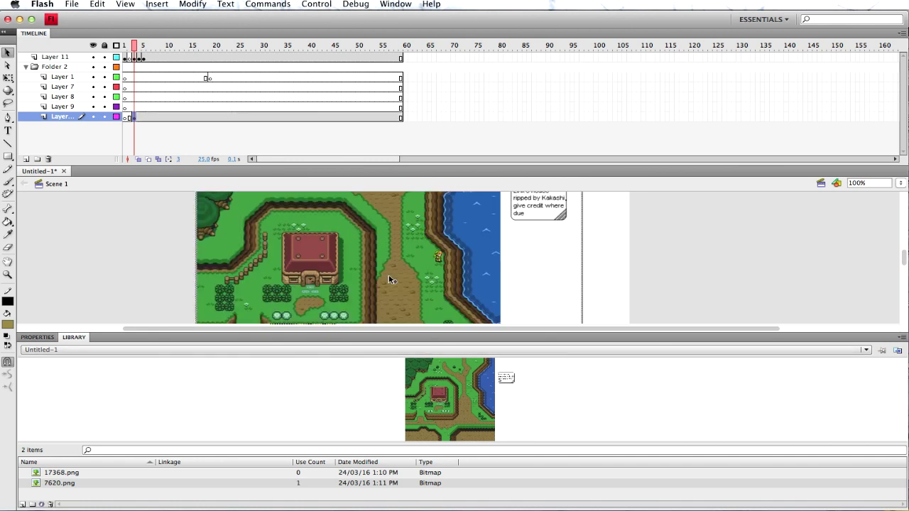
{"action": "left_click", "coordinate": [73, 337]}
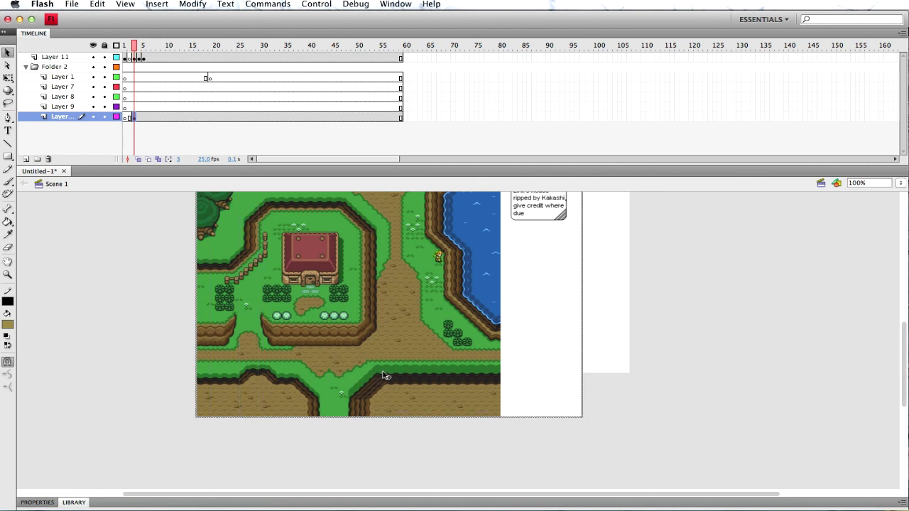
{"action": "scroll", "coordinate": [384, 375], "scroll_direction": "left", "scroll_amount": 5}
{"action": "scroll", "coordinate": [388, 317], "scroll_direction": "left", "scroll_amount": 3}
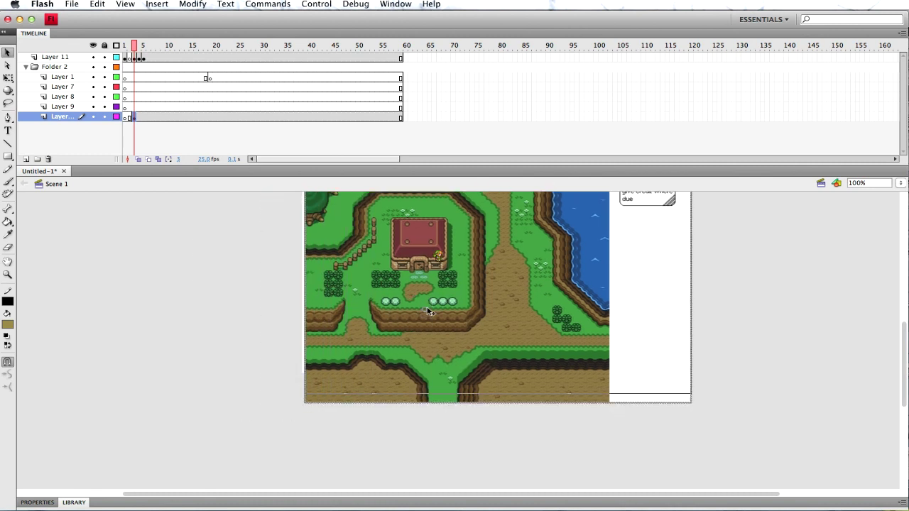
{"action": "scroll", "coordinate": [433, 302], "scroll_direction": "down", "scroll_amount": 2}
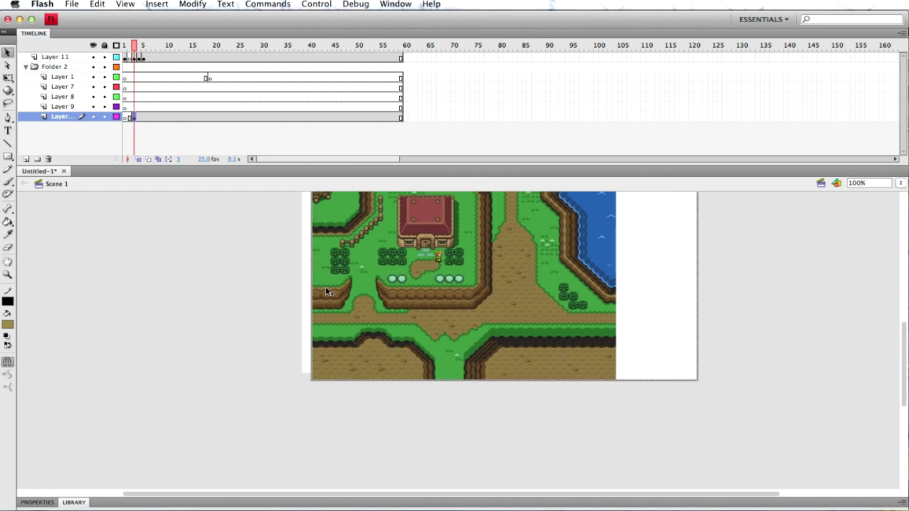
Use Free Transform to stretch the map wider on both sides and slightly taller about its centre
{"action": "right_click", "coordinate": [401, 284]}
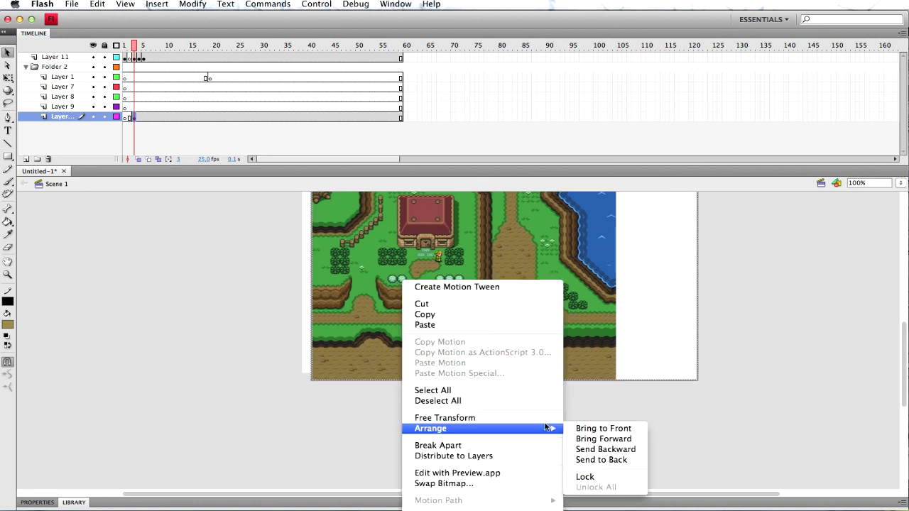
{"action": "left_click", "coordinate": [537, 418]}
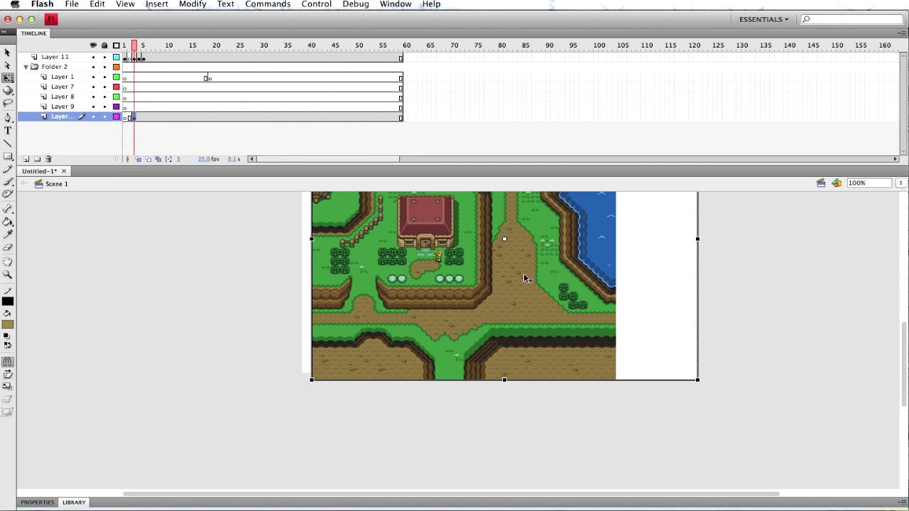
{"action": "left_click_drag", "start_coordinate": [311, 239], "coordinate": [270, 239]}
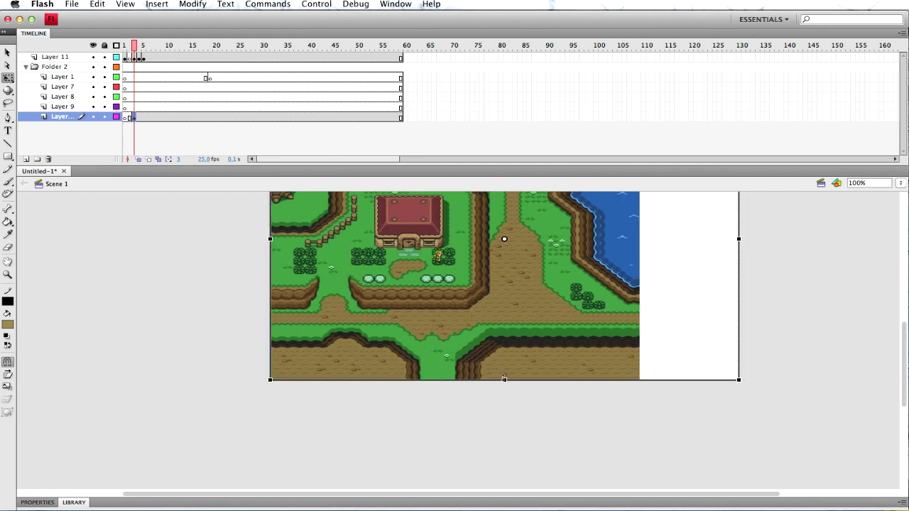
{"action": "left_click_drag", "start_coordinate": [504, 381], "coordinate": [504, 404]}
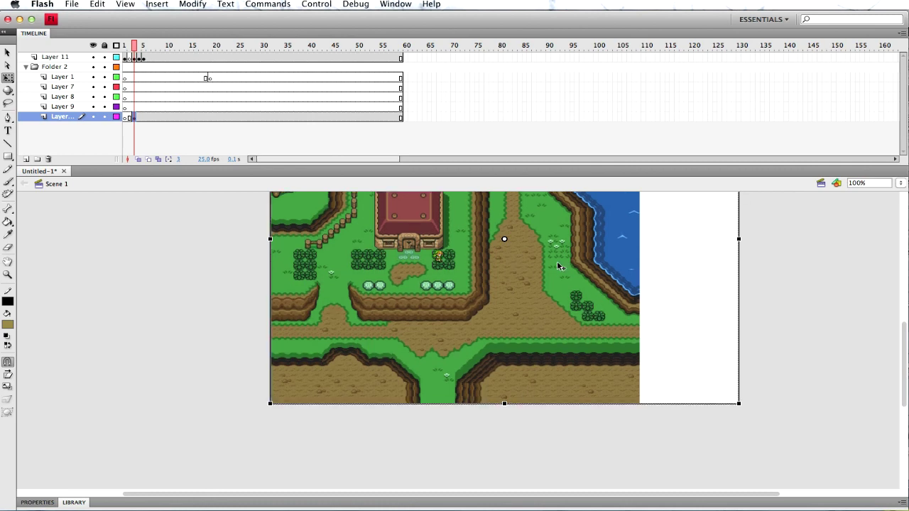
Try moving the map around behind the sprite and widening it about a transformation point shifted toward its left edge
{"action": "left_click_drag", "start_coordinate": [536, 235], "coordinate": [335, 290]}
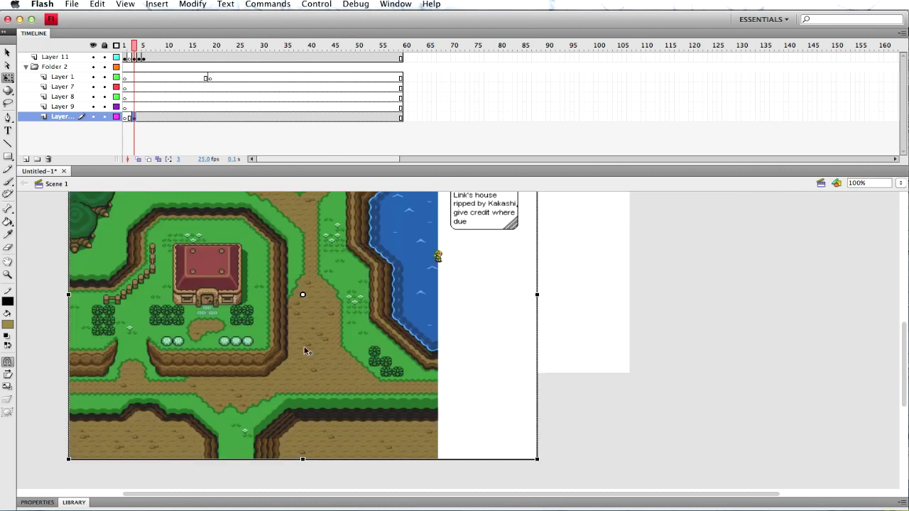
{"action": "left_click_drag", "start_coordinate": [341, 338], "coordinate": [380, 323]}
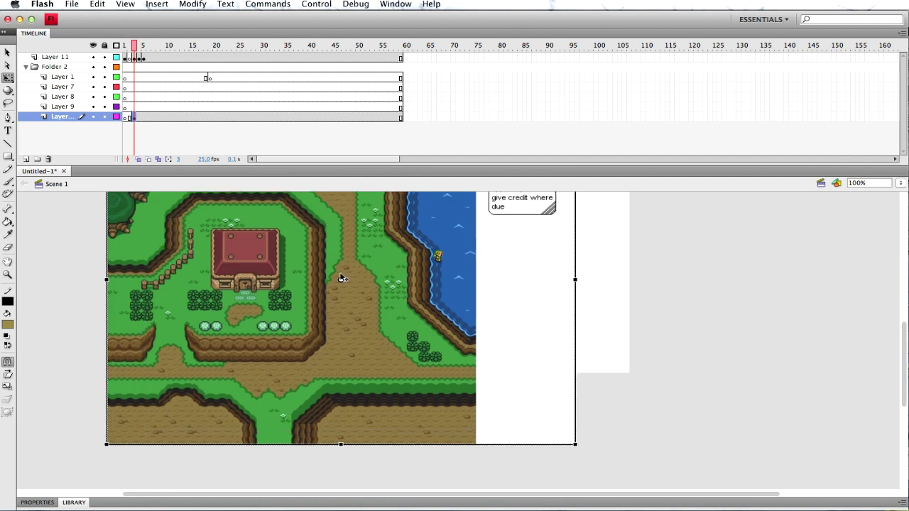
{"action": "left_click_drag", "start_coordinate": [161, 273], "coordinate": [273, 291]}
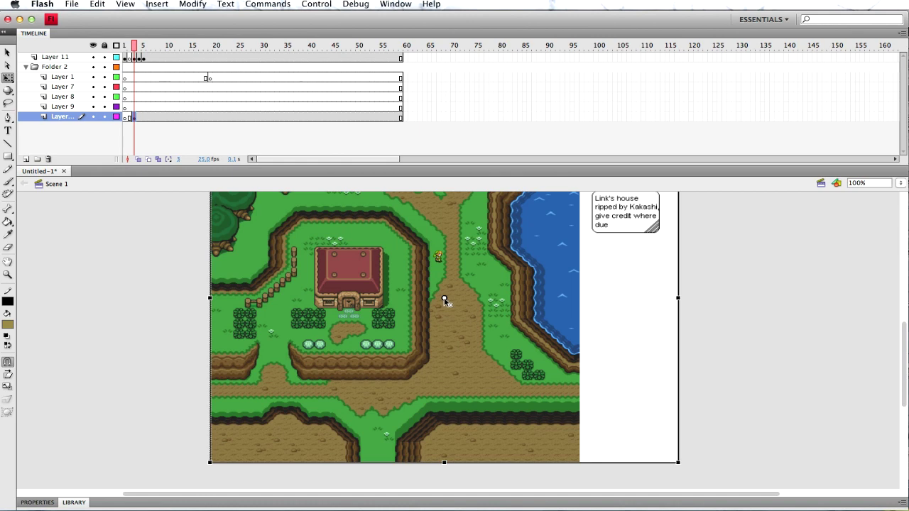
{"action": "left_click_drag", "start_coordinate": [445, 301], "coordinate": [231, 297]}
{"action": "left_click_drag", "start_coordinate": [679, 298], "coordinate": [815, 298]}
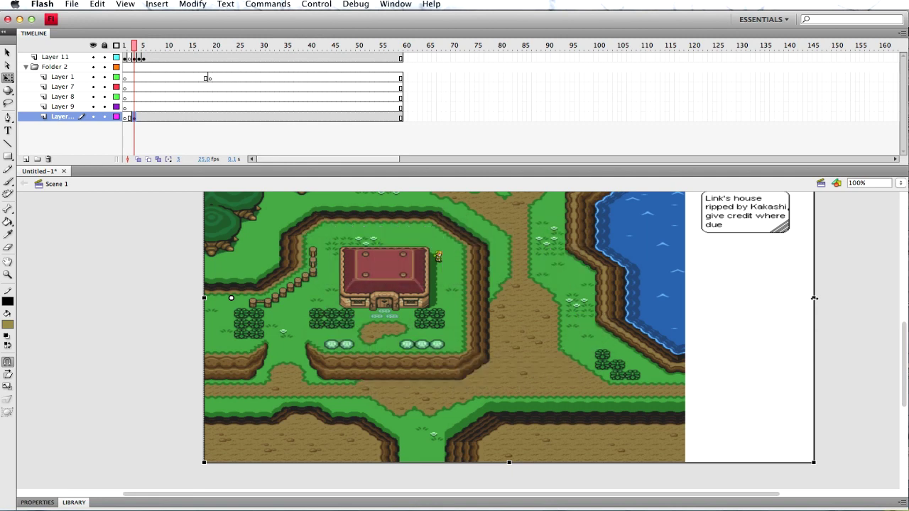
Undo the last widening of the map, the transformation point shift and the map moves before them
{"action": "key", "text": "ctrl+z"}
{"action": "key", "text": "ctrl+z"}
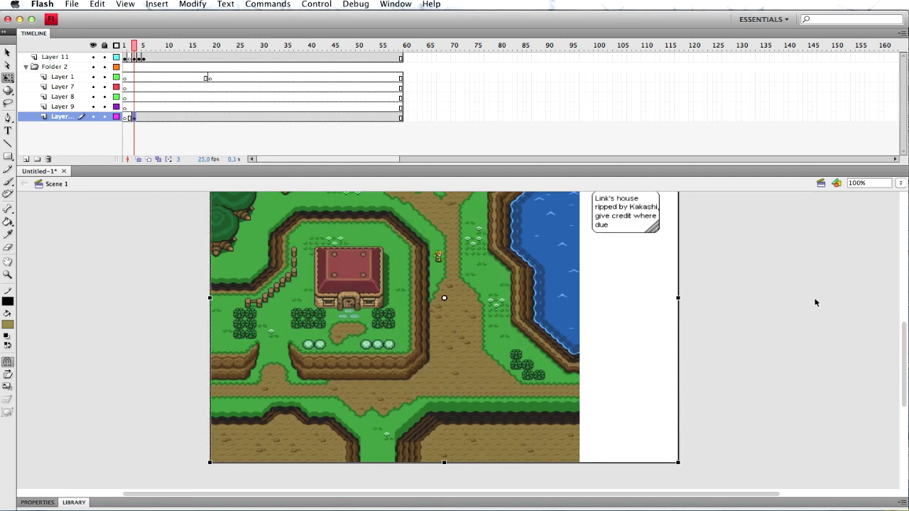
{"action": "key", "text": "ctrl+z"}
{"action": "key", "text": "ctrl+z"}
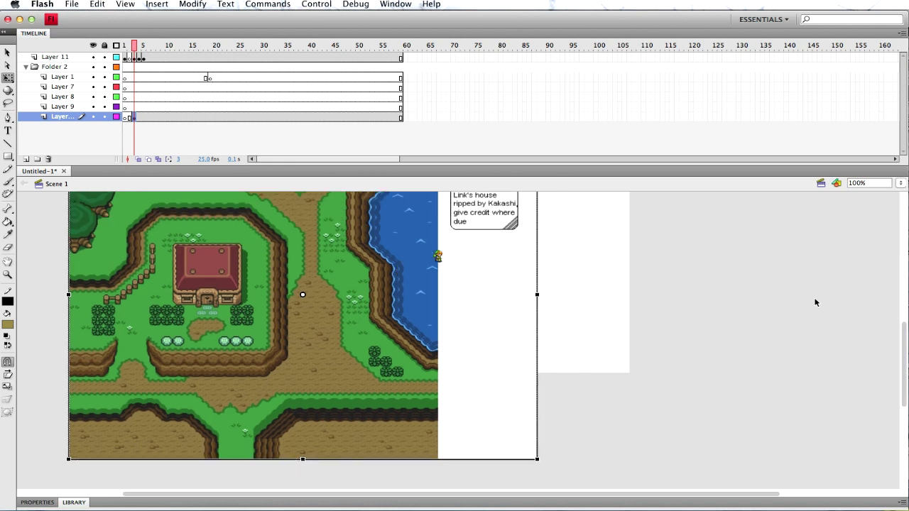
{"action": "key", "text": "ctrl+z"}
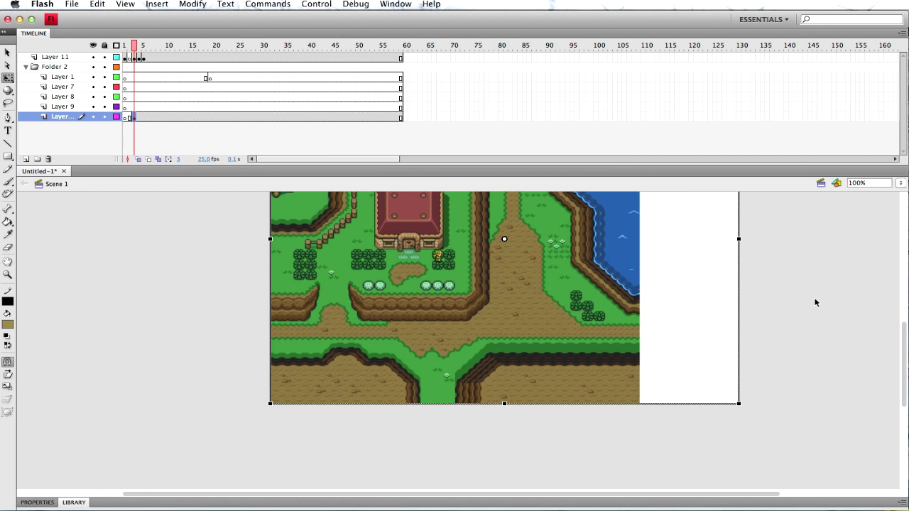
Cut the sprite frames 3 to 5 from Layer 11
{"action": "left_click", "coordinate": [152, 57]}
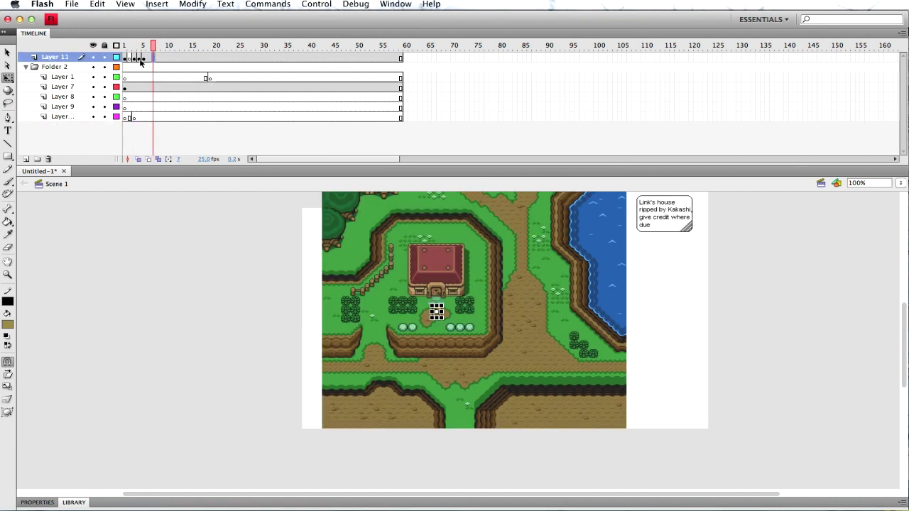
{"action": "left_click", "coordinate": [134, 59]}
{"action": "left_click", "coordinate": [147, 59]}
{"action": "left_click_drag", "start_coordinate": [135, 59], "coordinate": [142, 60]}
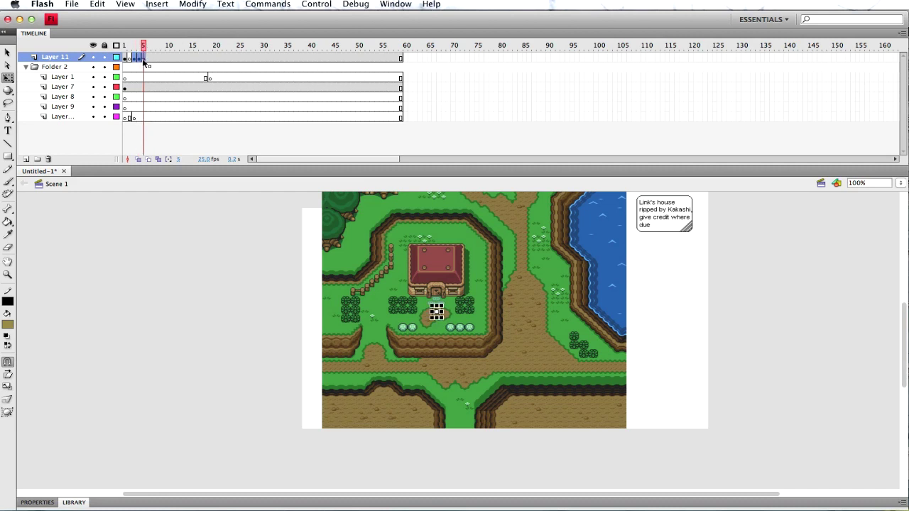
{"action": "right_click", "coordinate": [142, 62]}
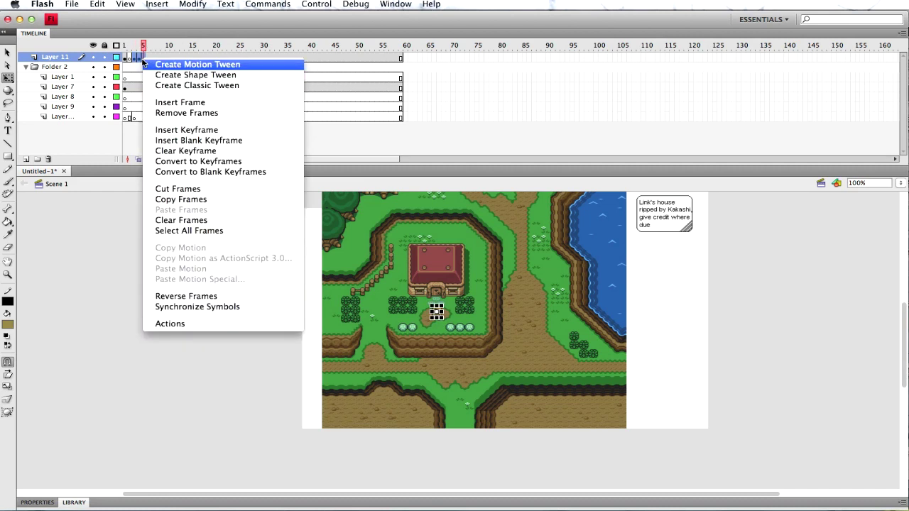
{"action": "left_click", "coordinate": [244, 194]}
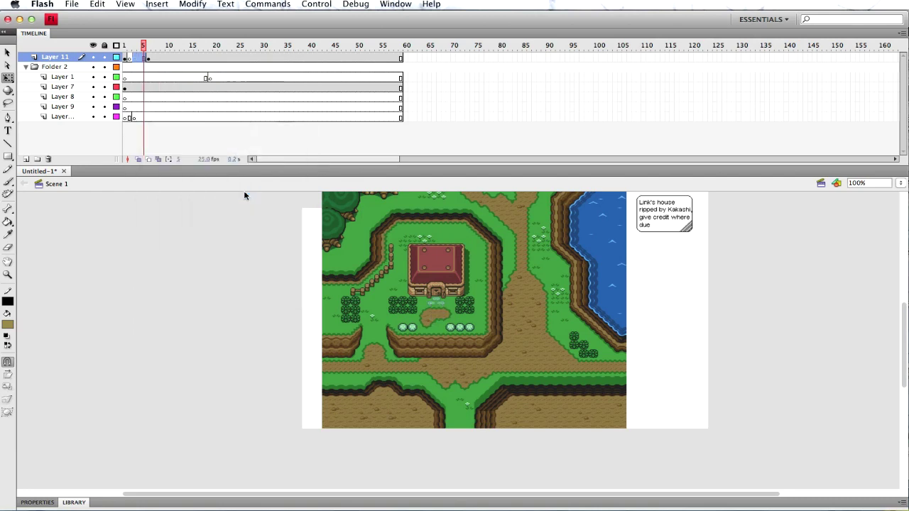
Create a new Graphic symbol named "link walk side" in the library root
{"action": "left_click", "coordinate": [156, 5]}
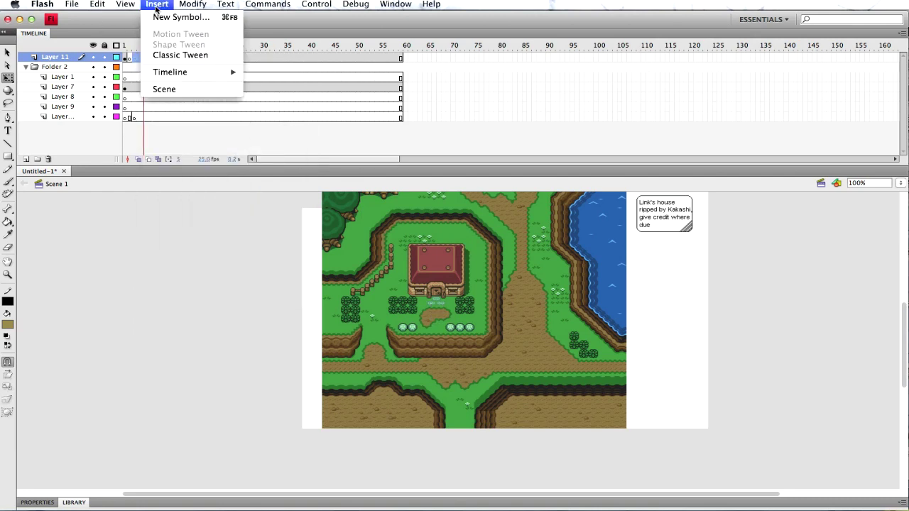
{"action": "left_click", "coordinate": [162, 18]}
{"action": "left_click_drag", "start_coordinate": [544, 165], "coordinate": [326, 106]}
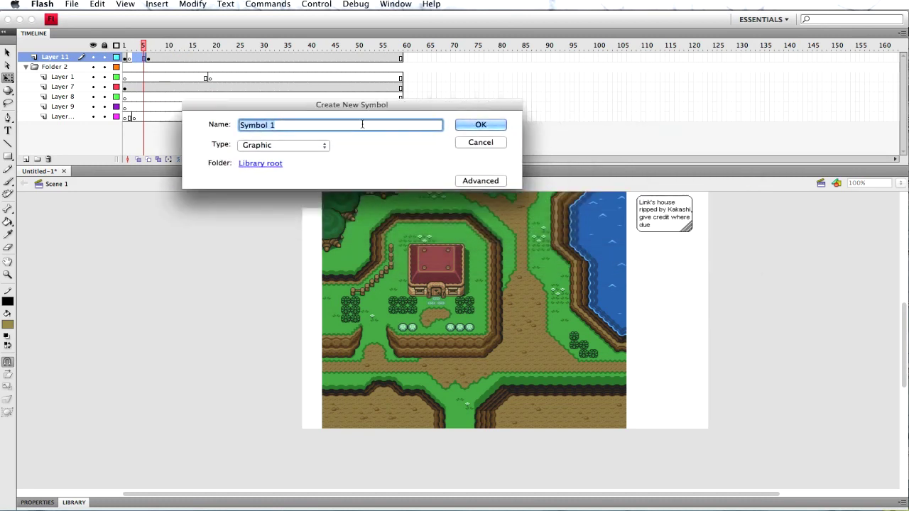
{"action": "type", "text": "link walk "}
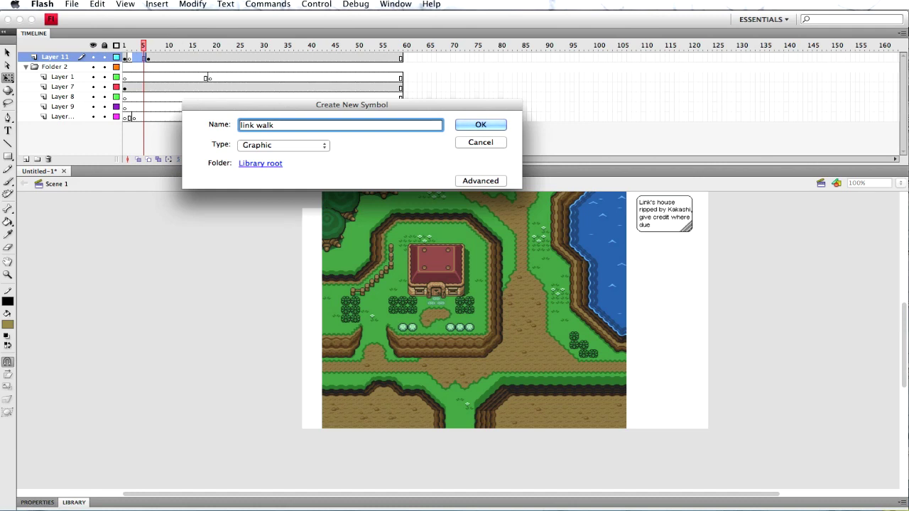
{"action": "type", "text": "side"}
{"action": "left_click", "coordinate": [314, 146]}
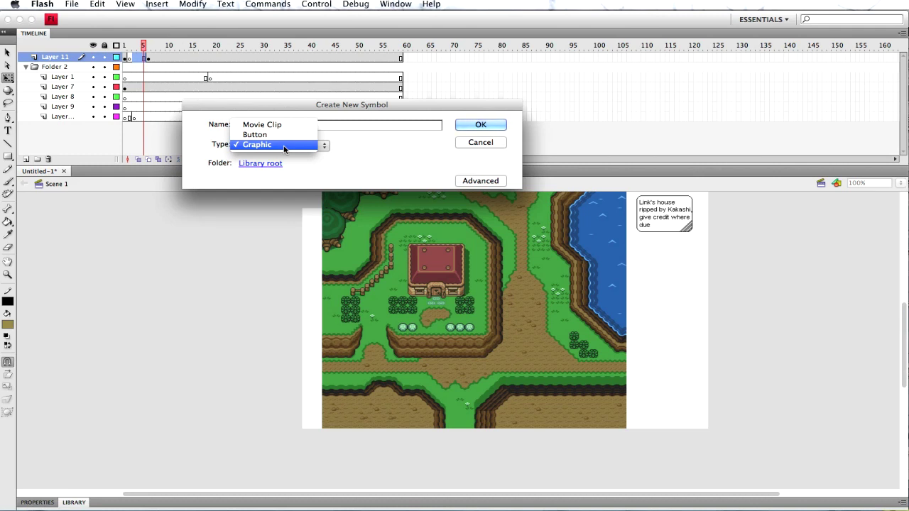
{"action": "left_click", "coordinate": [284, 148]}
{"action": "left_click", "coordinate": [305, 144]}
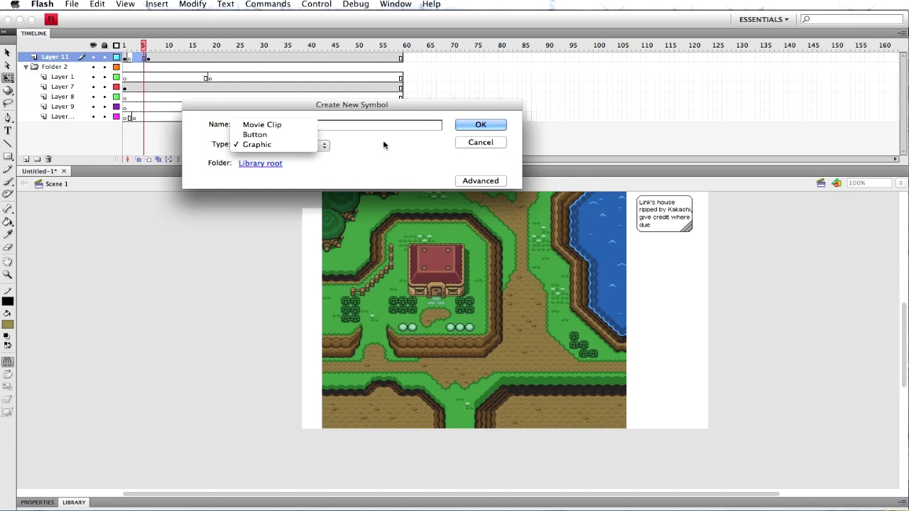
{"action": "left_click", "coordinate": [260, 145]}
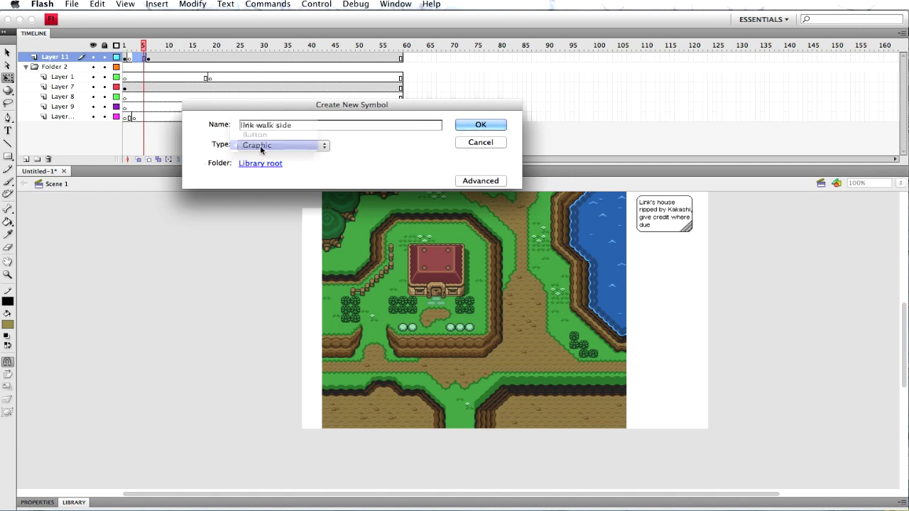
{"action": "left_click", "coordinate": [483, 128]}
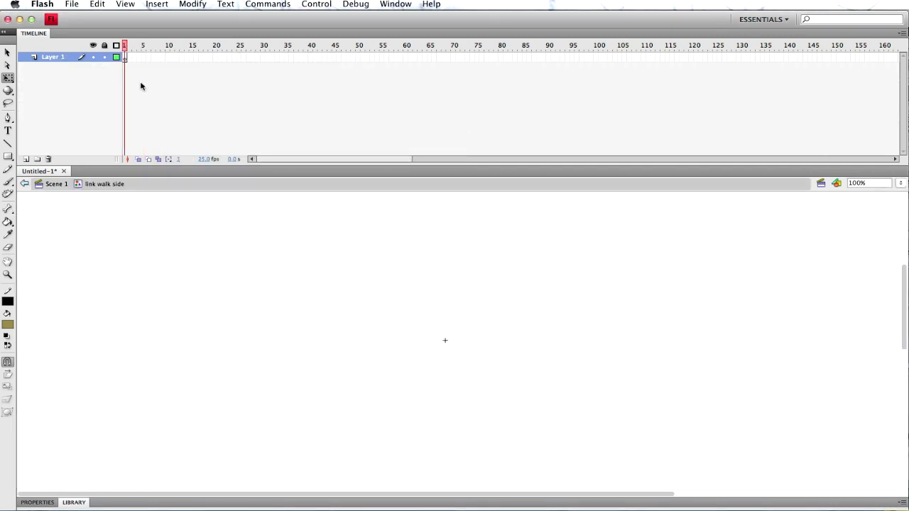
Paste the cut walk frames at frame 1 of the symbol's Layer 1 and view the sprite at 800%
{"action": "left_click", "coordinate": [128, 58]}
{"action": "right_click", "coordinate": [129, 60]}
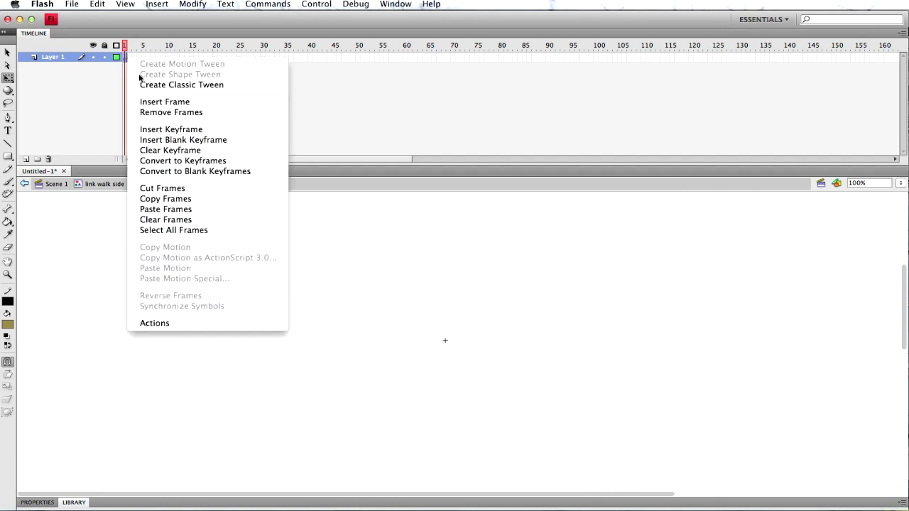
{"action": "left_click", "coordinate": [174, 210]}
{"action": "left_click", "coordinate": [900, 183]}
{"action": "left_click", "coordinate": [892, 207]}
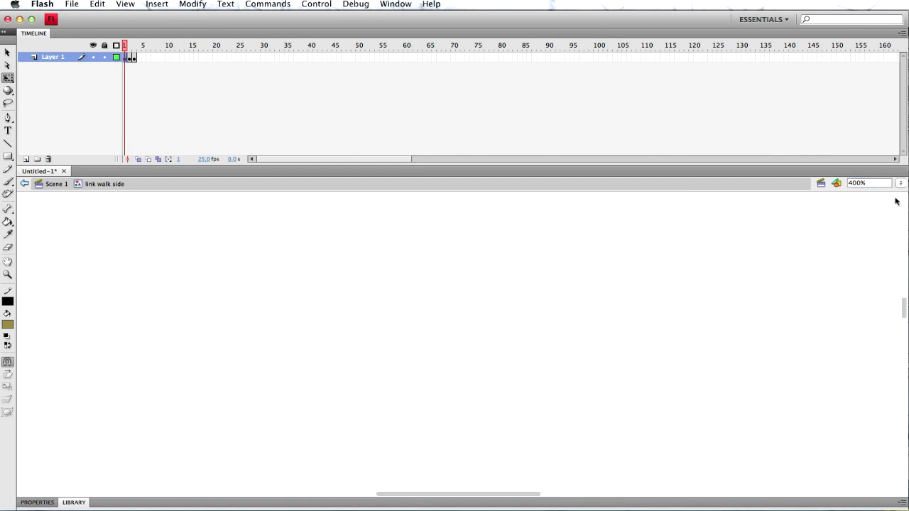
{"action": "key", "text": "super+8"}
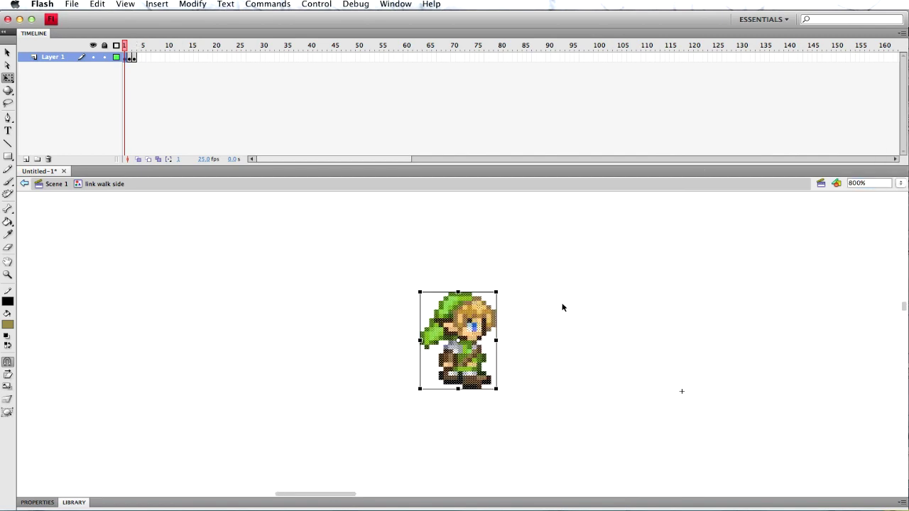
{"action": "left_click", "coordinate": [524, 291]}
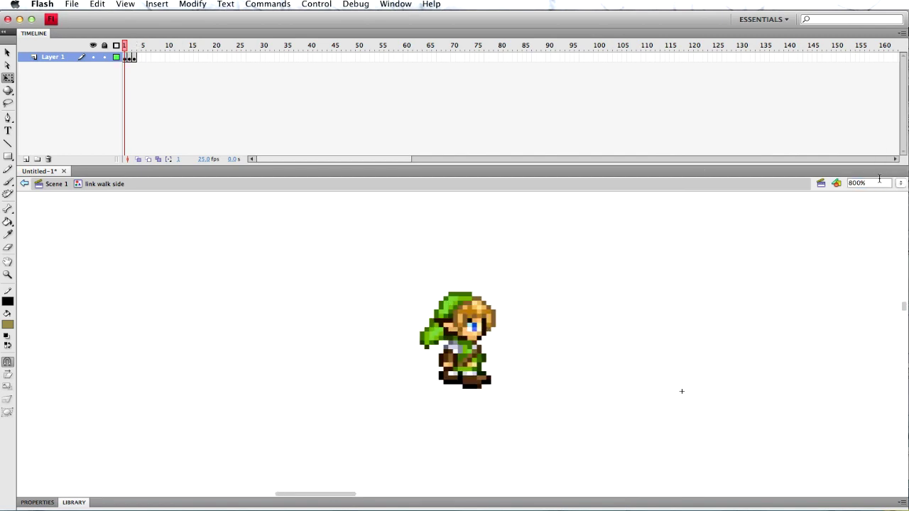
Play the pasted walk frames inside the symbol
{"action": "left_click", "coordinate": [902, 184]}
{"action": "key", "text": "Return"}
{"action": "left_click", "coordinate": [902, 185]}
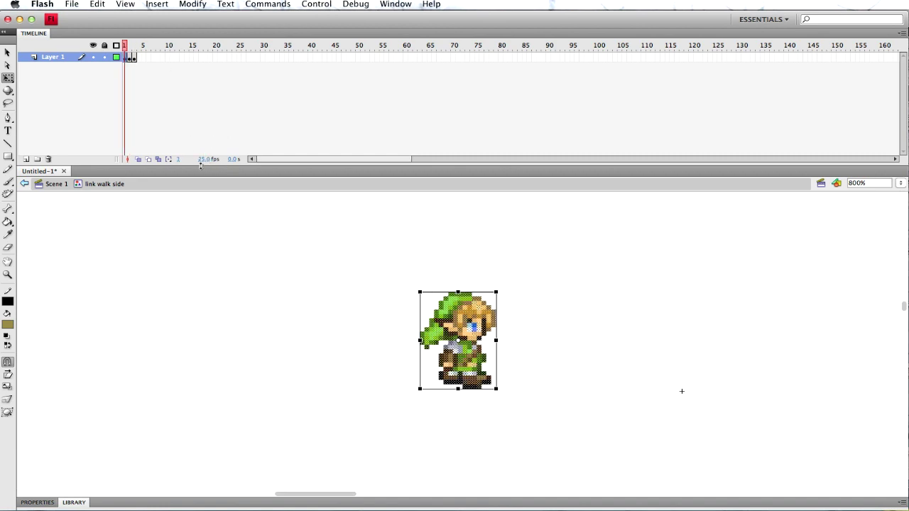
{"action": "left_click", "coordinate": [181, 117]}
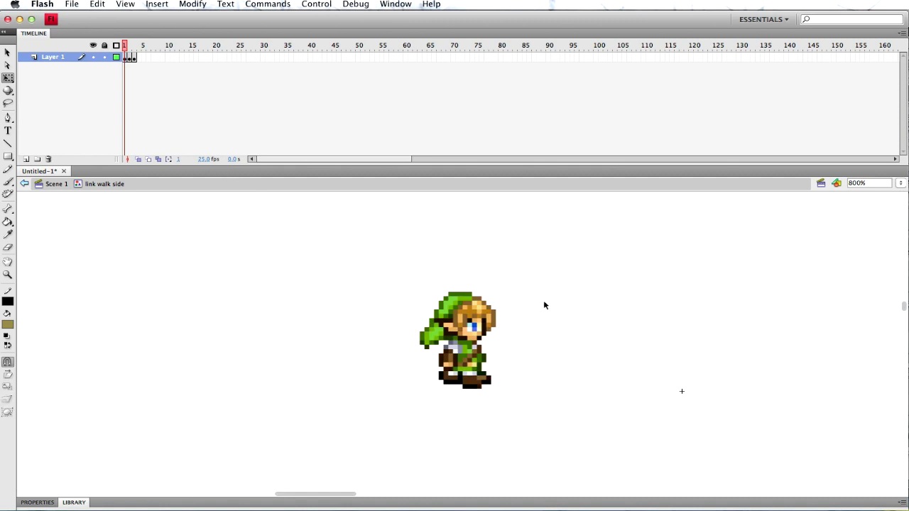
{"action": "key", "text": "Return"}
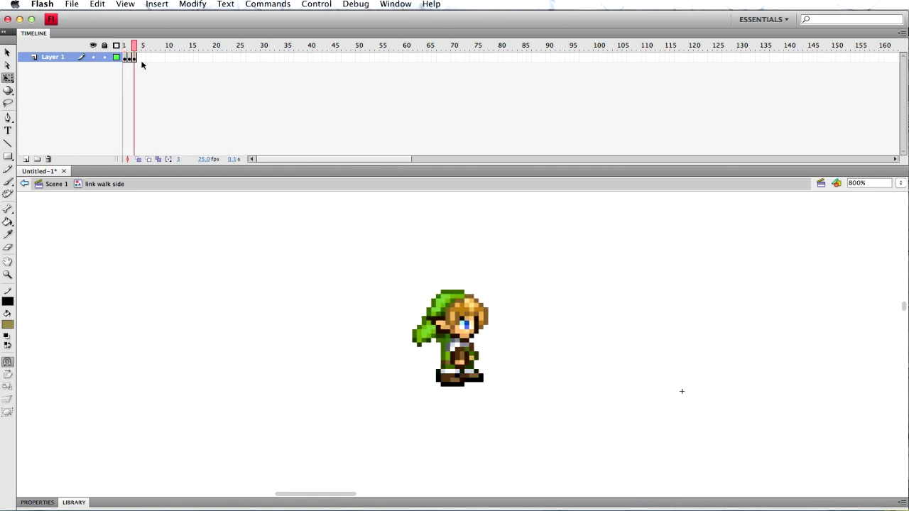
Insert one frame after each of the three keyframes so every walk pose lasts two frames
{"action": "left_click", "coordinate": [137, 61]}
{"action": "right_click", "coordinate": [136, 59]}
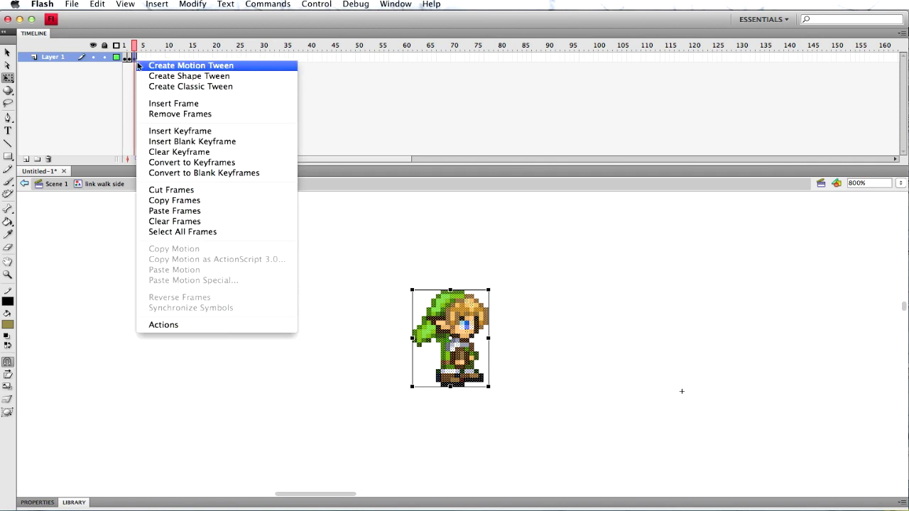
{"action": "left_click", "coordinate": [151, 106]}
{"action": "left_click", "coordinate": [132, 59]}
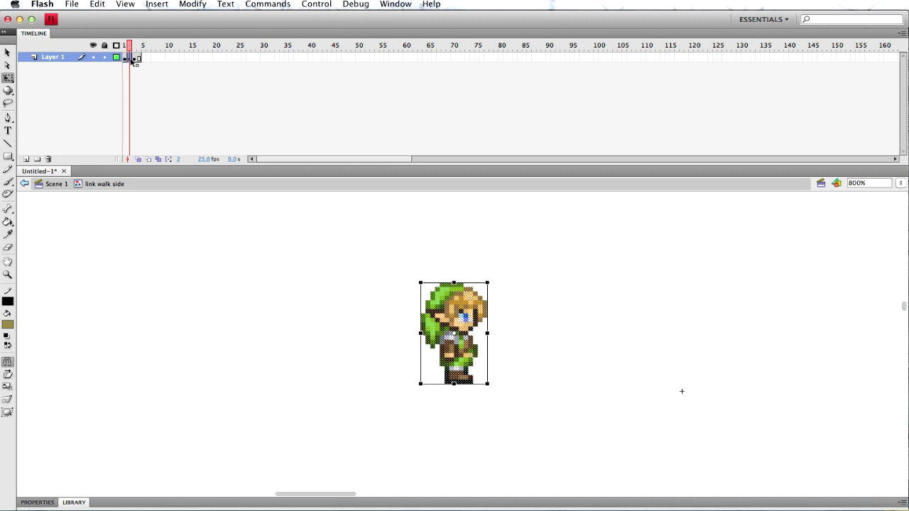
{"action": "right_click", "coordinate": [133, 61]}
{"action": "left_click", "coordinate": [144, 101]}
{"action": "left_click", "coordinate": [124, 60]}
{"action": "right_click", "coordinate": [125, 58]}
{"action": "left_click", "coordinate": [143, 100]}
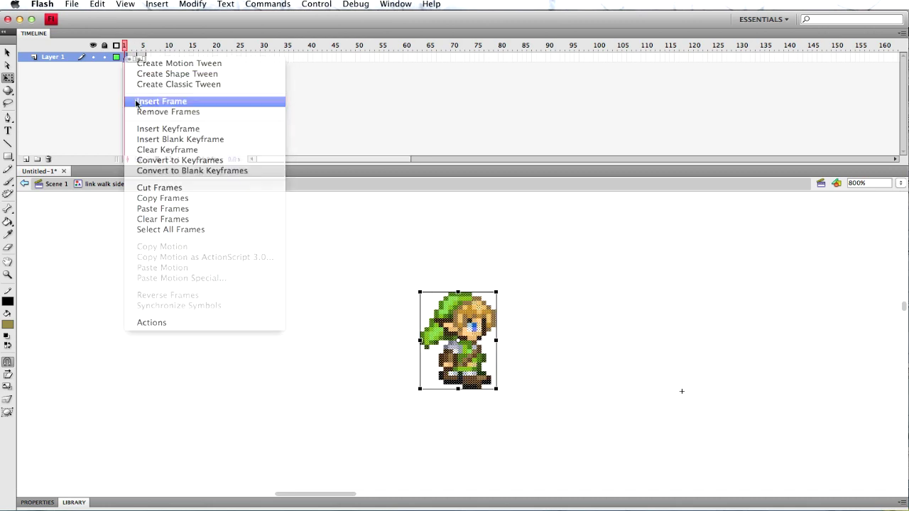
{"action": "left_click", "coordinate": [373, 252]}
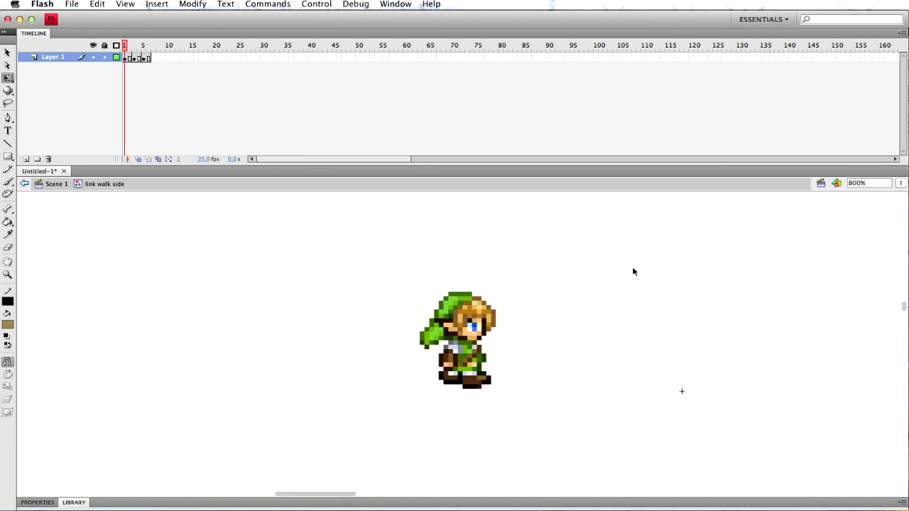
Step through the symbol's timeline to compare the sprite poses up to frame 6
{"action": "left_click", "coordinate": [139, 58]}
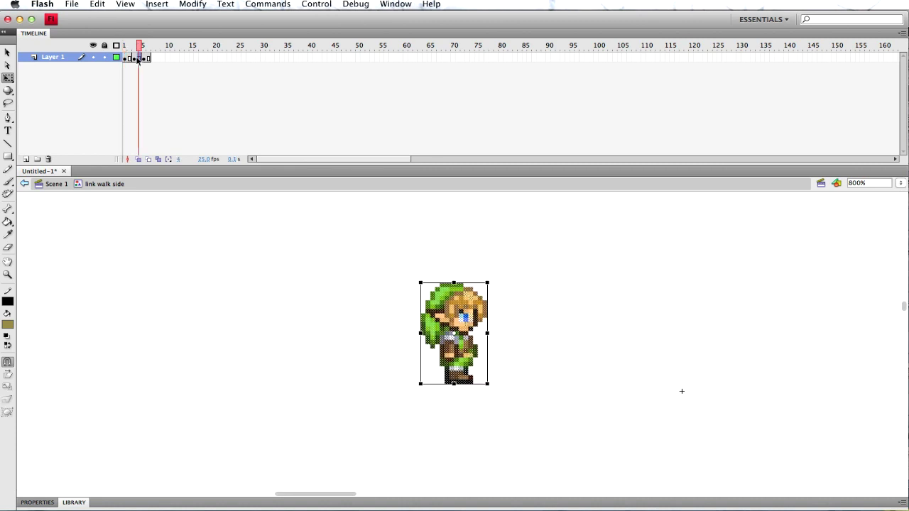
{"action": "left_click", "coordinate": [129, 60]}
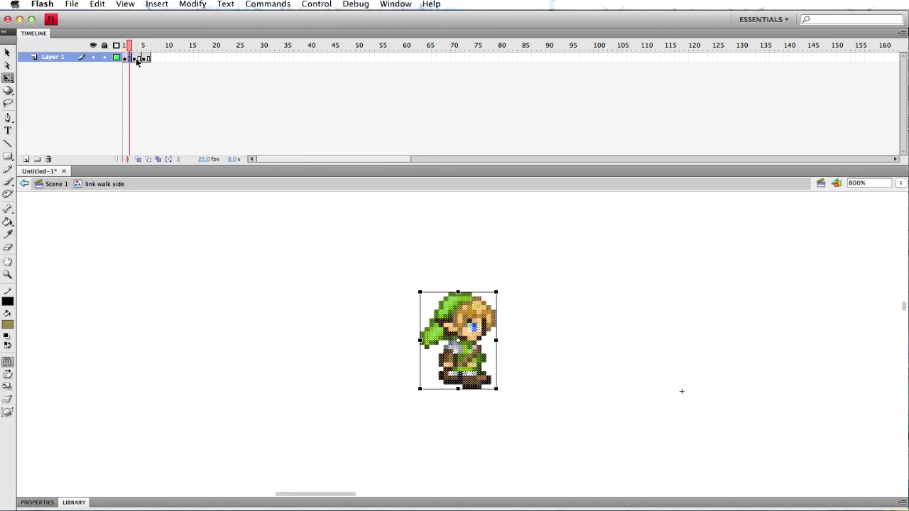
{"action": "left_click", "coordinate": [134, 60]}
{"action": "left_click", "coordinate": [130, 60]}
{"action": "left_click", "coordinate": [140, 61]}
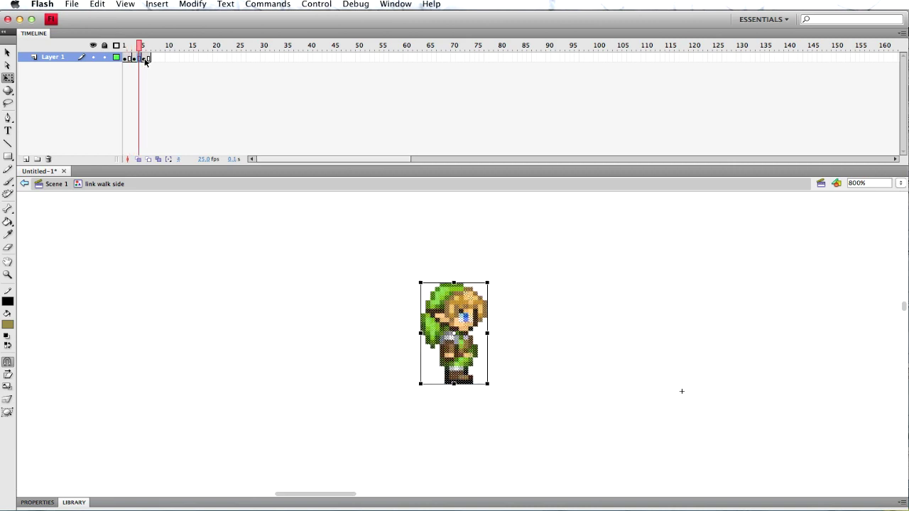
{"action": "left_click", "coordinate": [149, 60]}
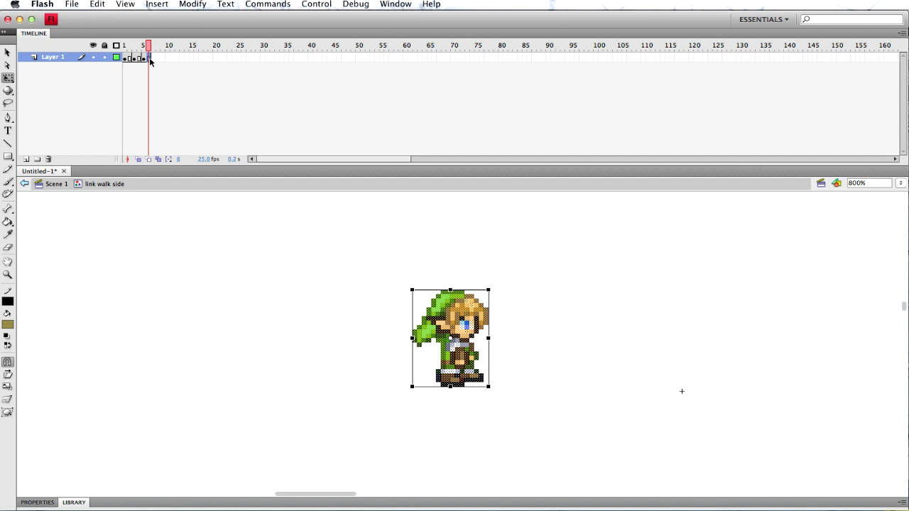
Copy the standing pose from frame 3 to frame 7, extend it by one frame, and play the walk cycle
{"action": "left_click", "coordinate": [137, 61]}
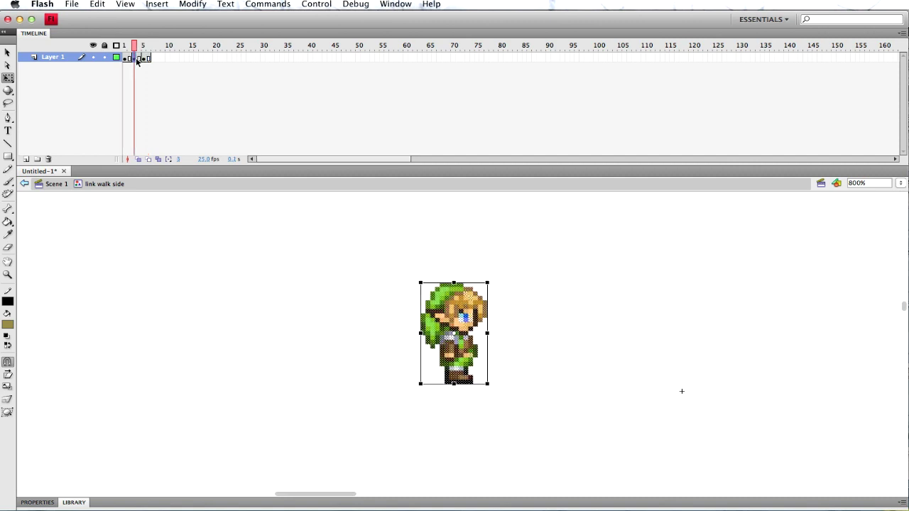
{"action": "right_click", "coordinate": [138, 61]}
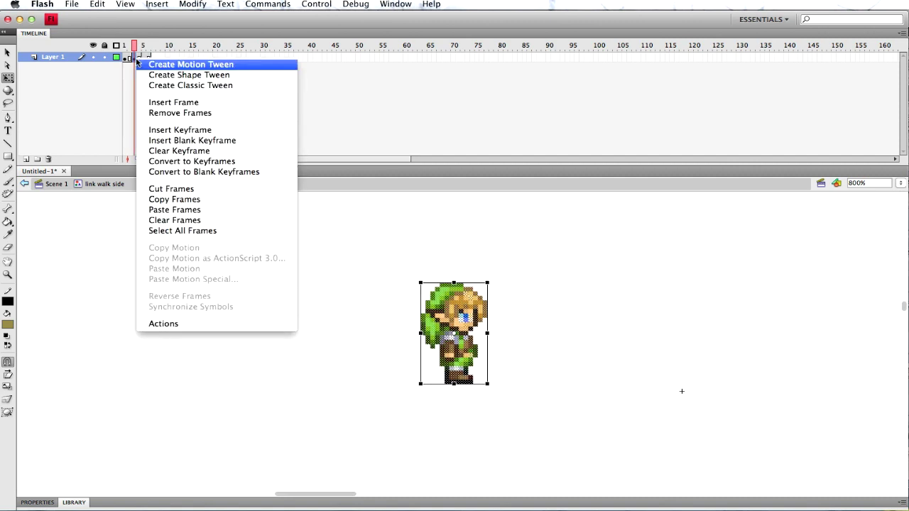
{"action": "left_click", "coordinate": [188, 202]}
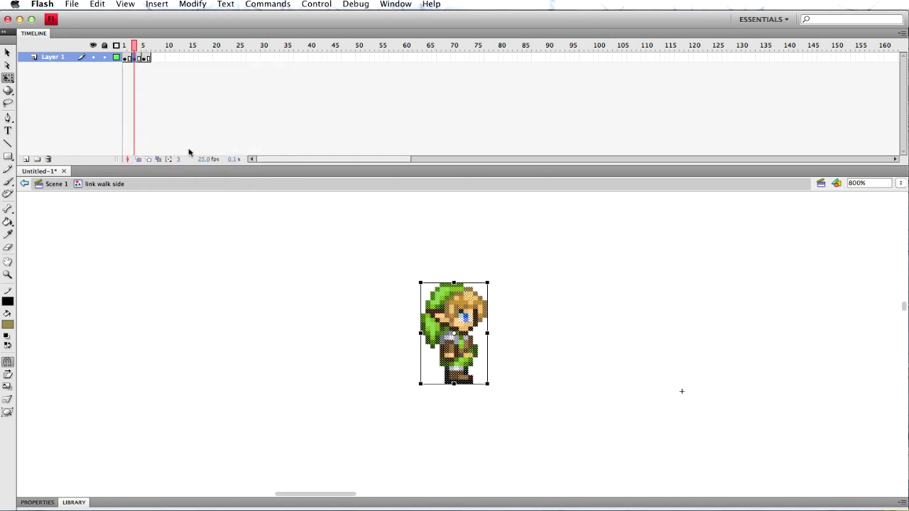
{"action": "left_click", "coordinate": [148, 59]}
{"action": "left_click", "coordinate": [154, 58]}
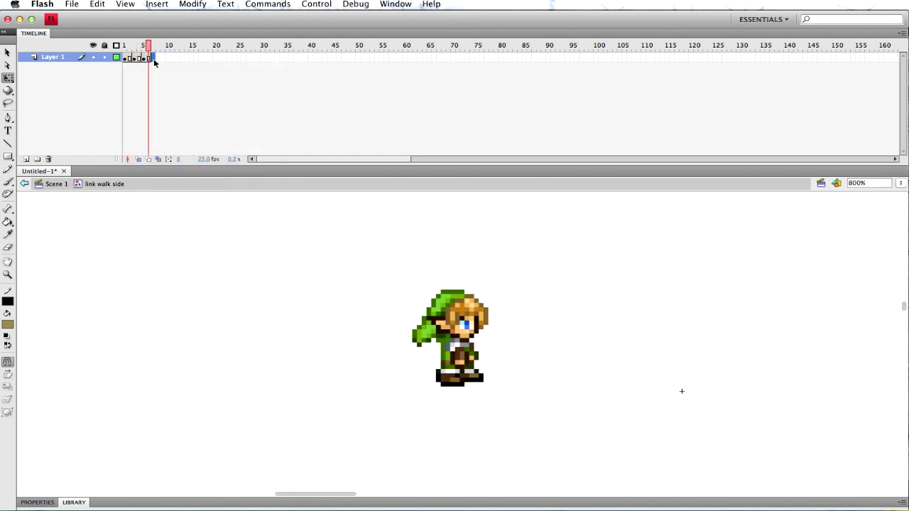
{"action": "right_click", "coordinate": [153, 59]}
{"action": "left_click", "coordinate": [206, 212]}
{"action": "right_click", "coordinate": [153, 61]}
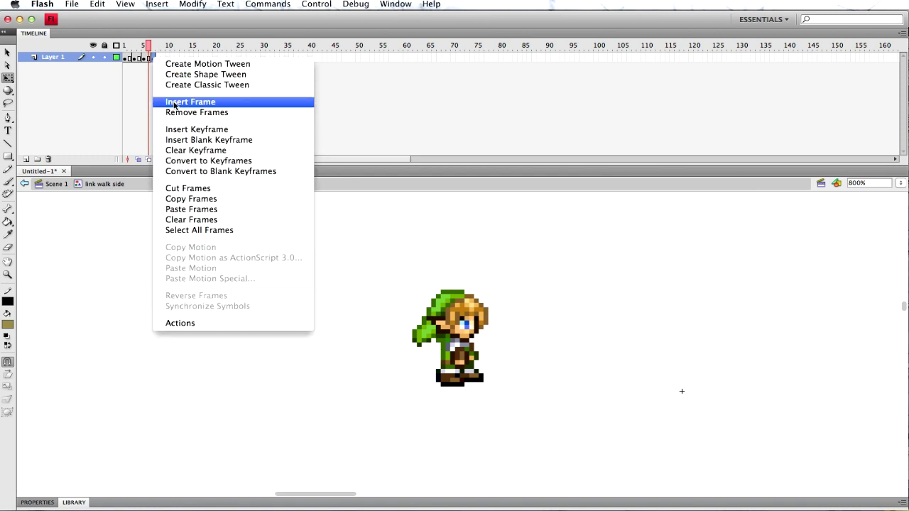
{"action": "left_click", "coordinate": [177, 98]}
{"action": "left_click", "coordinate": [131, 58]}
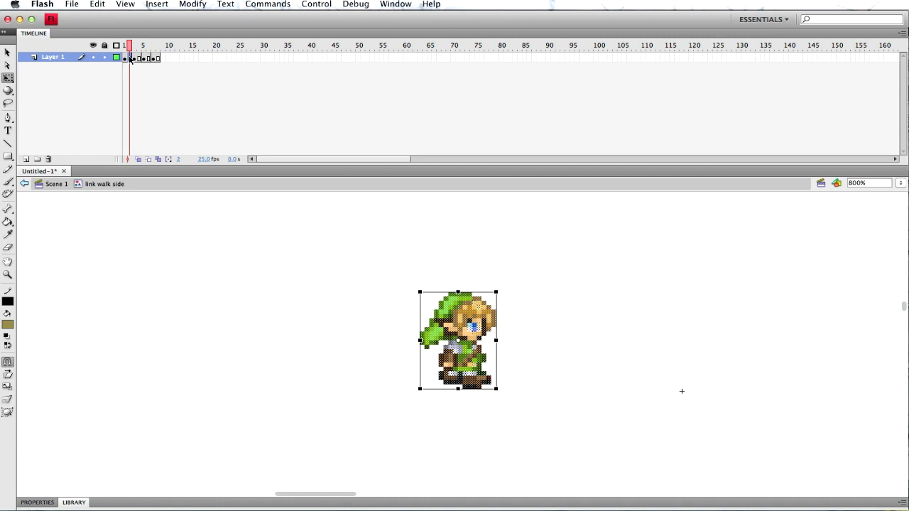
{"action": "key", "text": "Return"}
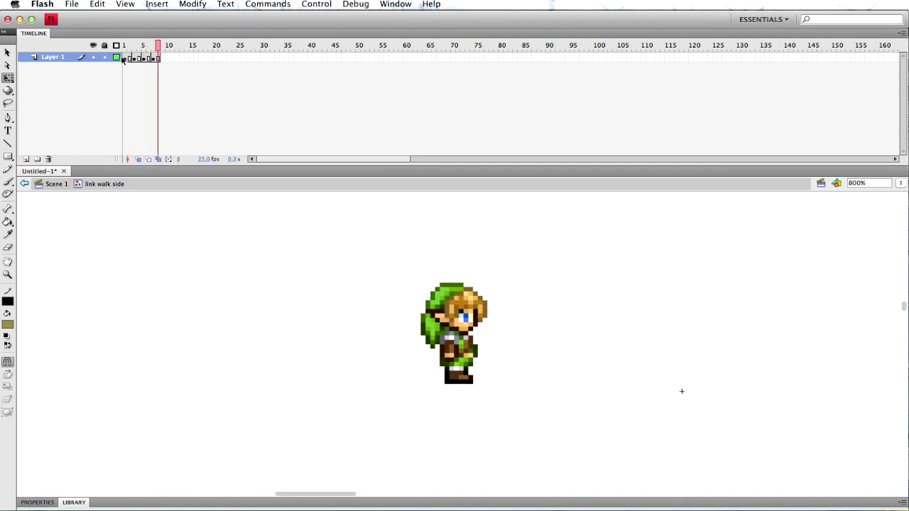
Align the frame 1 walk pose slightly lower using onion skinning, compare it at frame 6, and play the cycle without onion skinning
{"action": "left_click", "coordinate": [126, 59]}
{"action": "left_click", "coordinate": [137, 159]}
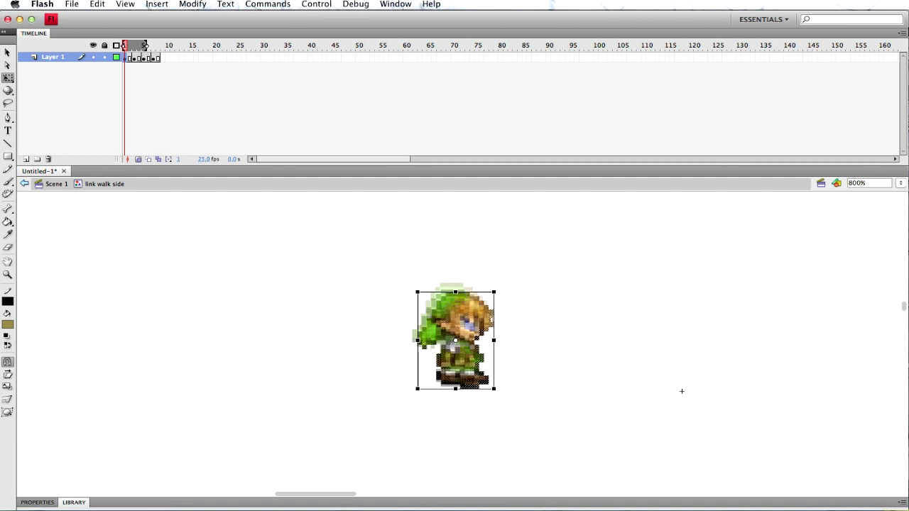
{"action": "left_click_drag", "start_coordinate": [492, 321], "coordinate": [489, 323]}
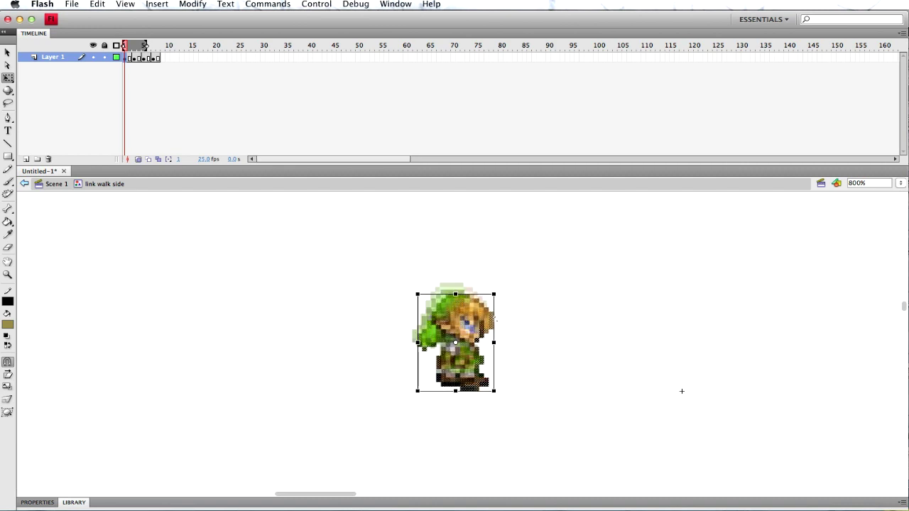
{"action": "left_click", "coordinate": [148, 57]}
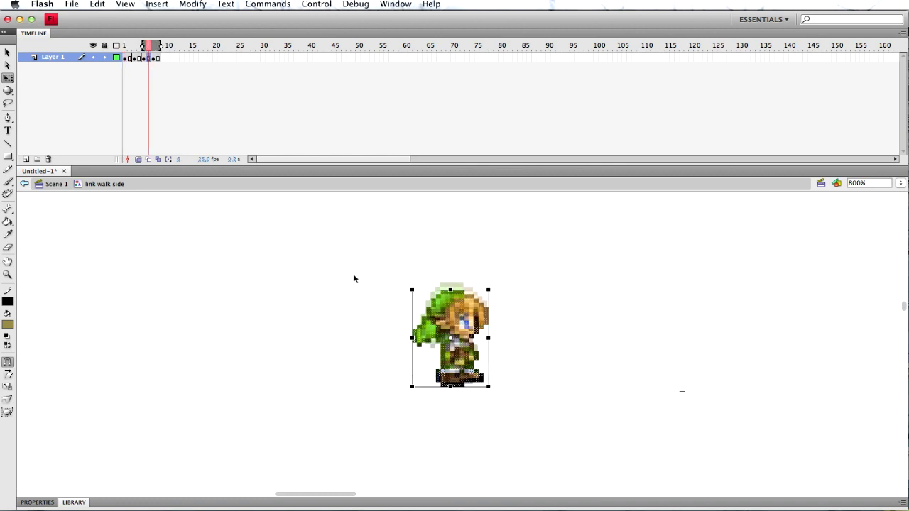
{"action": "left_click", "coordinate": [139, 160]}
{"action": "key", "text": "Return"}
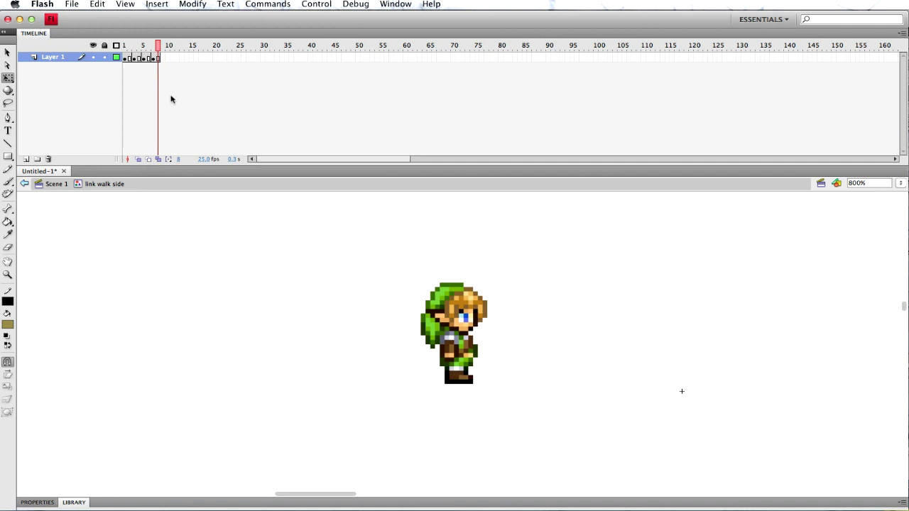
Insert two more frames after each of the four keyframes so every pose lasts four frames, and play the walk cycle
{"action": "left_click", "coordinate": [125, 59]}
{"action": "right_click", "coordinate": [126, 59]}
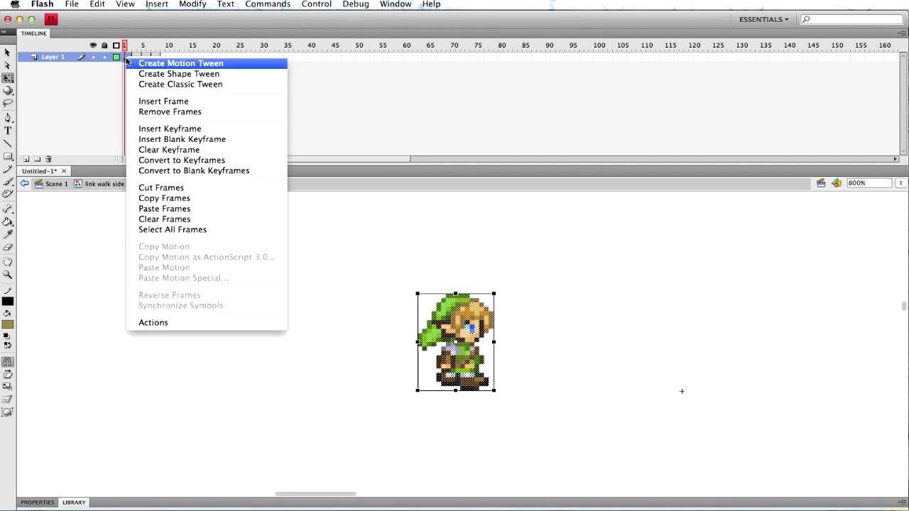
{"action": "left_click", "coordinate": [142, 100]}
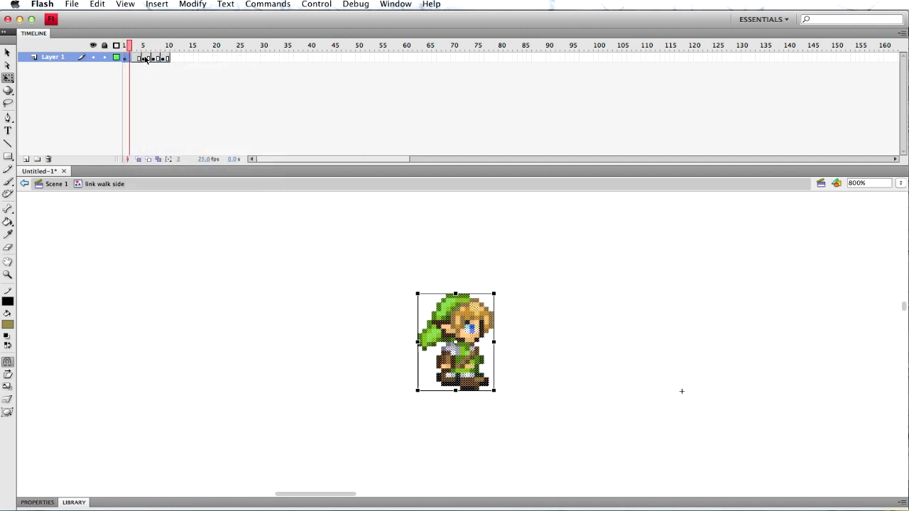
{"action": "left_click", "coordinate": [144, 58]}
{"action": "right_click", "coordinate": [144, 59]}
{"action": "left_click", "coordinate": [177, 100]}
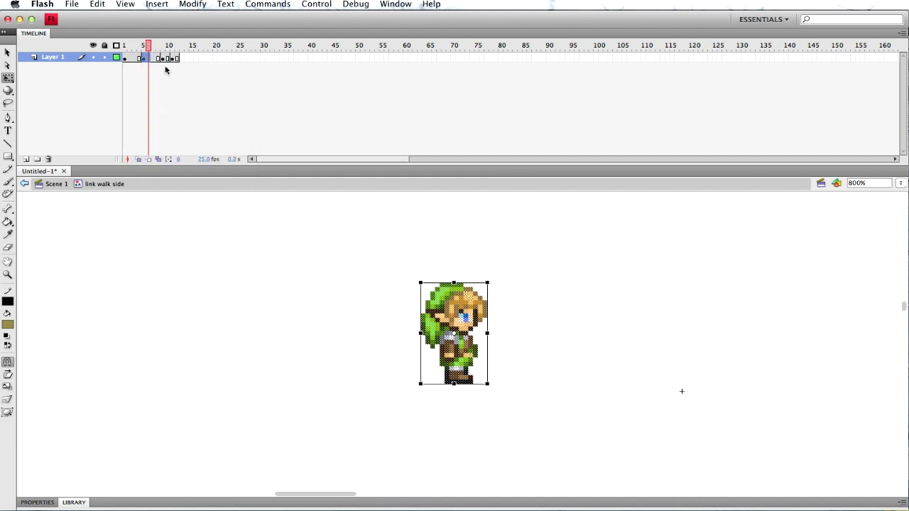
{"action": "left_click", "coordinate": [163, 58]}
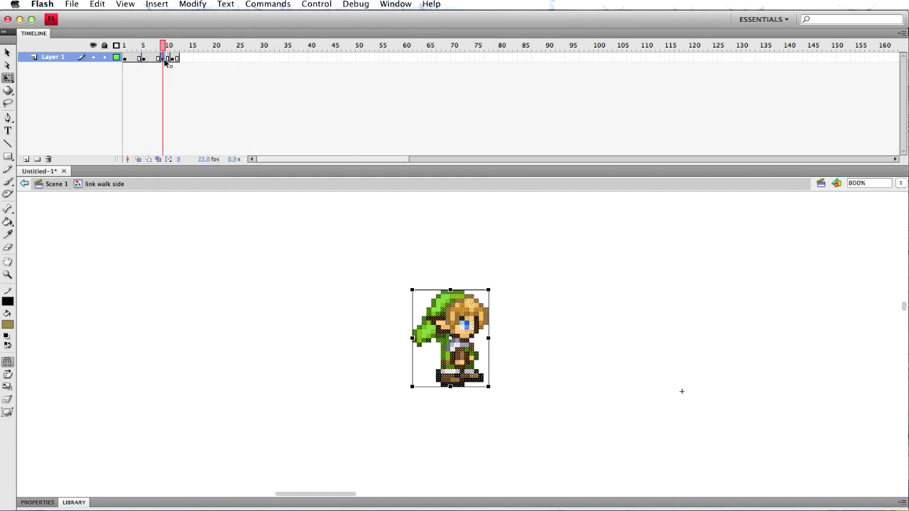
{"action": "right_click", "coordinate": [164, 59]}
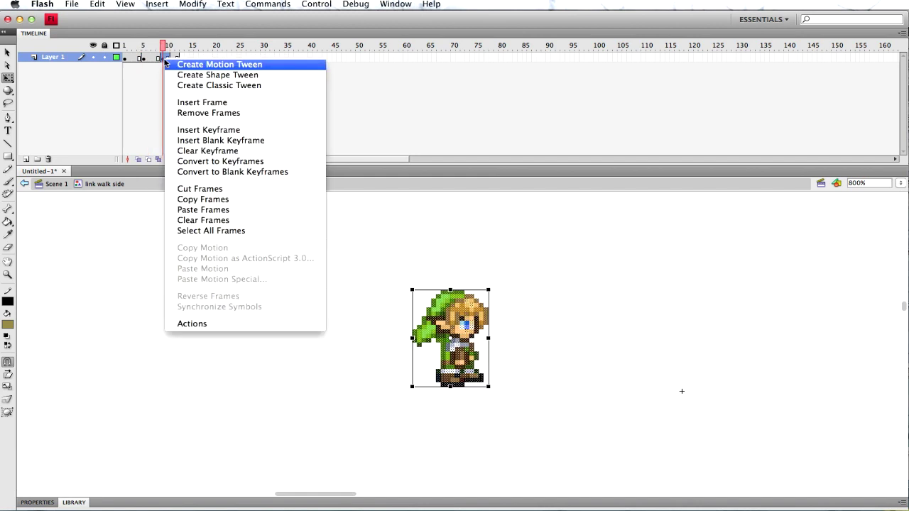
{"action": "left_click", "coordinate": [176, 100]}
{"action": "left_click", "coordinate": [187, 58]}
{"action": "right_click", "coordinate": [187, 59]}
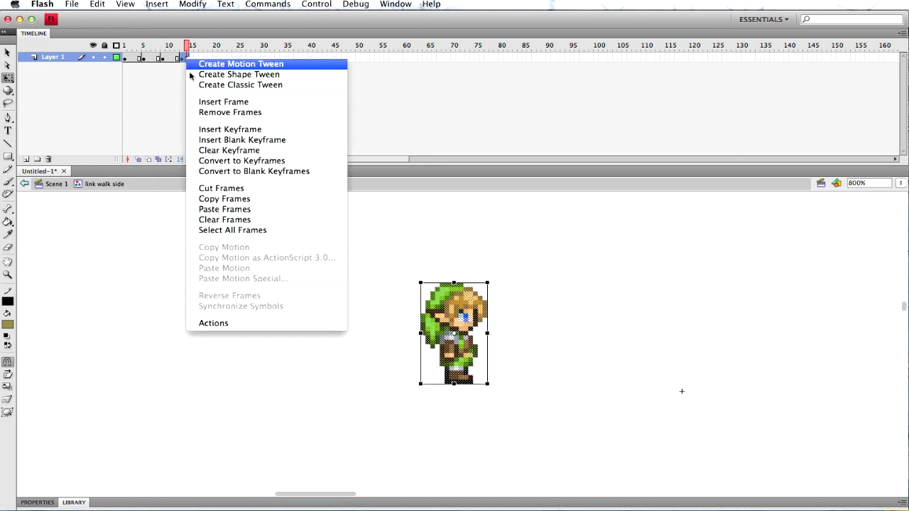
{"action": "left_click", "coordinate": [207, 101]}
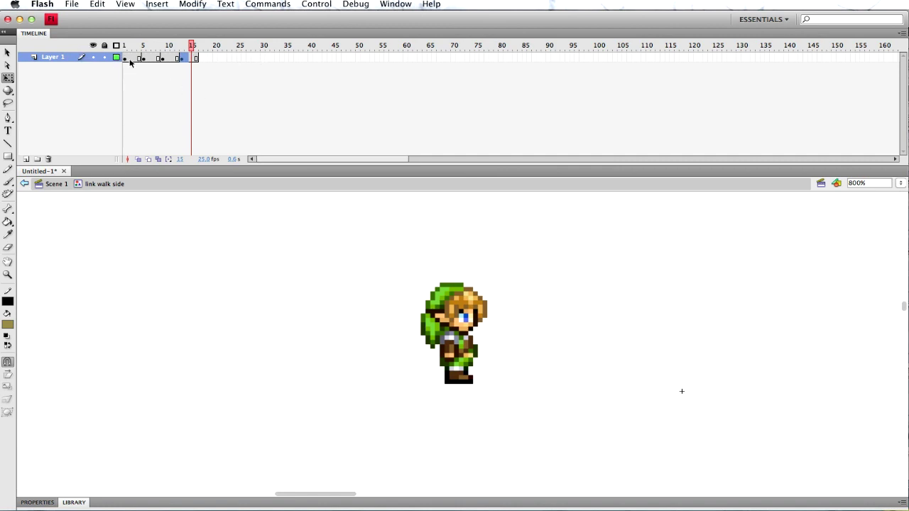
{"action": "key", "text": "Return"}
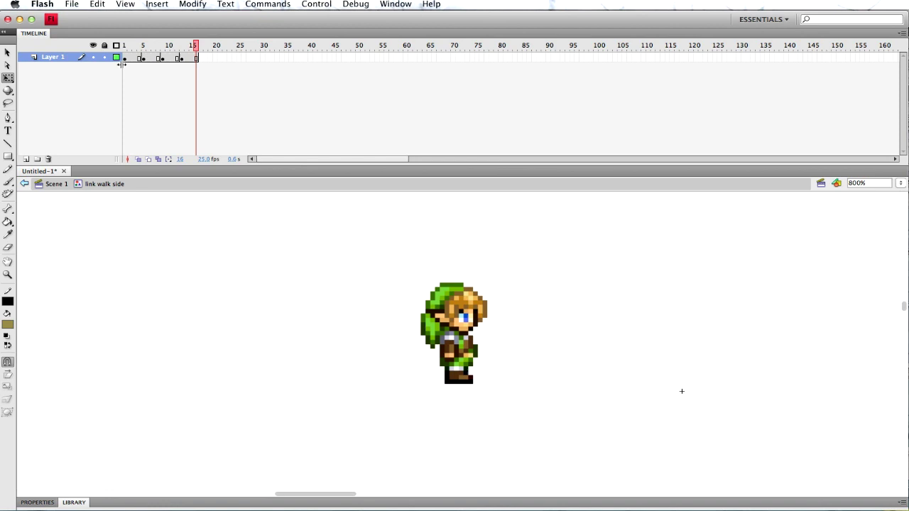
Turn on onion skinning and move the first walk pose at frame 4 over the neighbouring standing pose
{"action": "left_click", "coordinate": [130, 62]}
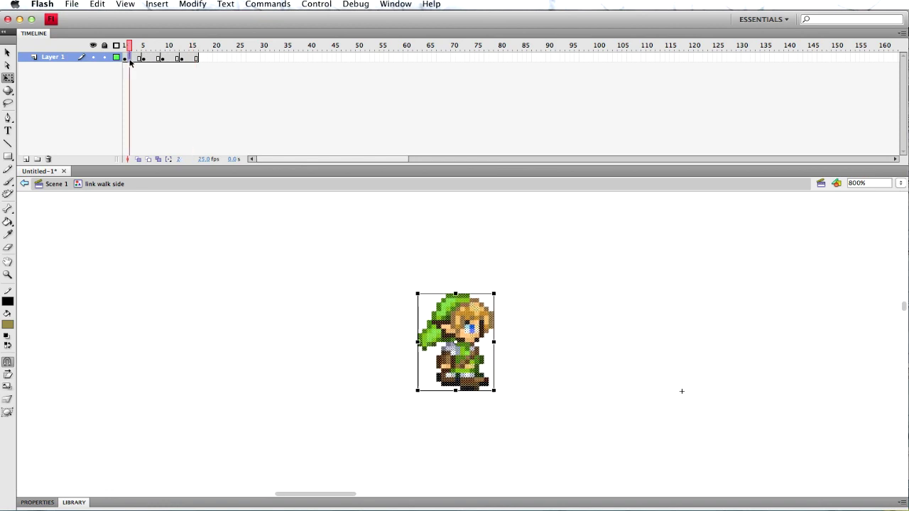
{"action": "left_click", "coordinate": [138, 159]}
{"action": "left_click_drag", "start_coordinate": [126, 47], "coordinate": [139, 46]}
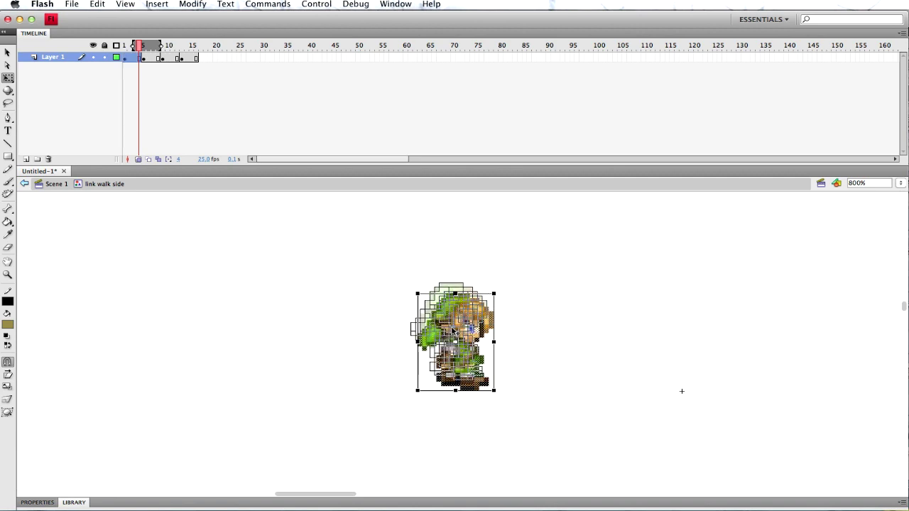
{"action": "left_click_drag", "start_coordinate": [449, 331], "coordinate": [452, 334]}
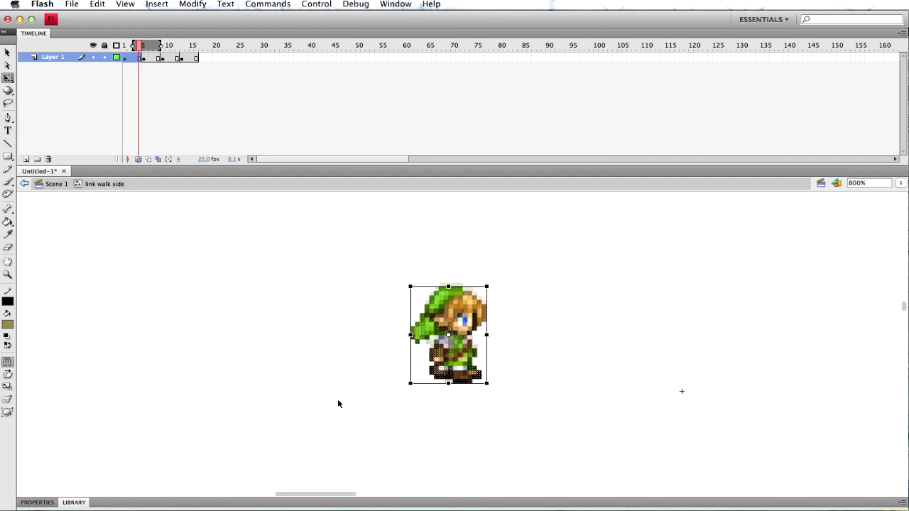
{"action": "left_click", "coordinate": [249, 361]}
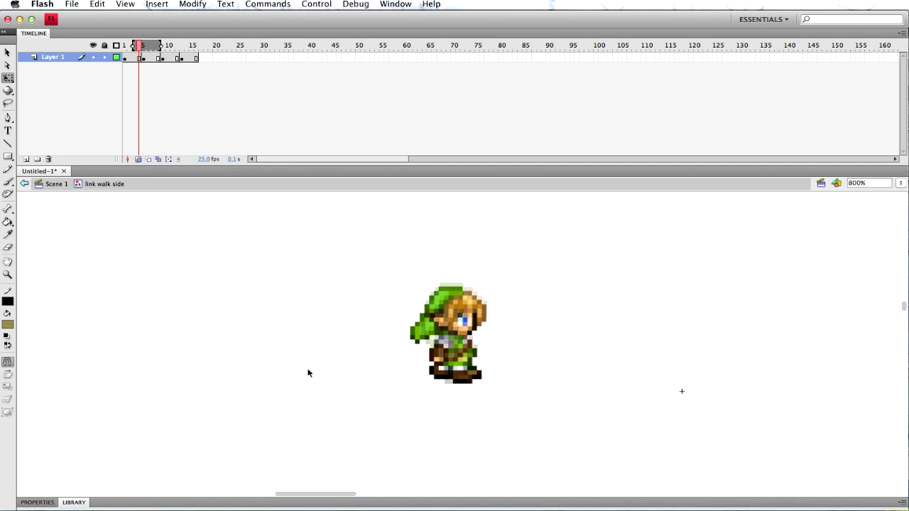
Show the grid on the stage and turn off onion skinning
{"action": "right_click", "coordinate": [299, 311]}
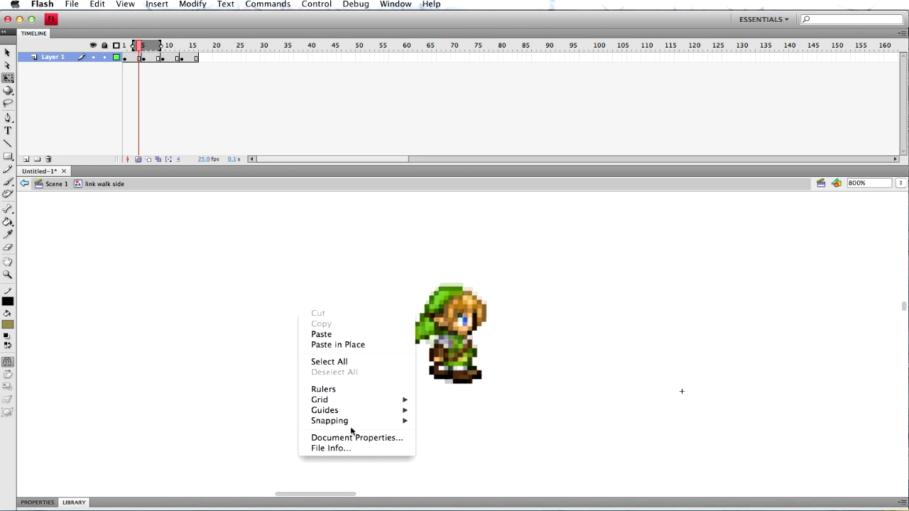
{"action": "mouse_move", "coordinate": [362, 404]}
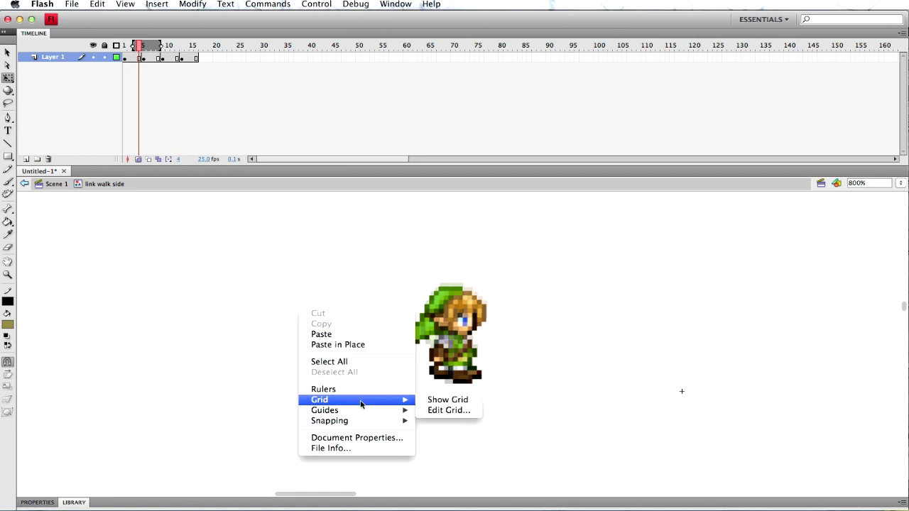
{"action": "left_click", "coordinate": [453, 402]}
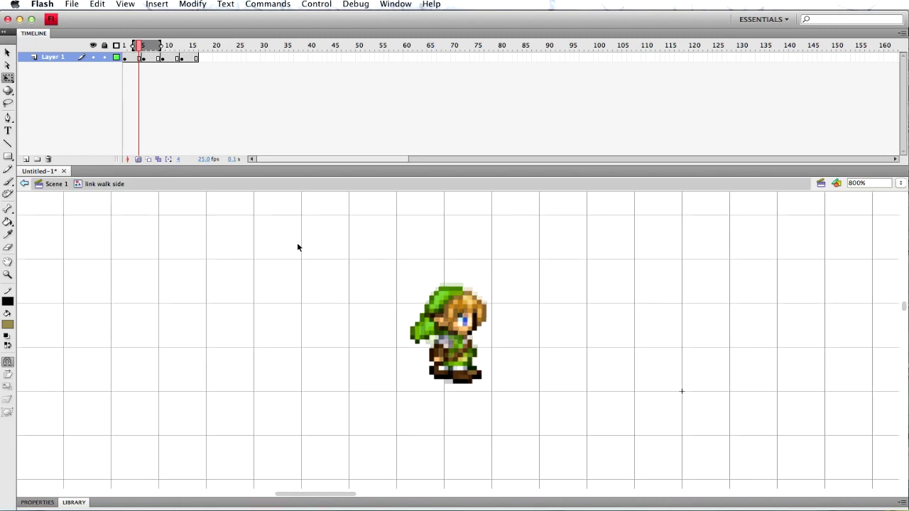
{"action": "left_click", "coordinate": [137, 161]}
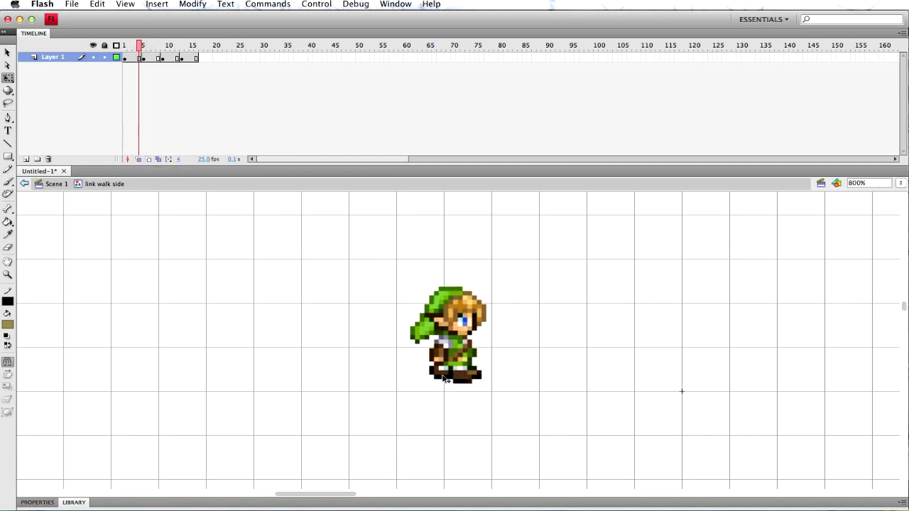
Select the whole first walk pose and nudge it down to the horizontal grid line below its feet
{"action": "left_click_drag", "start_coordinate": [519, 273], "coordinate": [385, 394]}
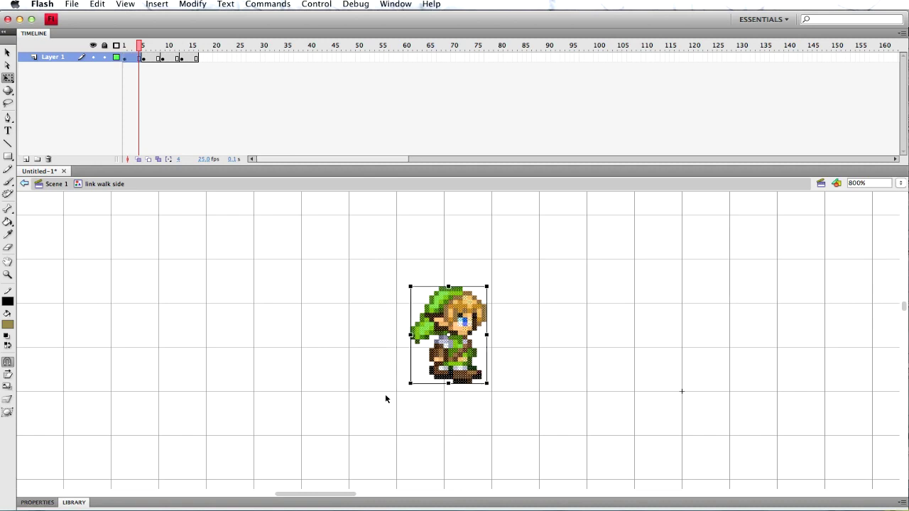
{"action": "key", "text": "Down"}
{"action": "key", "text": "Down"}
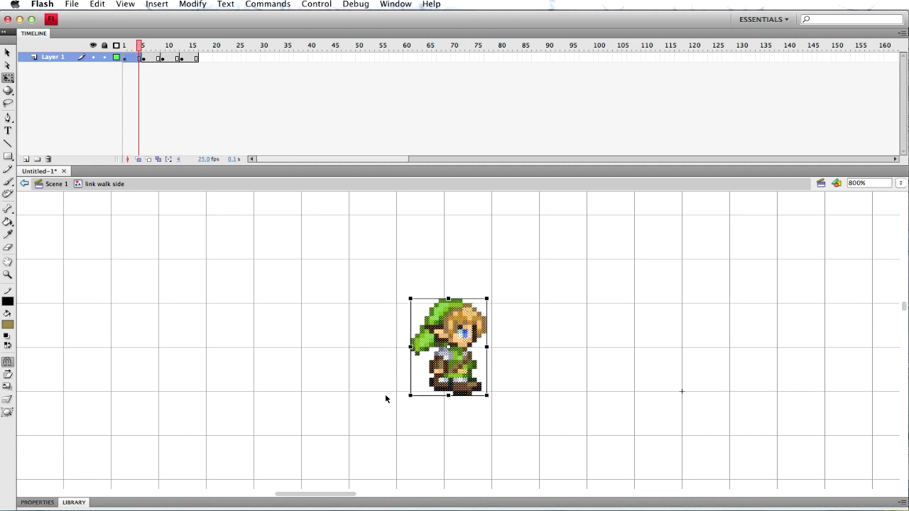
Nudge the standing pose at frame 7 down so its feet rest on the same horizontal grid line
{"action": "left_click", "coordinate": [152, 60]}
{"action": "left_click", "coordinate": [155, 62]}
{"action": "key", "text": "Down"}
{"action": "key", "text": "Down"}
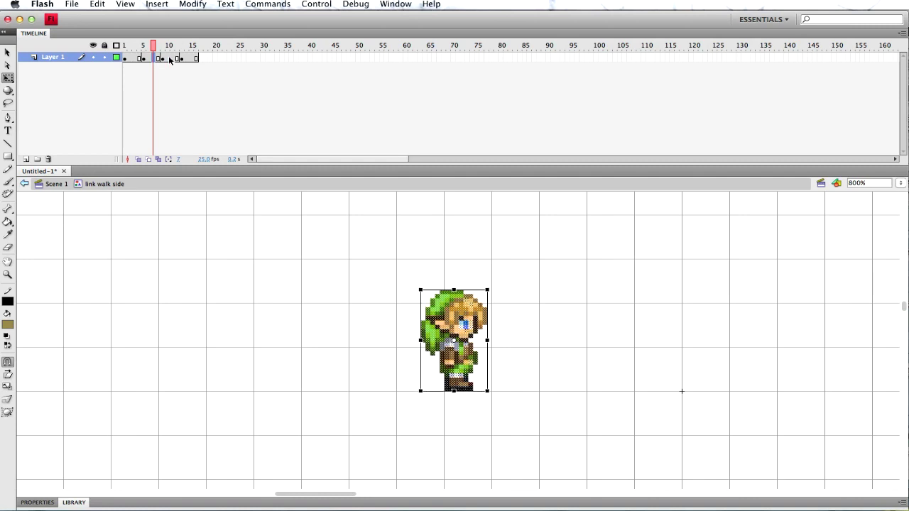
Go to the second walk pose at frame 10 and nudge it down until its feet rest on the grid line
{"action": "key", "text": "period"}
{"action": "key", "text": "period"}
{"action": "key", "text": "period"}
{"action": "key", "text": "Down"}
{"action": "key", "text": "Down"}
{"action": "key", "text": "Down"}
{"action": "key", "text": "Down"}
{"action": "key", "text": "Down"}
{"action": "key", "text": "Down"}
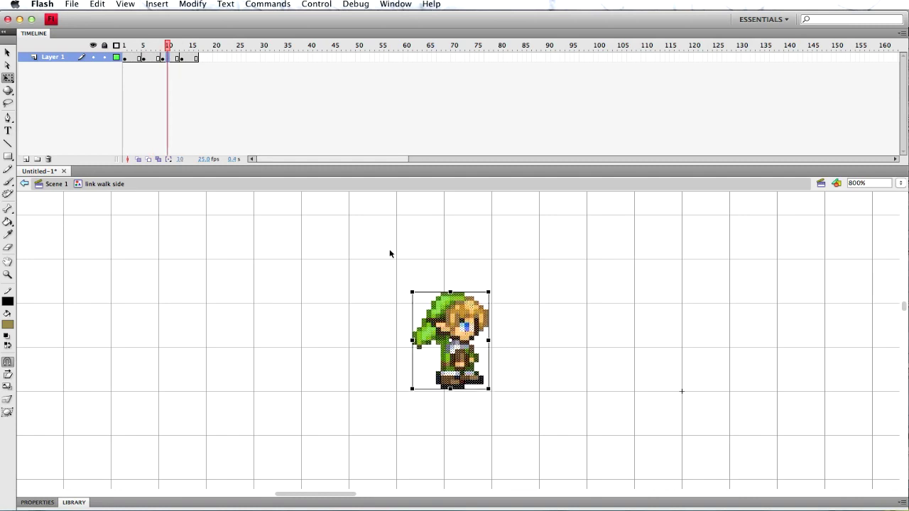
{"action": "key", "text": "Down"}
{"action": "key", "text": "Down"}
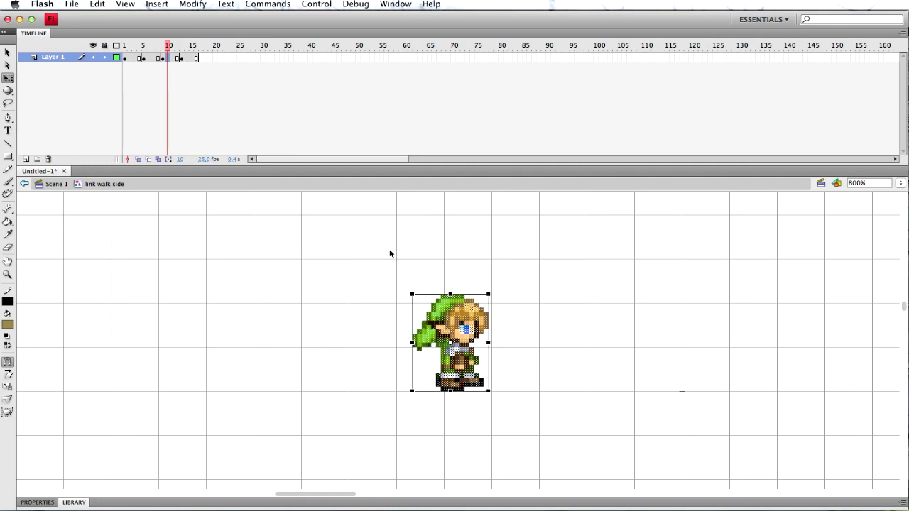
Nudge the last standing pose at frame 13 down onto the grid line and deselect it
{"action": "left_click", "coordinate": [182, 58]}
{"action": "key", "text": "Down"}
{"action": "key", "text": "Down"}
{"action": "key", "text": "Down"}
{"action": "key", "text": "Down"}
{"action": "key", "text": "Down"}
{"action": "key", "text": "Down"}
{"action": "key", "text": "Down"}
{"action": "key", "text": "Down"}
{"action": "key", "text": "Down"}
{"action": "key", "text": "Down"}
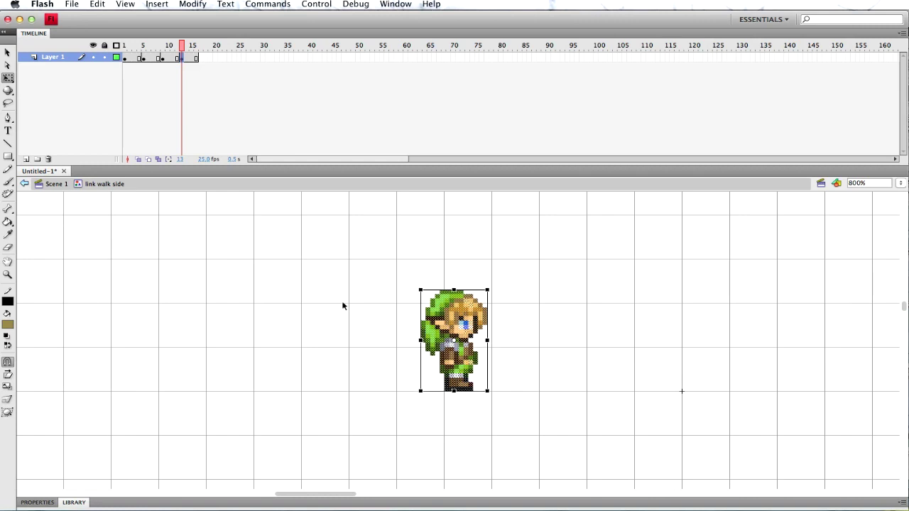
{"action": "left_click", "coordinate": [343, 307]}
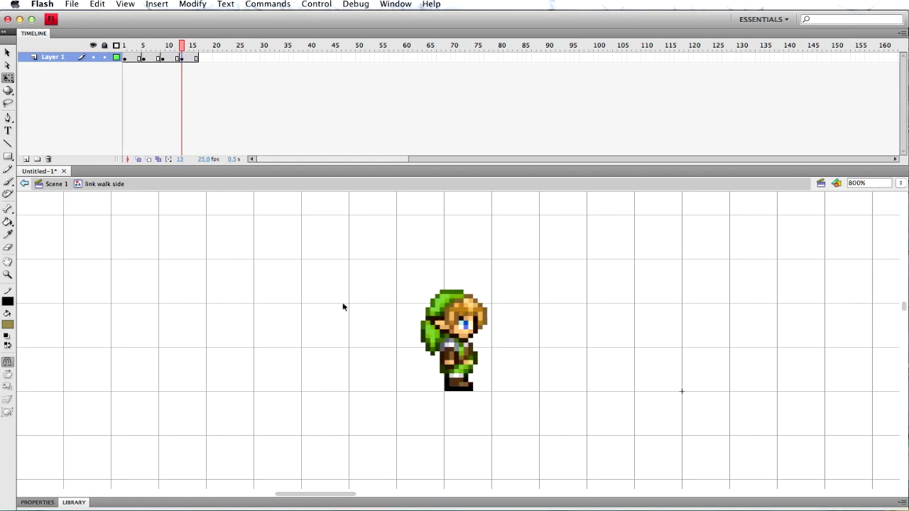
Compare the poses at frames 7 and 3 against the grid line and play the walk cycle
{"action": "left_click", "coordinate": [155, 58]}
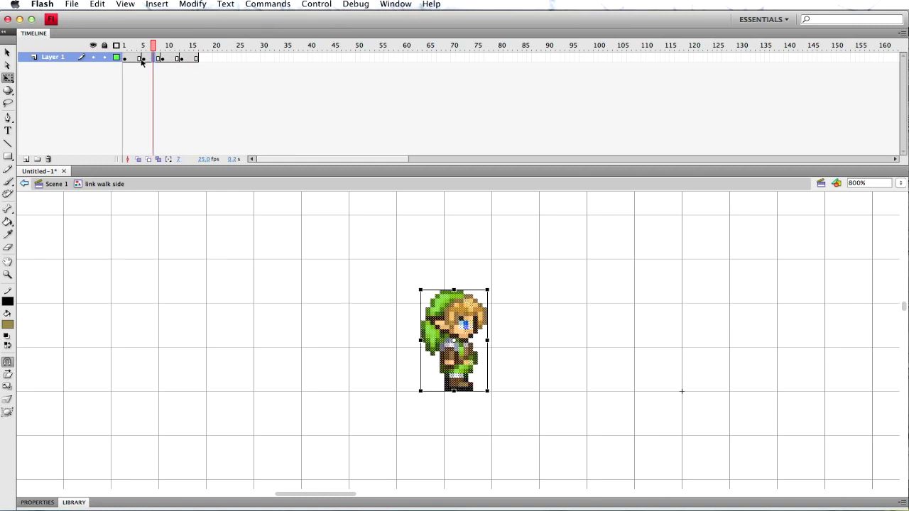
{"action": "left_click", "coordinate": [137, 59]}
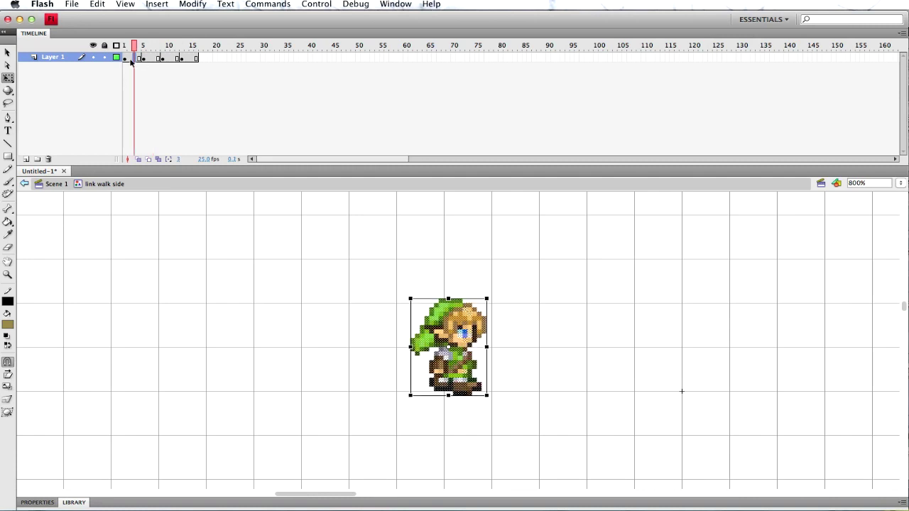
{"action": "key", "text": "Return"}
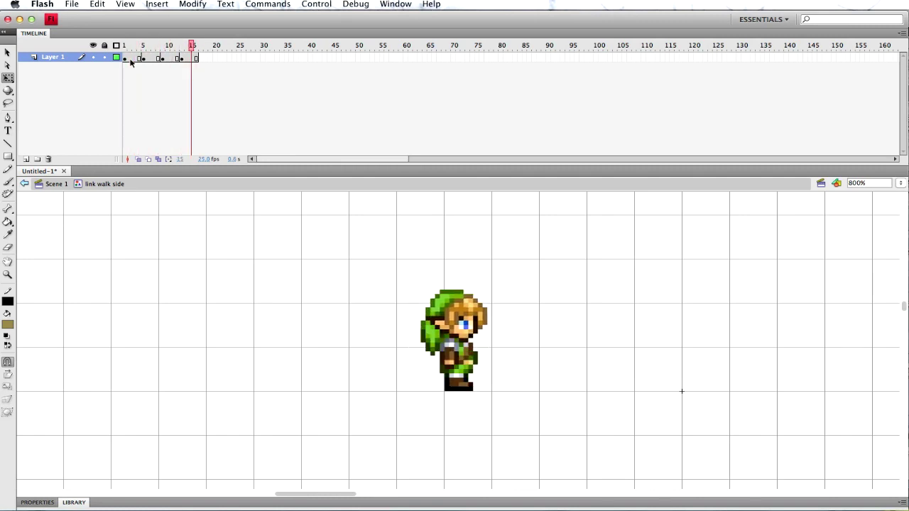
Nudge the first walk pose up so its feet sit on the grid line, and replay the walk cycle several times
{"action": "left_click", "coordinate": [131, 61]}
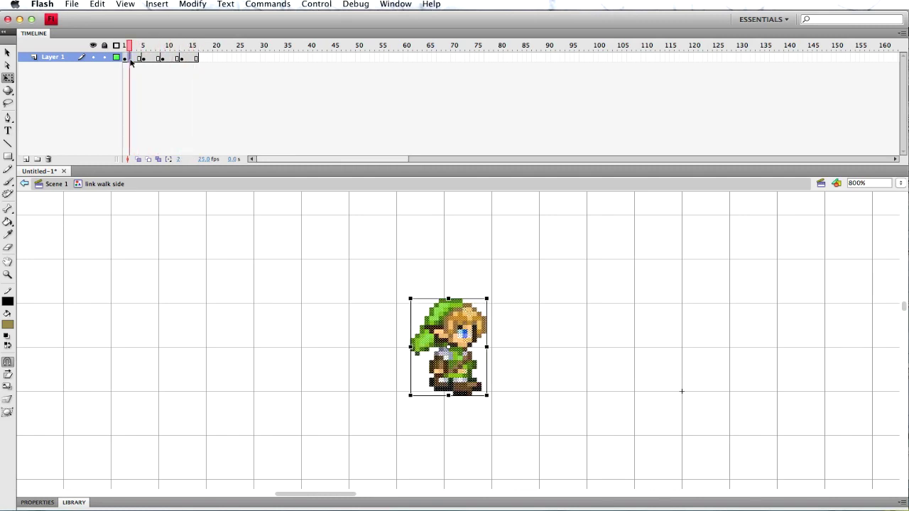
{"action": "key", "text": "Up"}
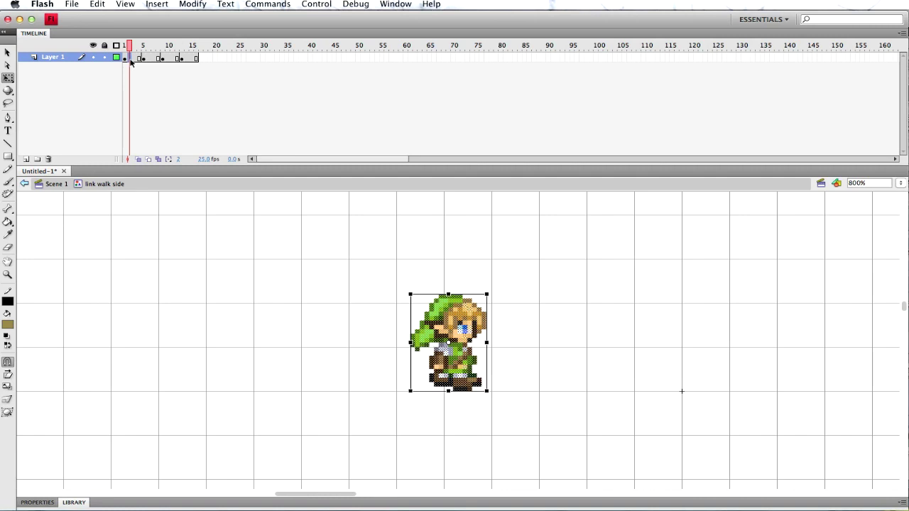
{"action": "key", "text": "Return"}
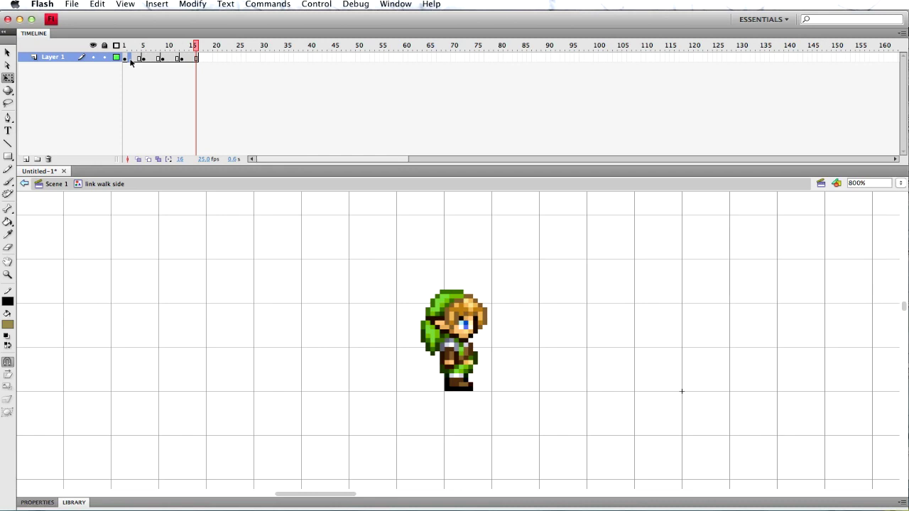
{"action": "key", "text": "Return"}
{"action": "key", "text": "Return"}
{"action": "key", "text": "Return"}
{"action": "key", "text": "Return"}
{"action": "key", "text": "Return"}
{"action": "key", "text": "Return"}
Return to Scene 1, preview the 7620.png and link walk side items in the library and open the walk symbol
{"action": "left_click", "coordinate": [54, 186]}
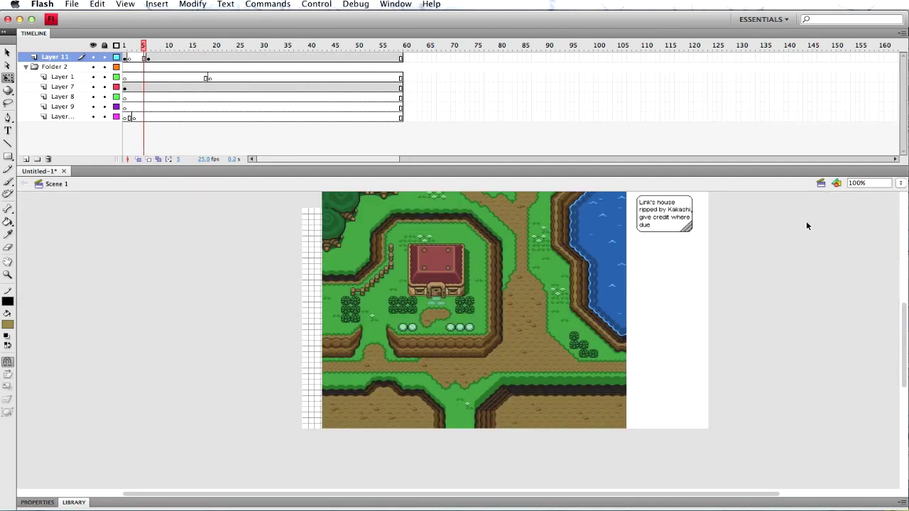
{"action": "left_click", "coordinate": [75, 503]}
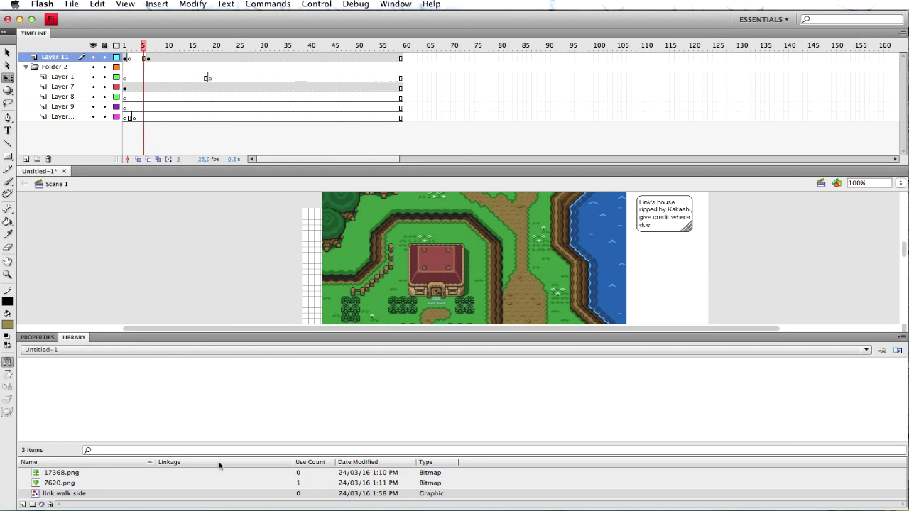
{"action": "left_click", "coordinate": [66, 486]}
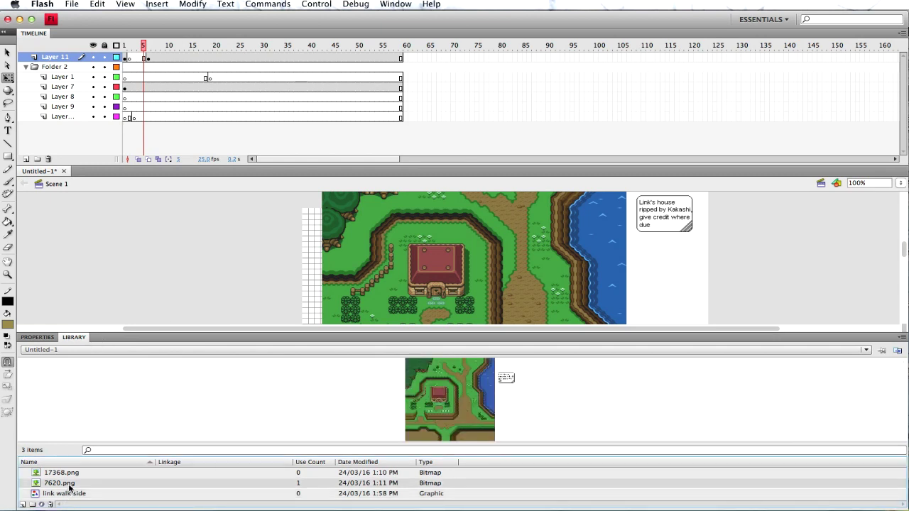
{"action": "left_click", "coordinate": [66, 490], "text": "super"}
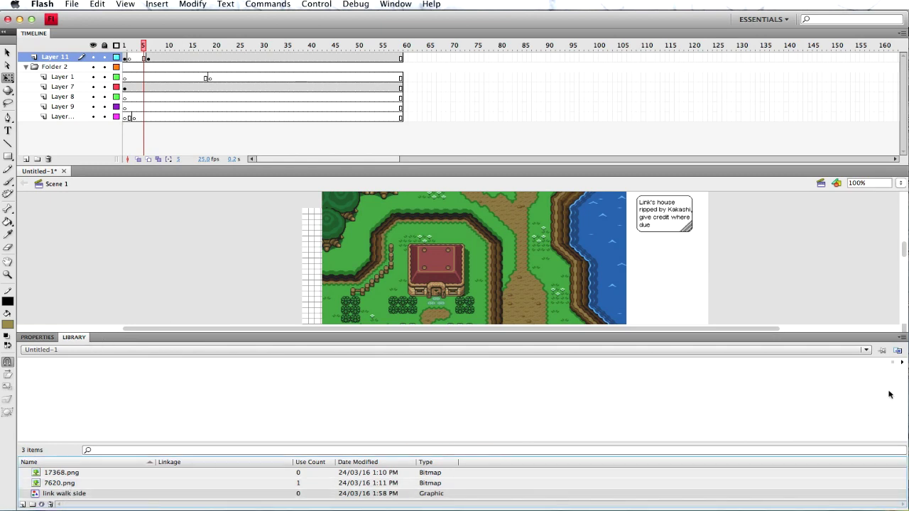
{"action": "double_click", "coordinate": [35, 495]}
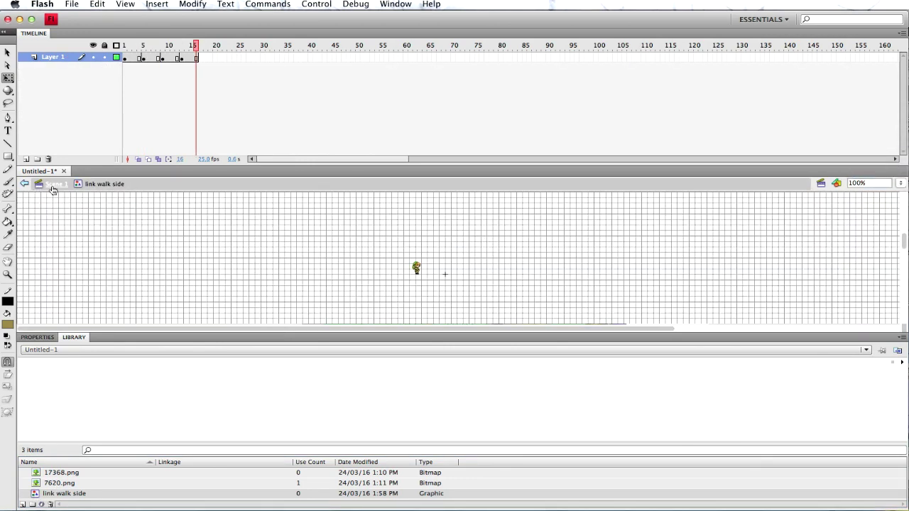
Place an instance of link walk side from the library beside the map in Scene 1, and cut it from Layer 11
{"action": "left_click", "coordinate": [56, 184]}
{"action": "left_click_drag", "start_coordinate": [162, 318], "coordinate": [220, 245]}
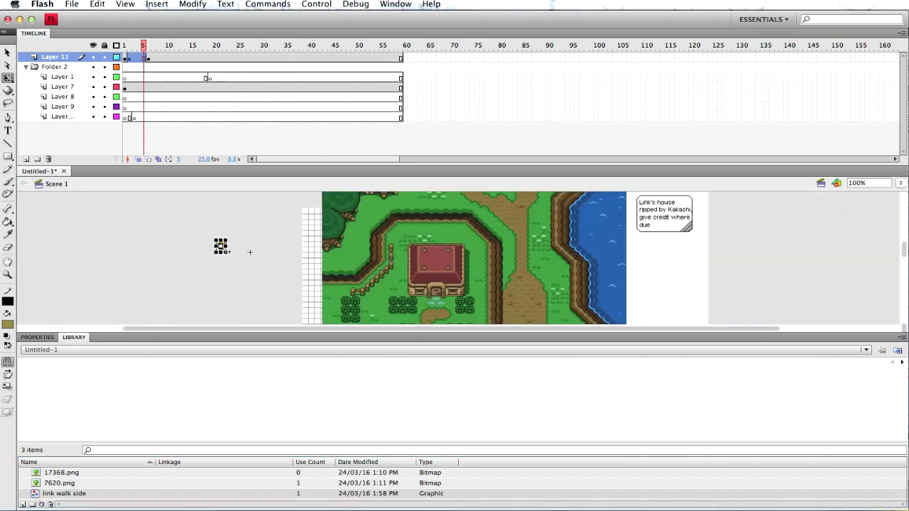
{"action": "left_click", "coordinate": [7, 52]}
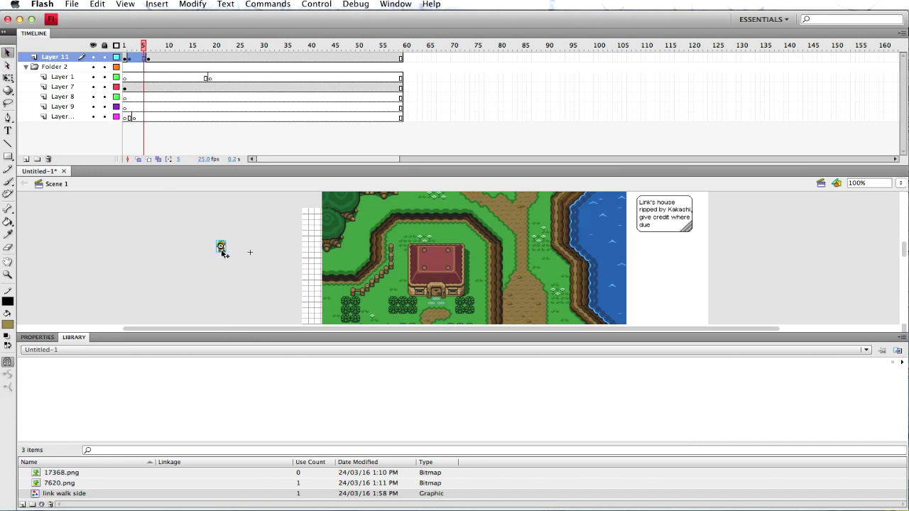
{"action": "left_click_drag", "start_coordinate": [374, 293], "coordinate": [391, 301]}
{"action": "key", "text": "Delete"}
Clear Layer 1's keyframe at frame 19 and insert blank keyframes at frames 4 and 6
{"action": "left_click", "coordinate": [134, 79]}
{"action": "left_click", "coordinate": [210, 78]}
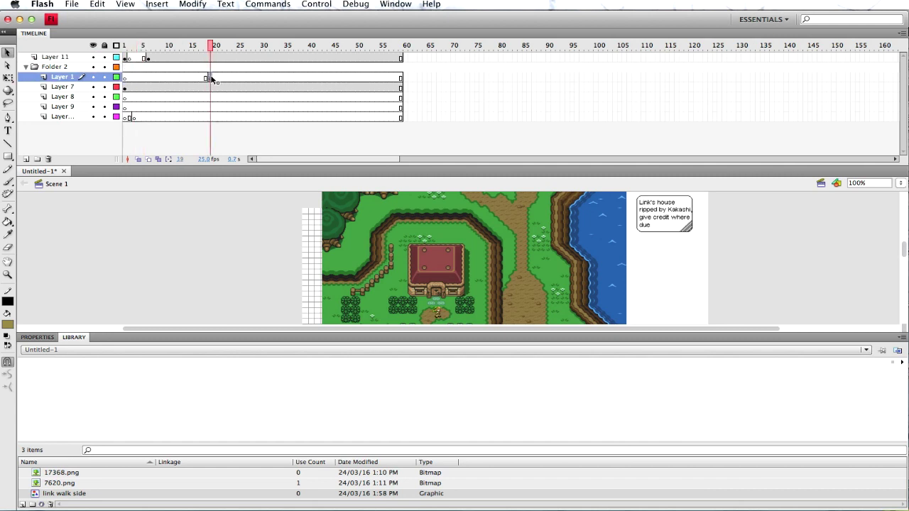
{"action": "left_click", "coordinate": [125, 79]}
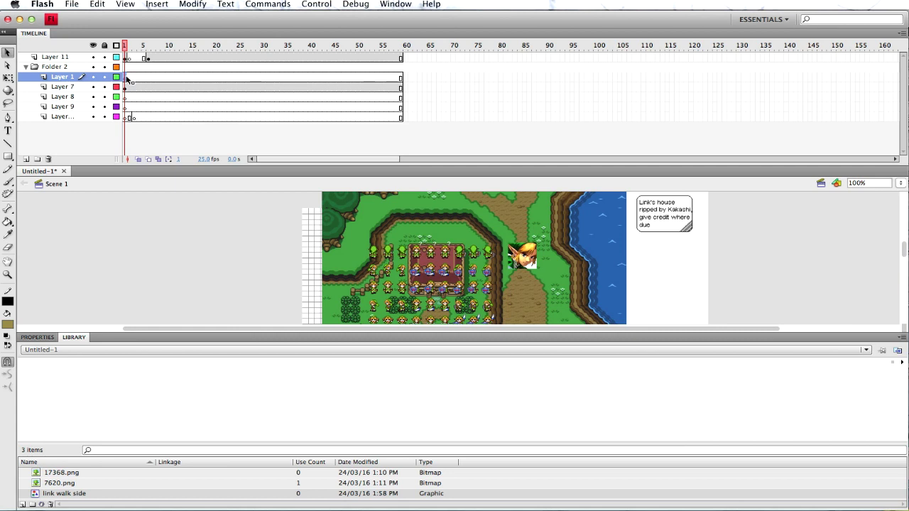
{"action": "left_click", "coordinate": [138, 79]}
{"action": "left_click", "coordinate": [146, 79]}
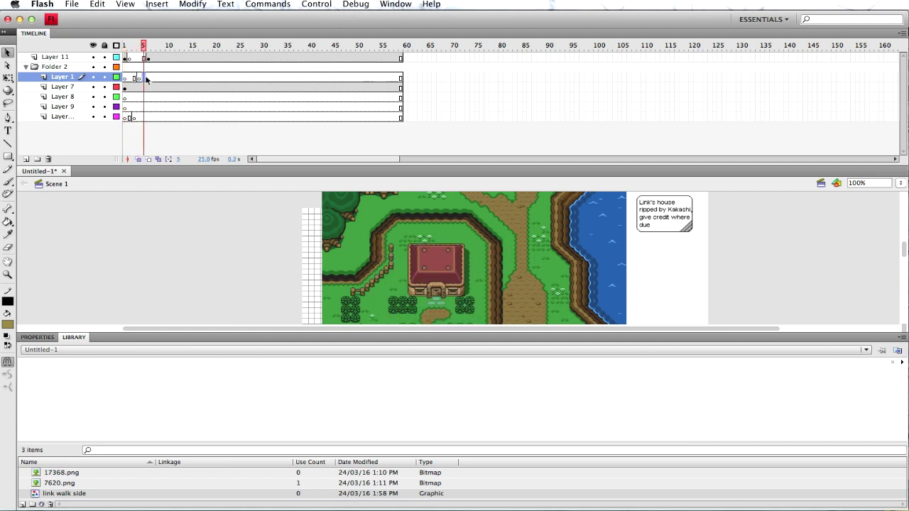
{"action": "left_click", "coordinate": [148, 79]}
{"action": "right_click", "coordinate": [148, 79]}
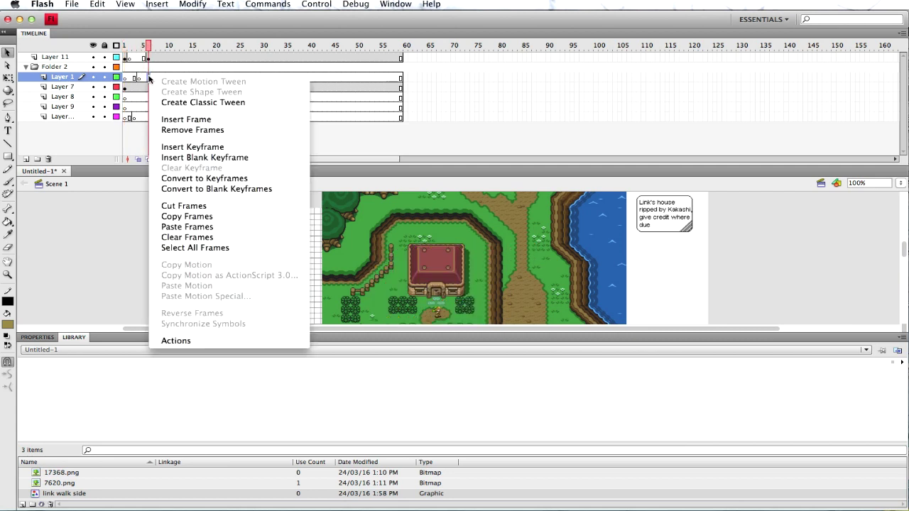
{"action": "left_click", "coordinate": [188, 158]}
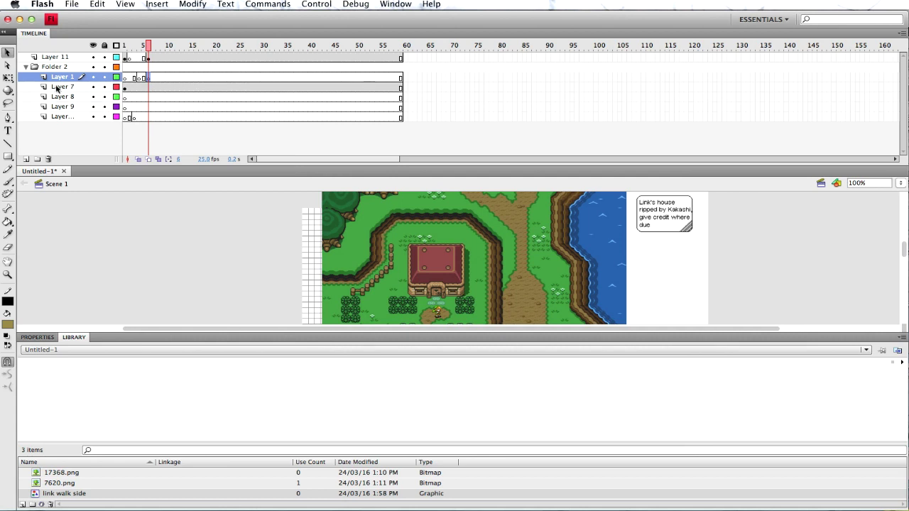
Move Layer 1 above Layer 11 and paste the walk symbol into it at frame 6, positioned just outside the map's left edge
{"action": "left_click_drag", "start_coordinate": [59, 79], "coordinate": [62, 56]}
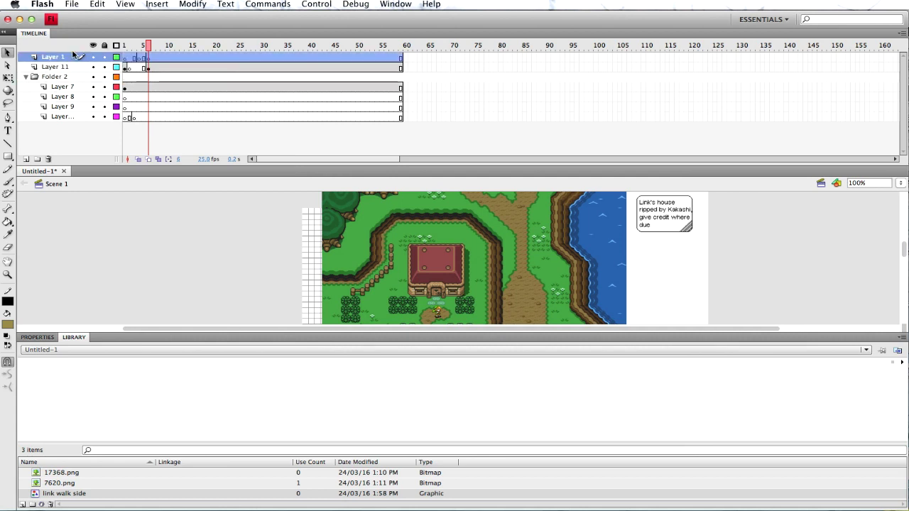
{"action": "right_click", "coordinate": [151, 233]}
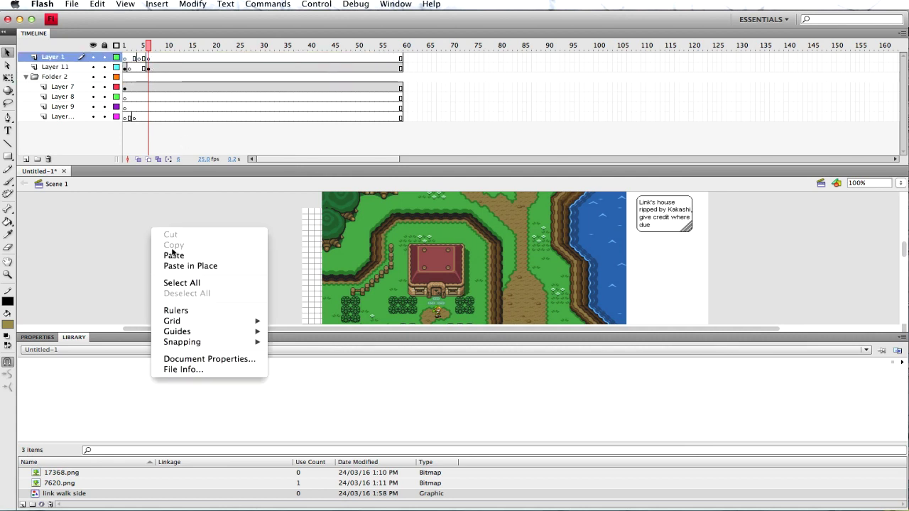
{"action": "left_click", "coordinate": [174, 256]}
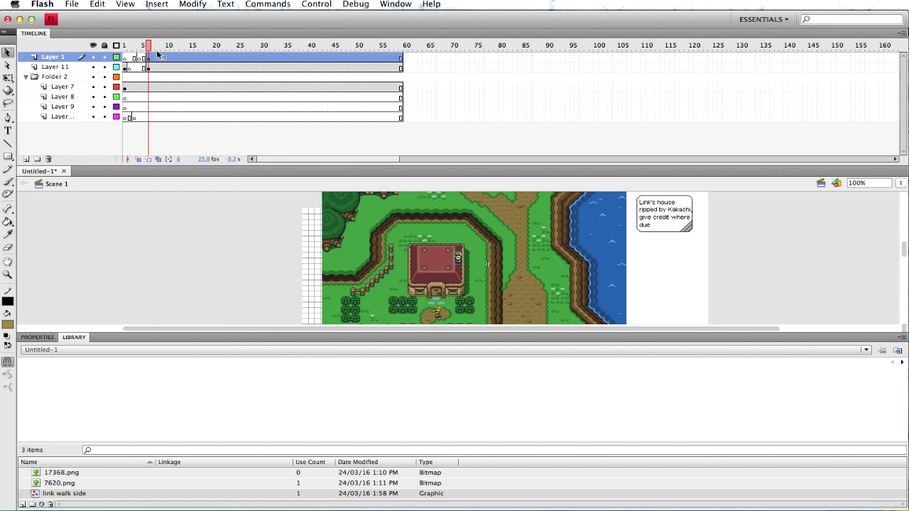
{"action": "left_click", "coordinate": [153, 57]}
{"action": "left_click_drag", "start_coordinate": [419, 260], "coordinate": [282, 292]}
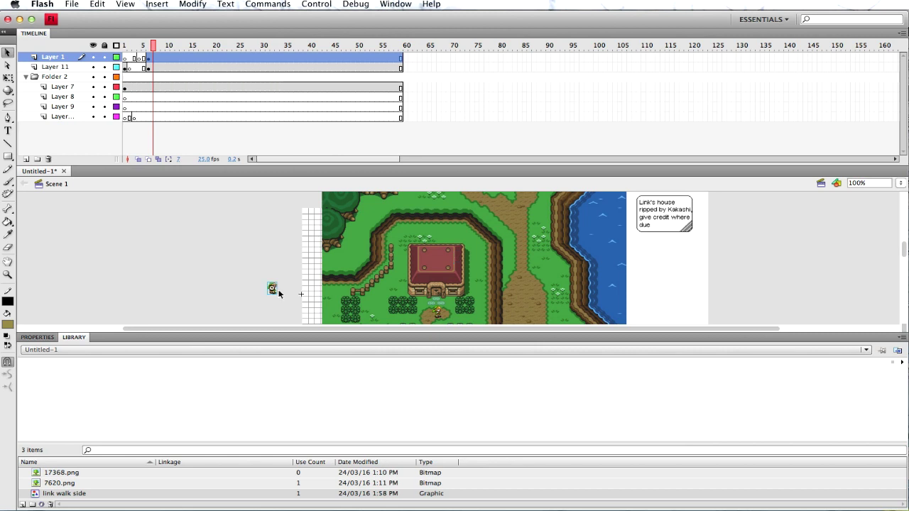
{"action": "left_click", "coordinate": [232, 272]}
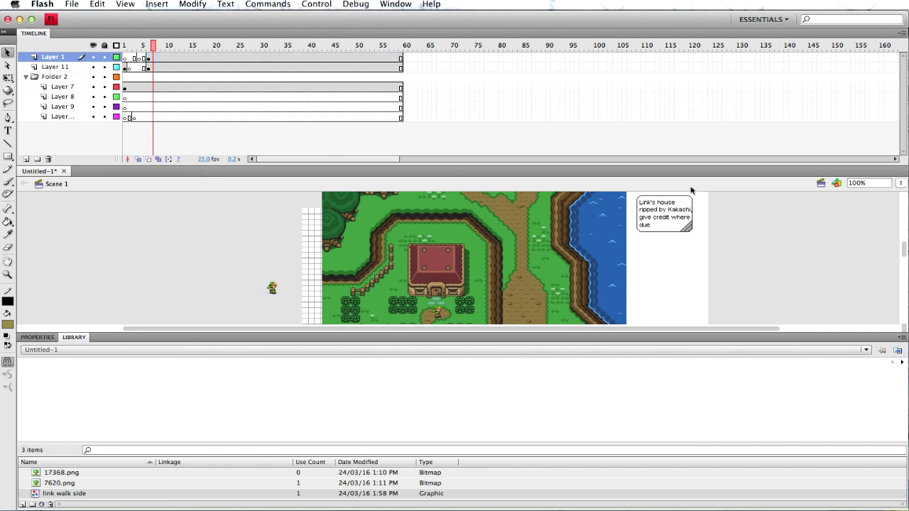
Play the scene at 200% to compare the walk cycle beside the map with the still sprite in front of the house
{"action": "left_click", "coordinate": [905, 184]}
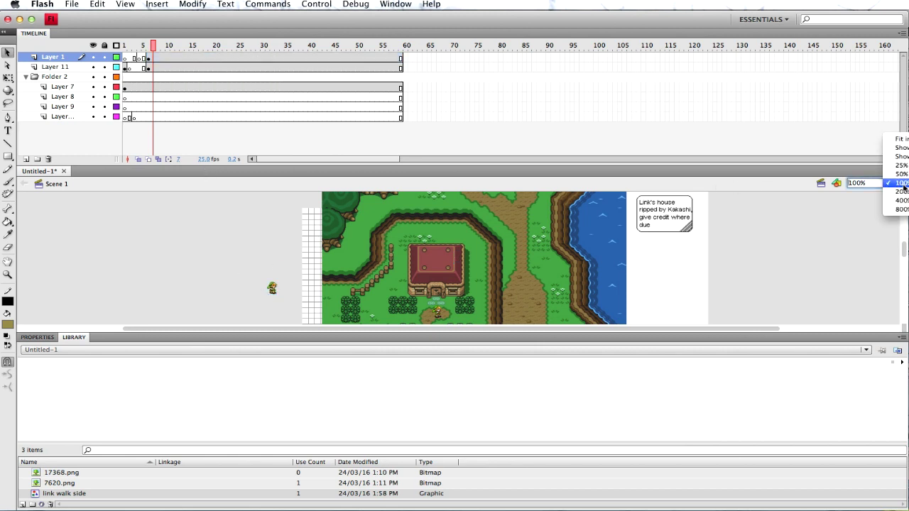
{"action": "left_click", "coordinate": [901, 192]}
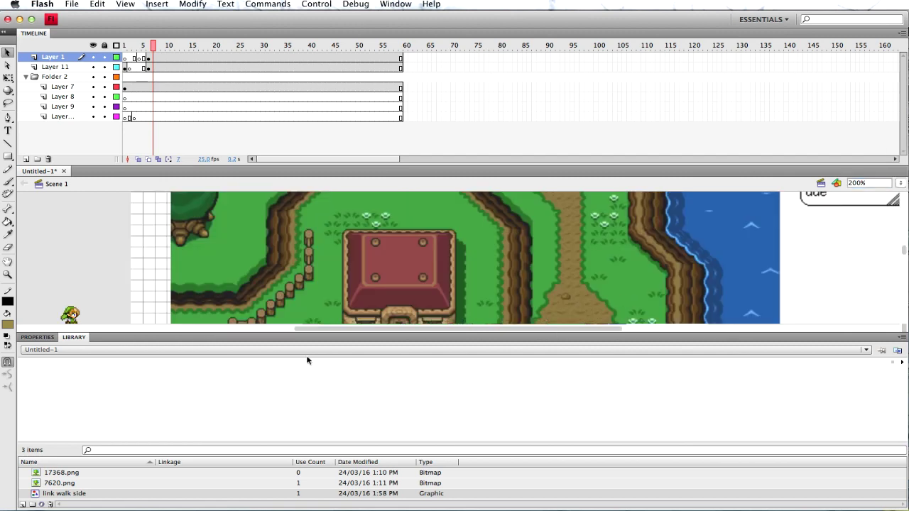
{"action": "double_click", "coordinate": [83, 338]}
{"action": "left_click_drag", "start_coordinate": [350, 498], "coordinate": [294, 494]}
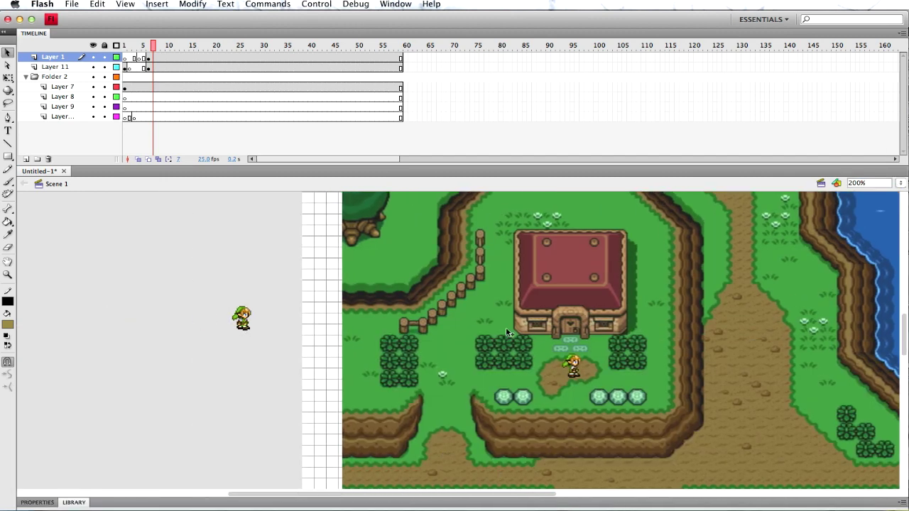
{"action": "left_click", "coordinate": [454, 348]}
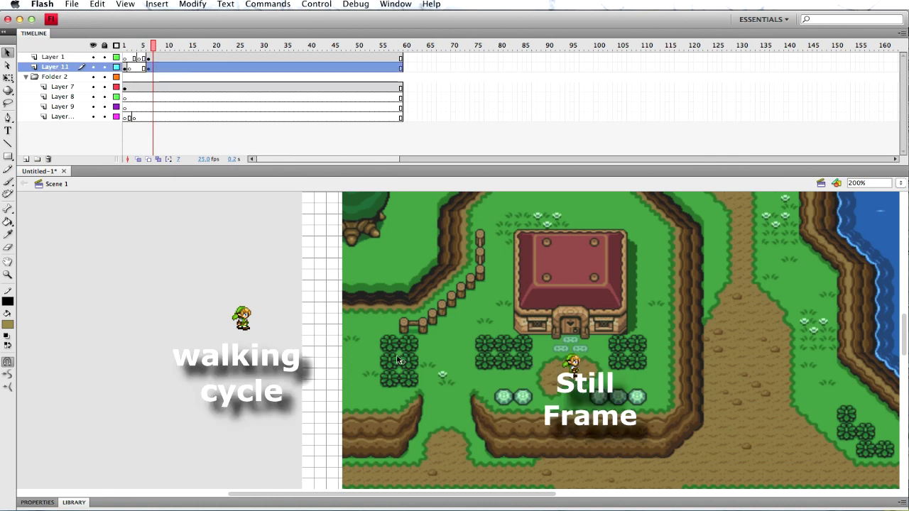
{"action": "left_click", "coordinate": [245, 321]}
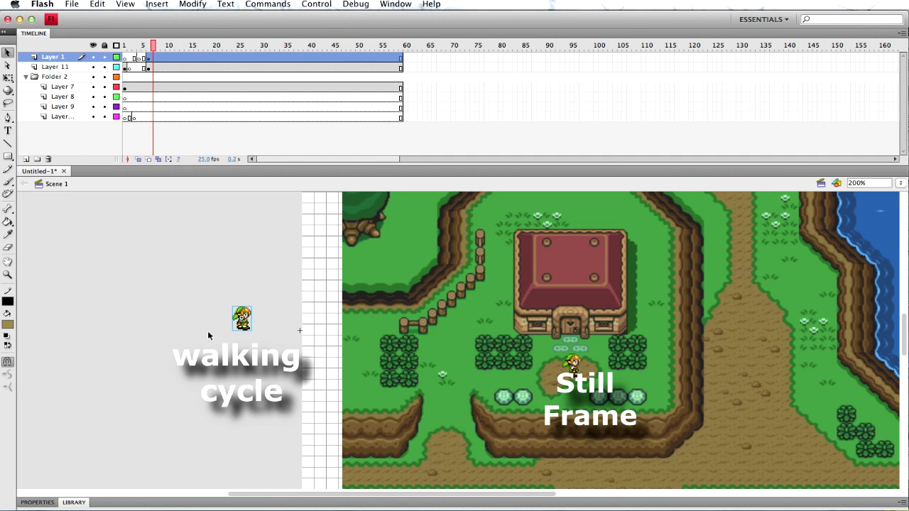
{"action": "left_click", "coordinate": [210, 307]}
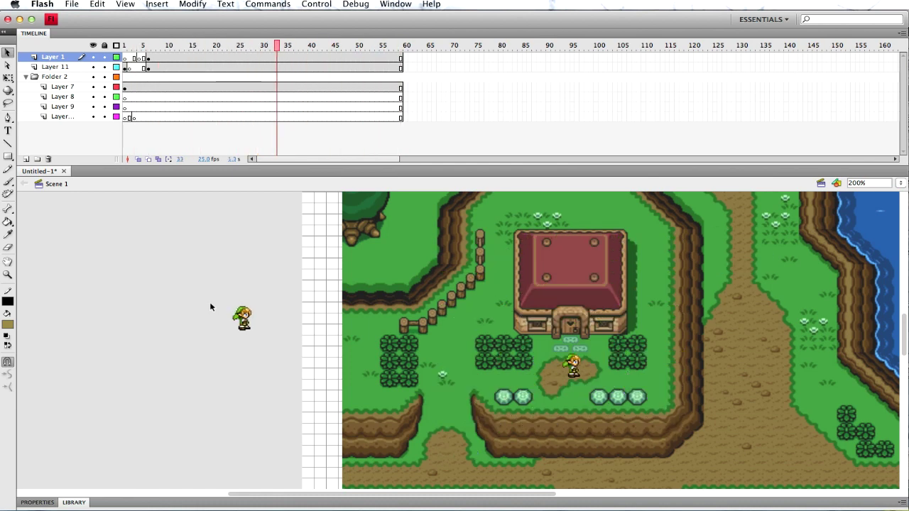
{"action": "key", "text": "Return"}
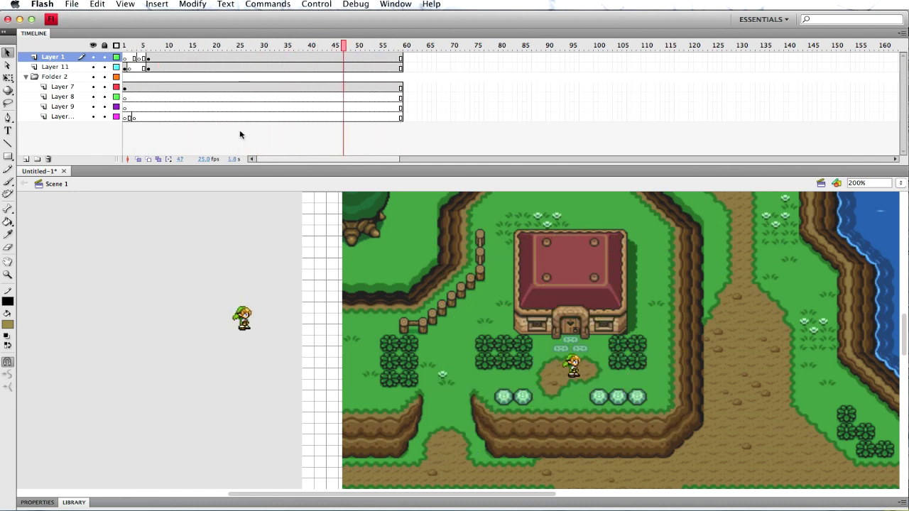
Move the walk symbol at frame 6 onto the start of the dirt path at the map's lower left edge
{"action": "left_click", "coordinate": [147, 68]}
{"action": "left_click", "coordinate": [245, 321]}
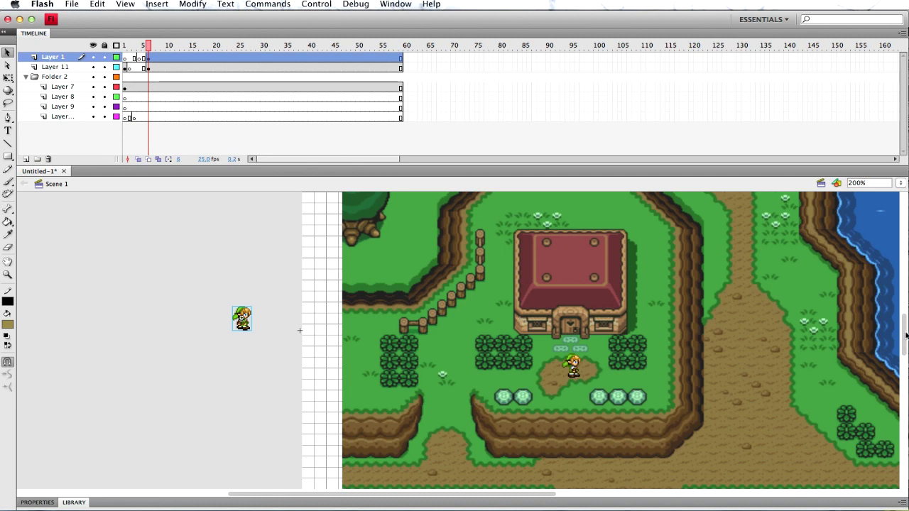
{"action": "scroll", "coordinate": [906, 334], "scroll_direction": "down", "scroll_amount": 3}
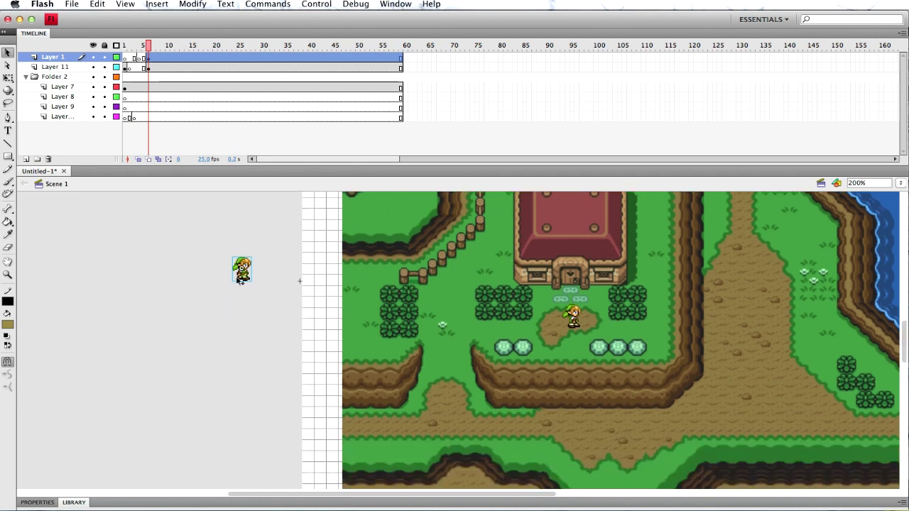
{"action": "left_click_drag", "start_coordinate": [245, 277], "coordinate": [352, 427]}
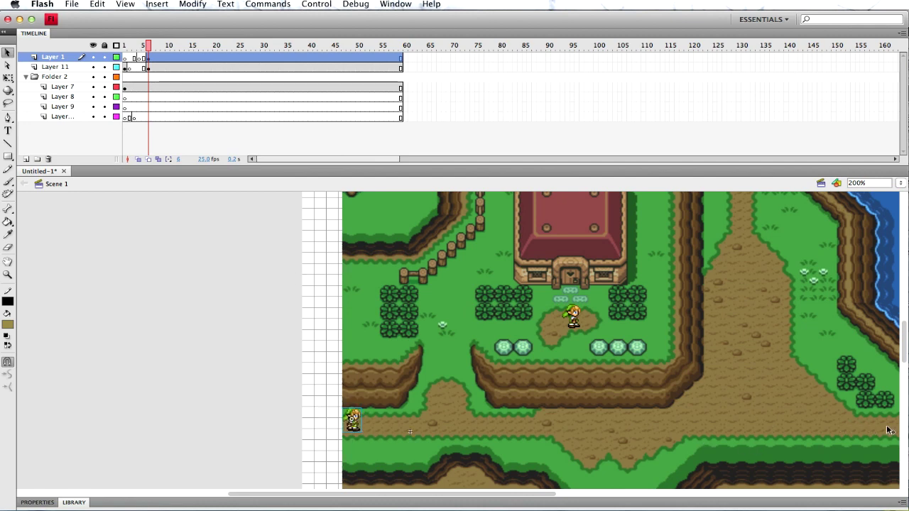
Create a classic tween on Layer 1 from frame 6
{"action": "right_click", "coordinate": [150, 63]}
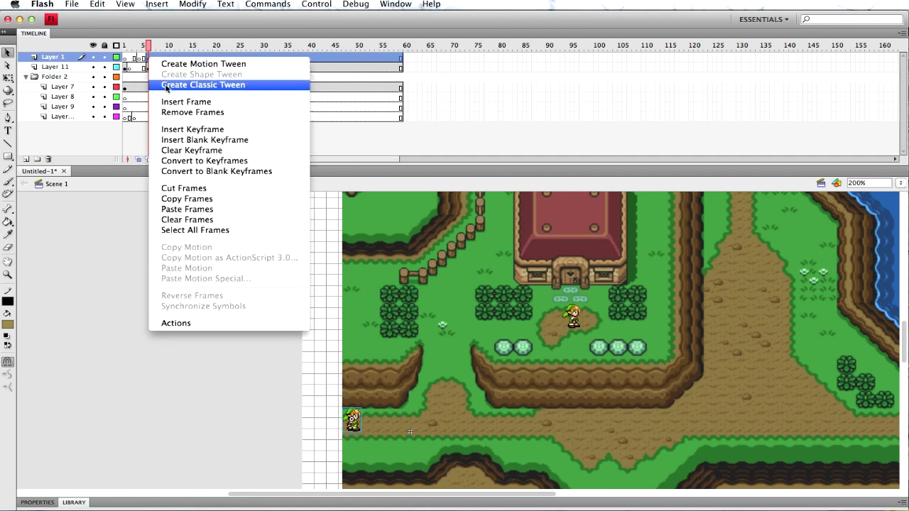
{"action": "left_click", "coordinate": [166, 85]}
{"action": "right_click", "coordinate": [150, 62]}
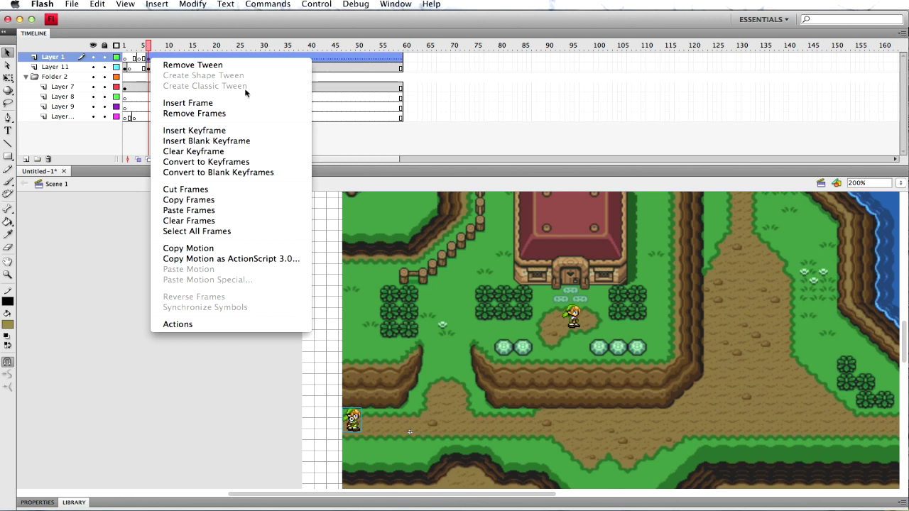
{"action": "left_click", "coordinate": [505, 91]}
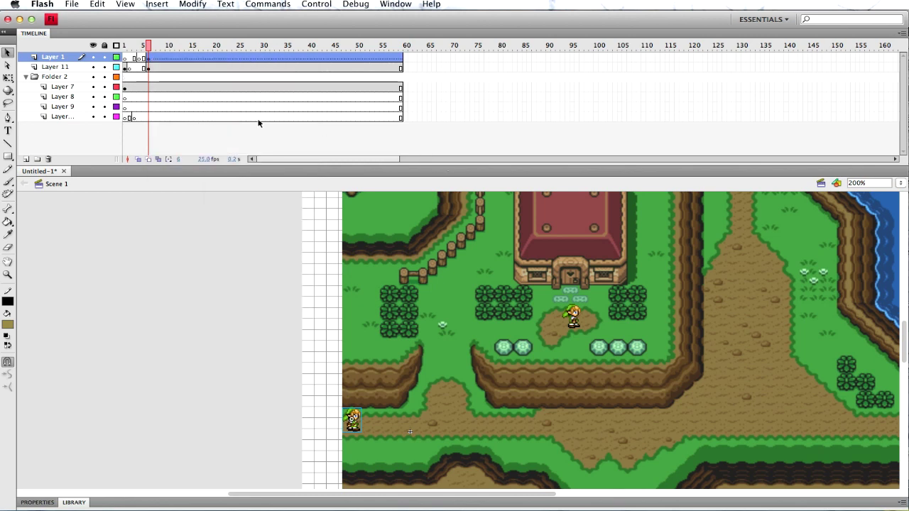
{"action": "left_click", "coordinate": [151, 61]}
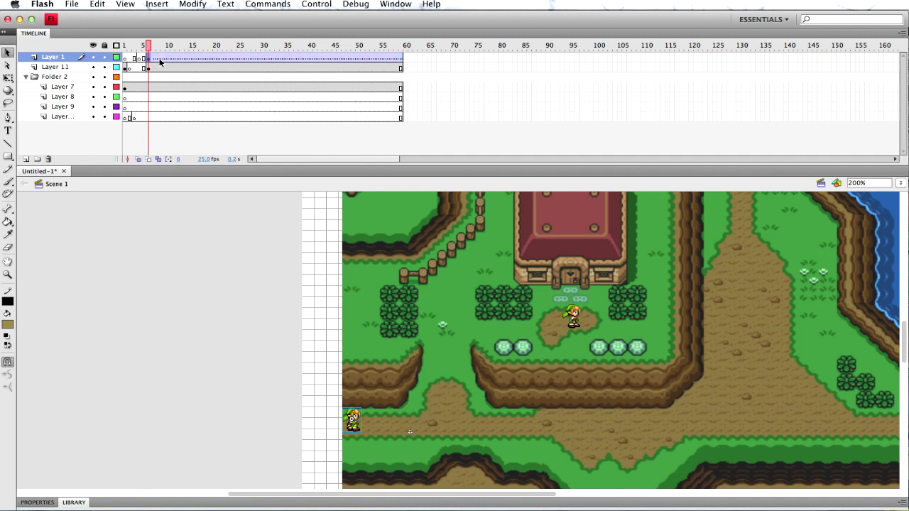
Insert a keyframe at frame 51 of Layer 1's tween and go back to frame 6
{"action": "left_click", "coordinate": [368, 59]}
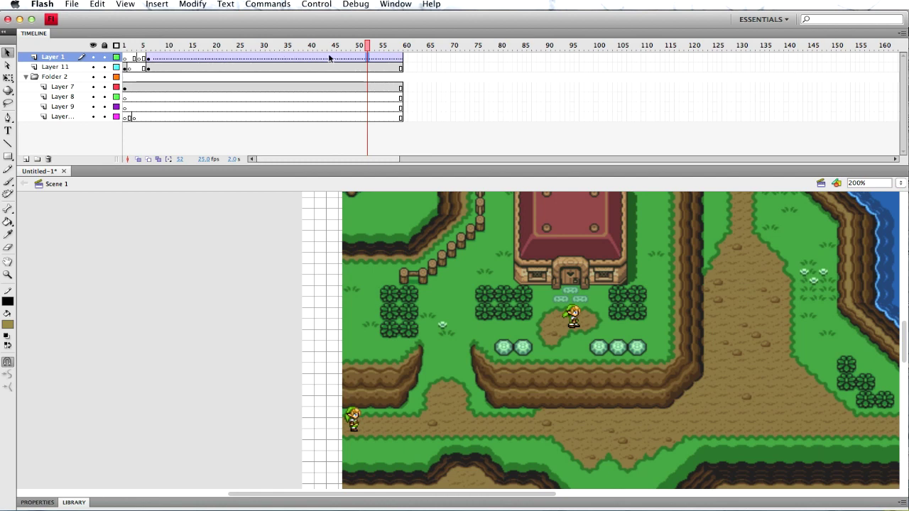
{"action": "right_click", "coordinate": [363, 58]}
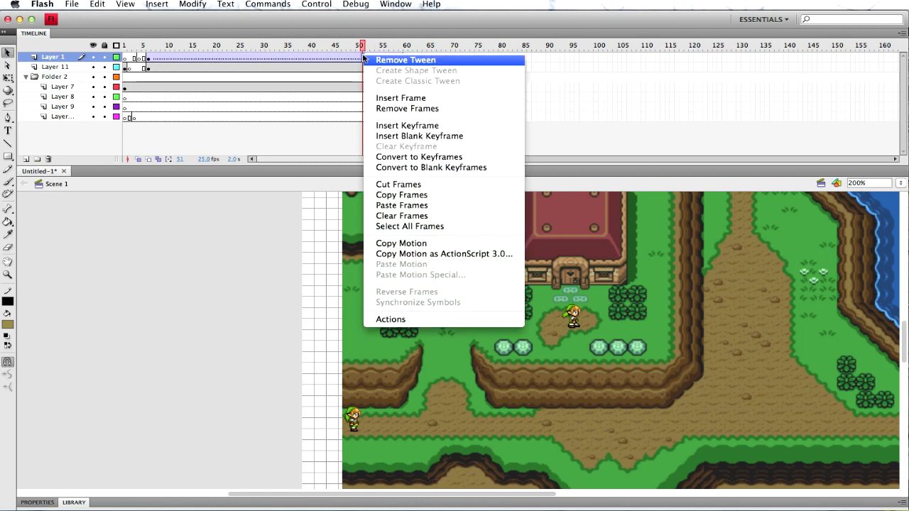
{"action": "left_click", "coordinate": [390, 126]}
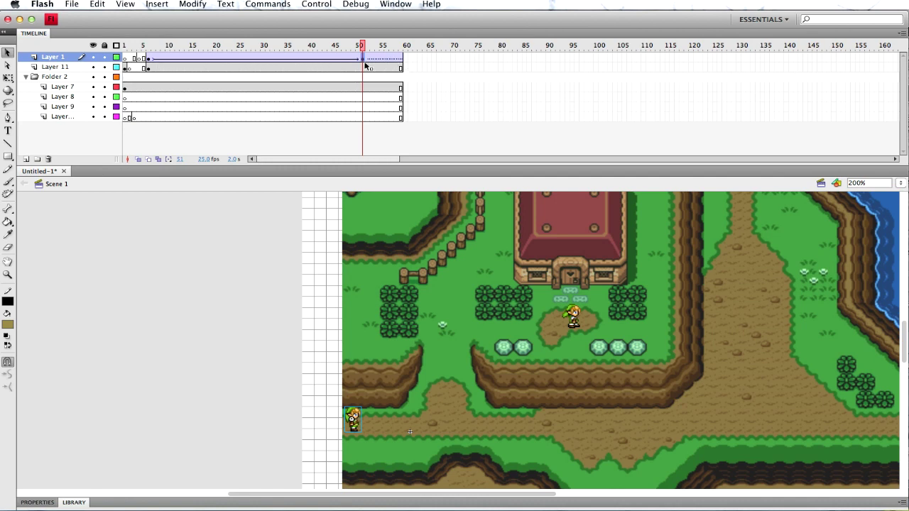
{"action": "left_click", "coordinate": [148, 58]}
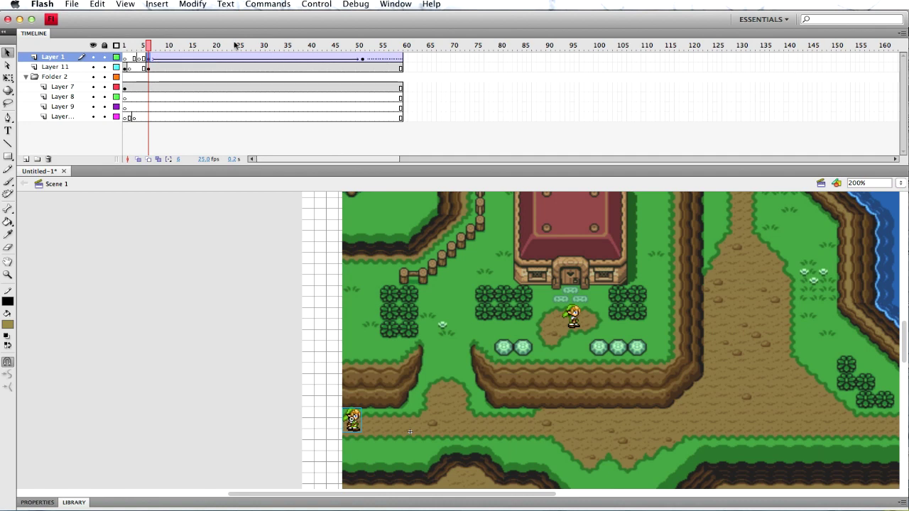
Move the walk symbol at frame 51 along the dirt path to the map's lower right edge and play the tween
{"action": "left_click", "coordinate": [363, 60]}
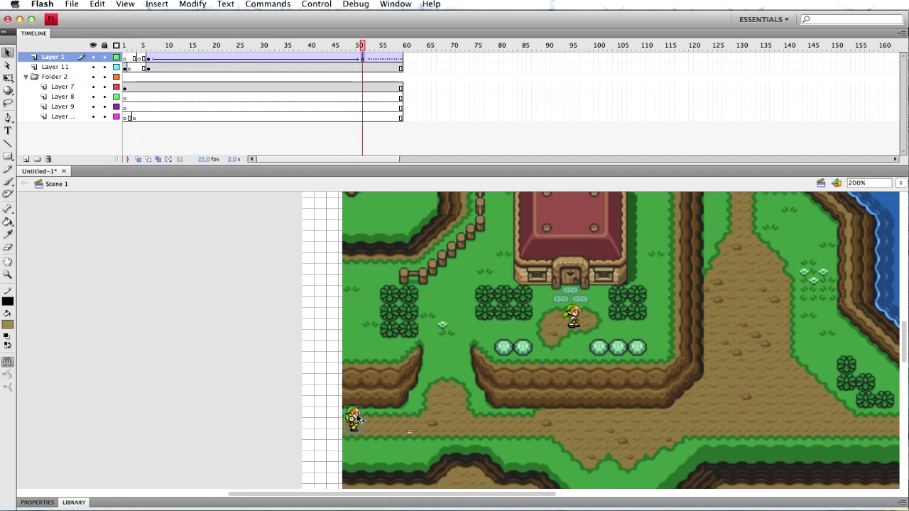
{"action": "left_click_drag", "start_coordinate": [362, 419], "coordinate": [860, 419]}
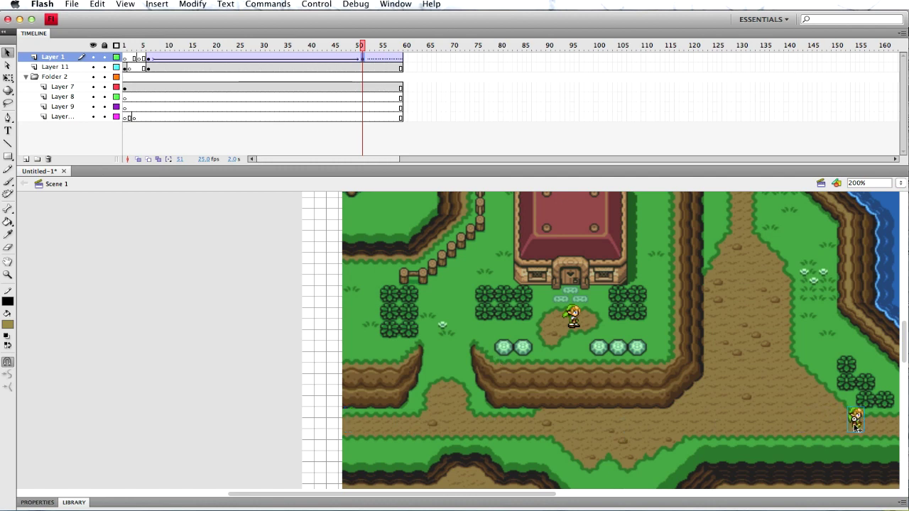
{"action": "left_click", "coordinate": [144, 57]}
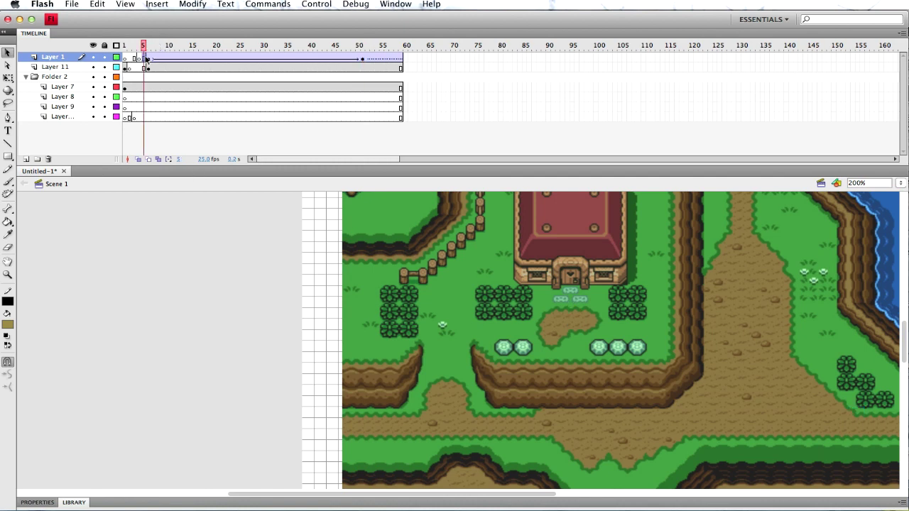
{"action": "key", "text": "Return"}
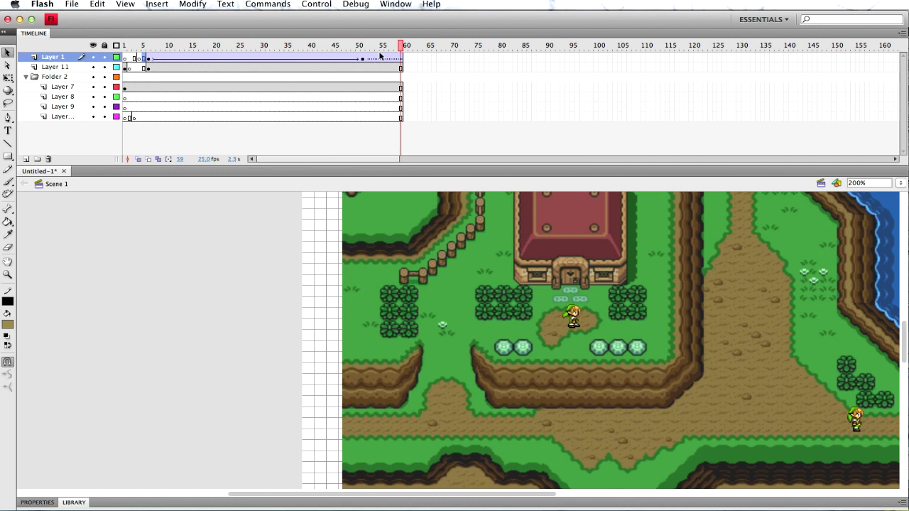
Move Layer 1's end keyframe to frame 144 and extend Layer 11 and Layer 7 to the same frame
{"action": "left_click", "coordinate": [363, 59]}
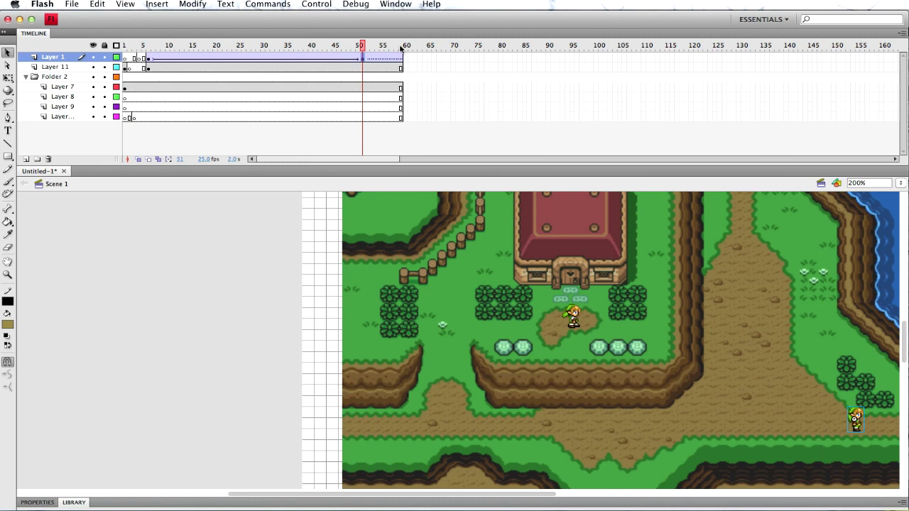
{"action": "left_click_drag", "start_coordinate": [362, 61], "coordinate": [807, 62]}
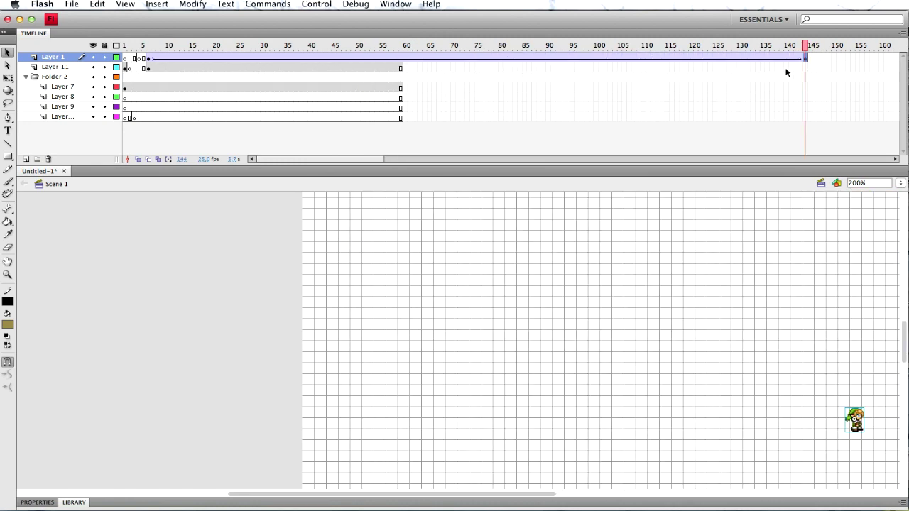
{"action": "left_click", "coordinate": [806, 67]}
{"action": "right_click", "coordinate": [807, 68]}
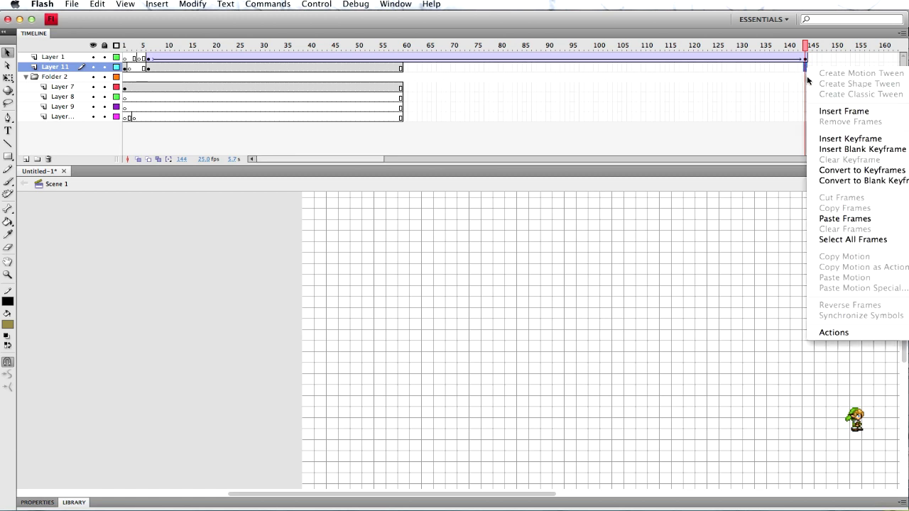
{"action": "left_click", "coordinate": [817, 111]}
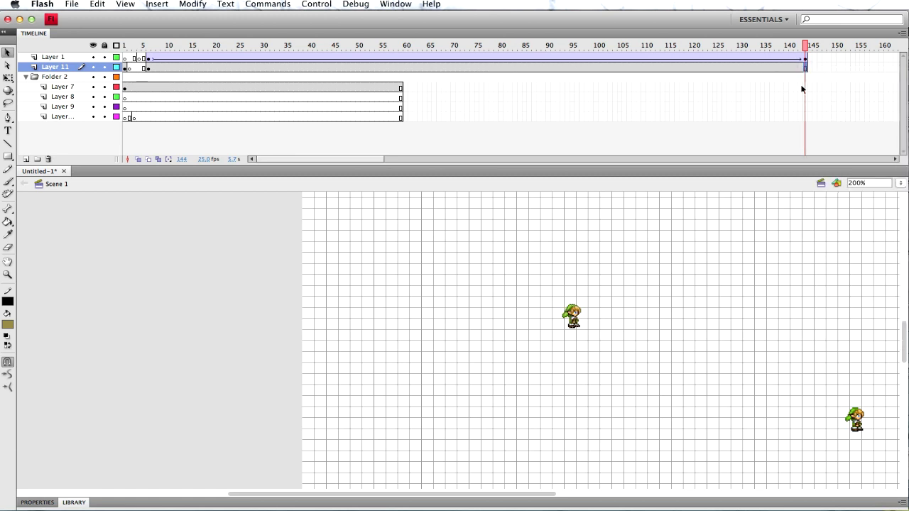
{"action": "left_click", "coordinate": [807, 87]}
{"action": "right_click", "coordinate": [807, 88]}
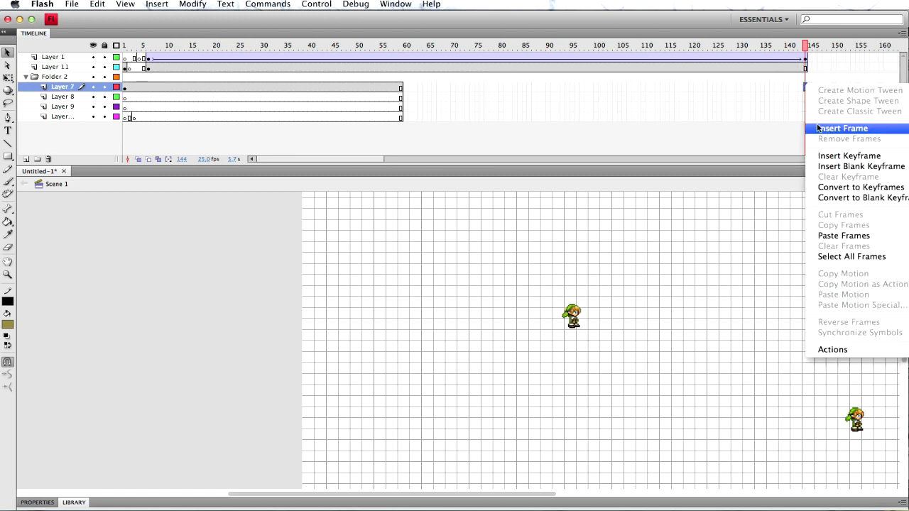
{"action": "left_click", "coordinate": [815, 124]}
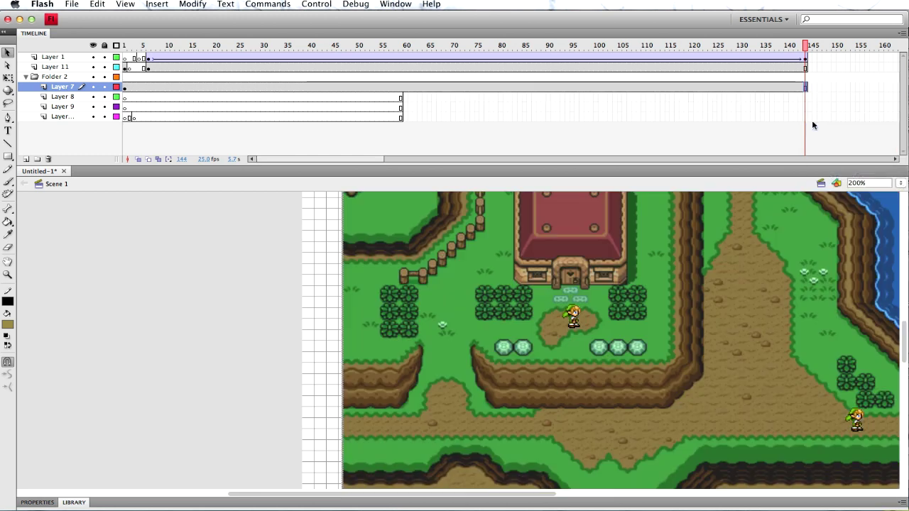
Play the scene from the early frames to check the walking speed along the dirt path
{"action": "left_click", "coordinate": [139, 76]}
{"action": "left_click", "coordinate": [137, 69]}
{"action": "key", "text": "Return"}
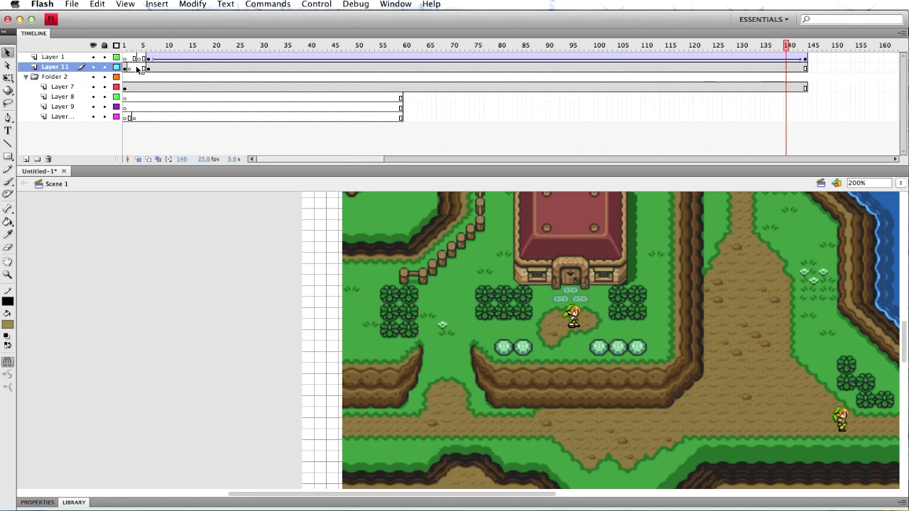
{"action": "left_click", "coordinate": [139, 59]}
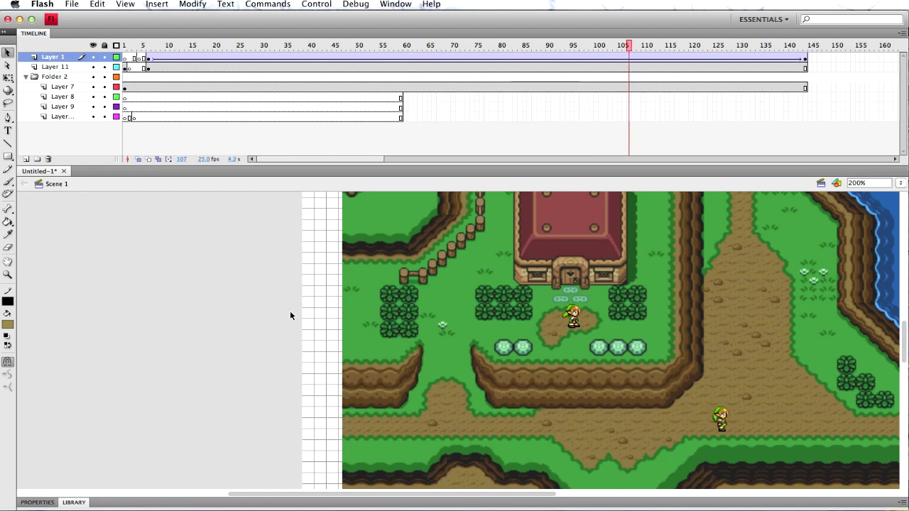
{"action": "left_click", "coordinate": [575, 322]}
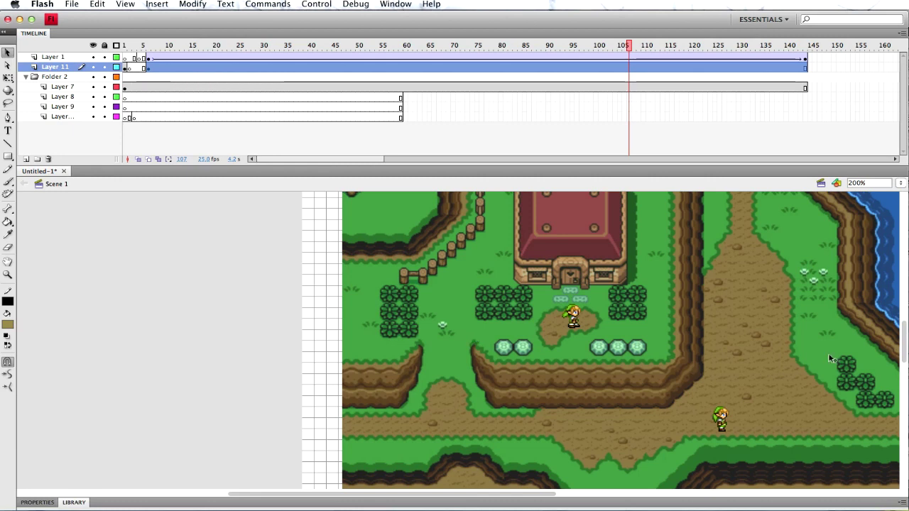
{"action": "scroll", "coordinate": [905, 336], "scroll_direction": "down", "scroll_amount": 5}
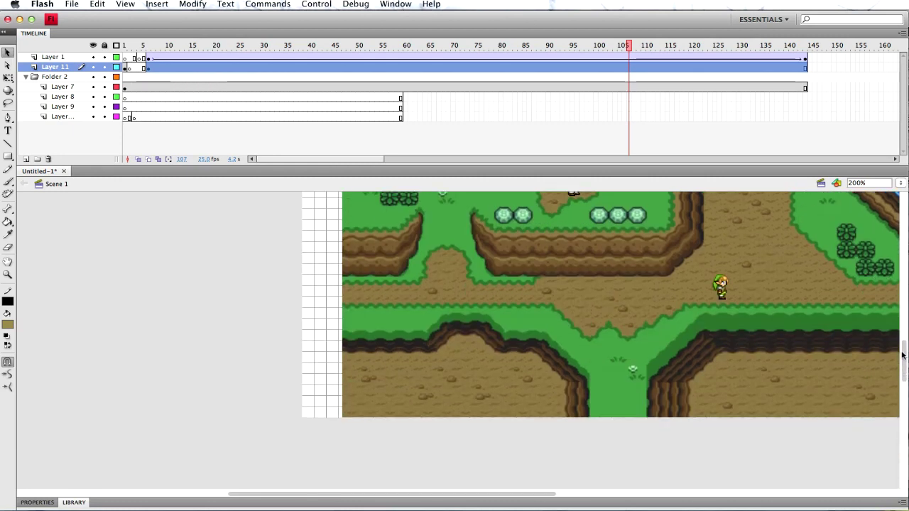
{"action": "scroll", "coordinate": [904, 337], "scroll_direction": "up", "scroll_amount": 5}
{"action": "scroll", "coordinate": [904, 336], "scroll_direction": "down", "scroll_amount": 4}
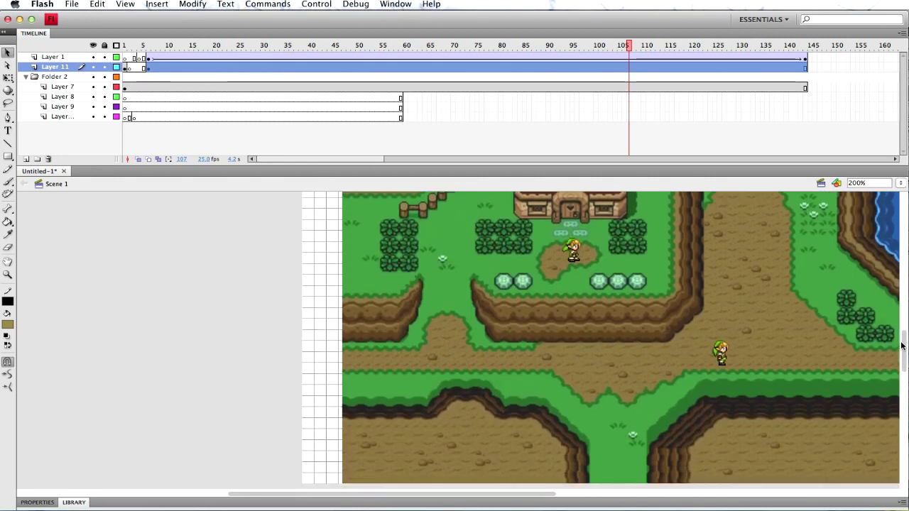
{"action": "scroll", "coordinate": [901, 347], "scroll_direction": "up", "scroll_amount": 3}
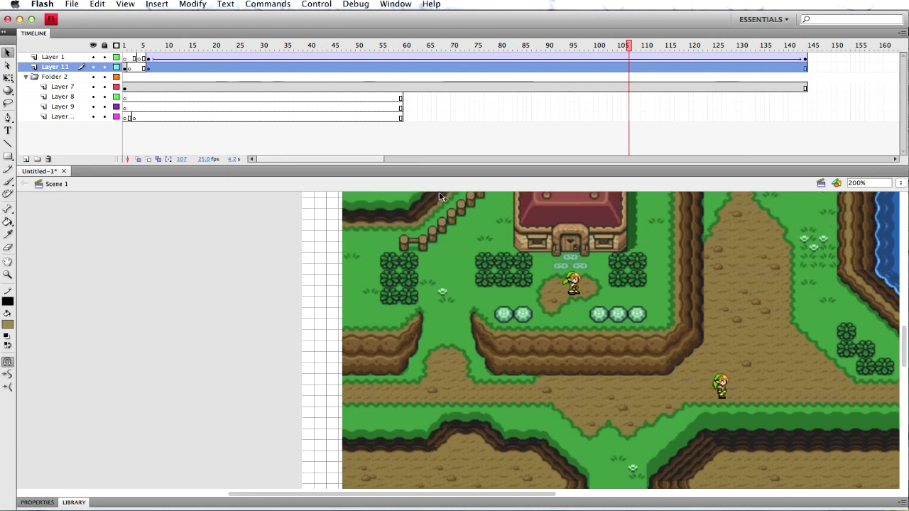
Extend Layer 8 with frames up to frame 144
{"action": "left_click", "coordinate": [129, 99]}
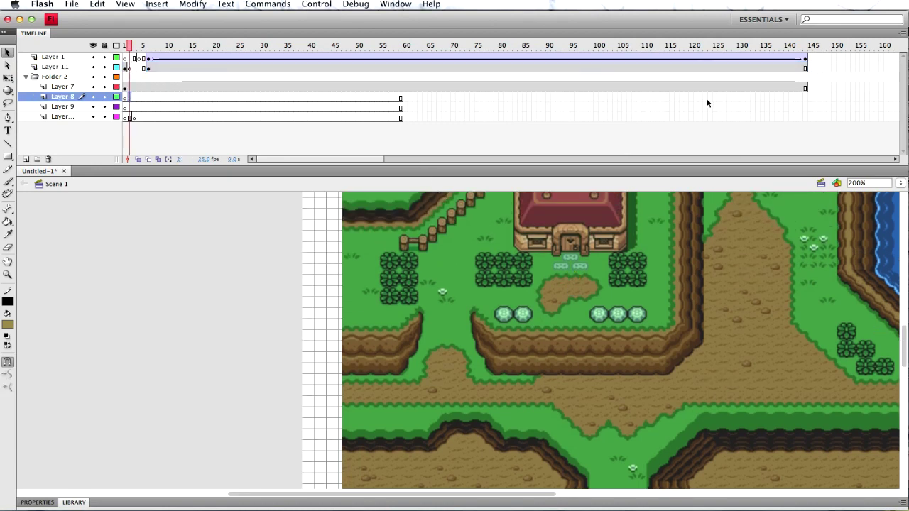
{"action": "left_click", "coordinate": [805, 98]}
{"action": "right_click", "coordinate": [805, 98]}
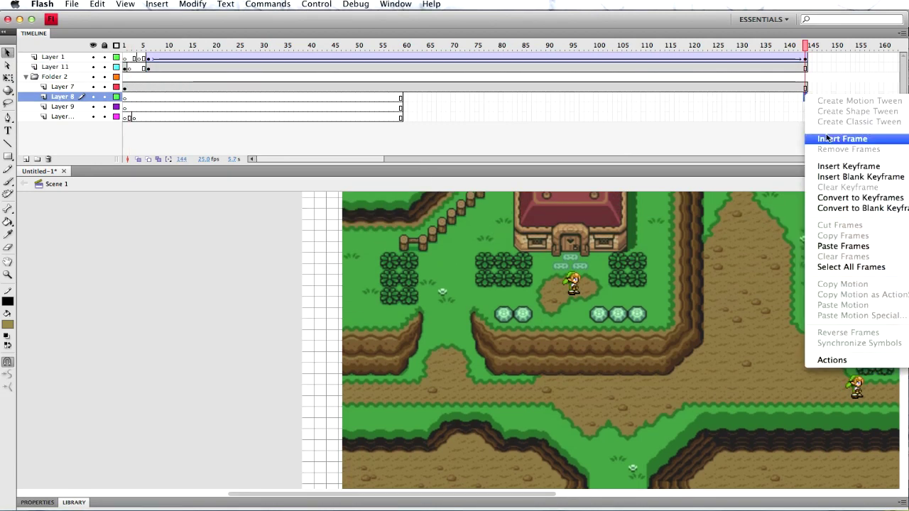
{"action": "left_click", "coordinate": [828, 139]}
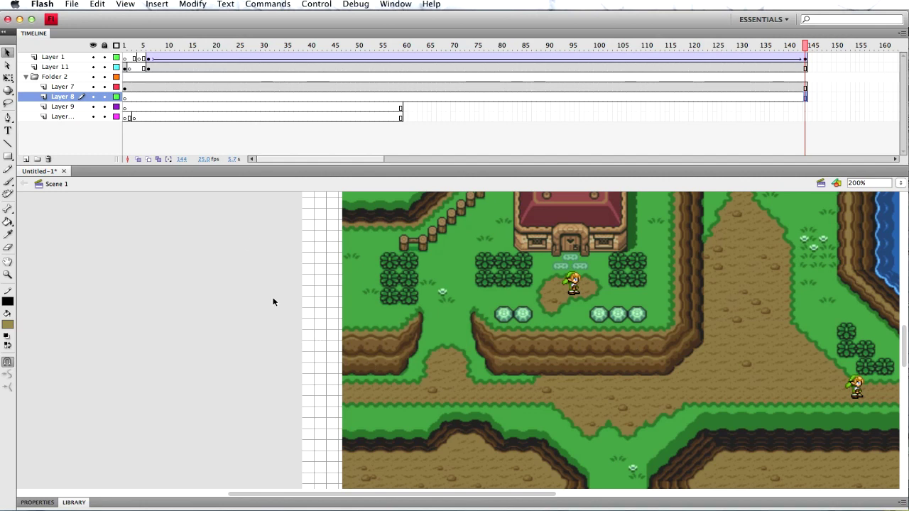
{"action": "left_click", "coordinate": [71, 4]}
{"action": "mouse_move", "coordinate": [97, 4]}
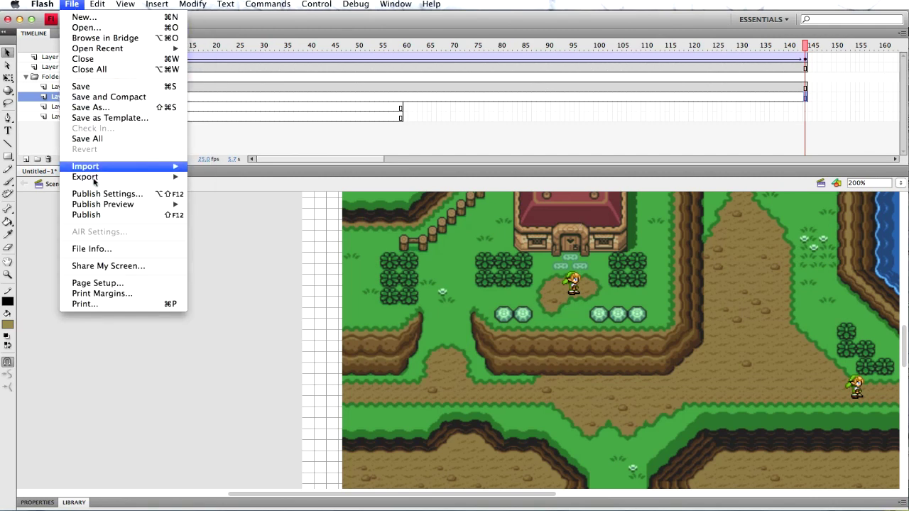
{"action": "mouse_move", "coordinate": [104, 170]}
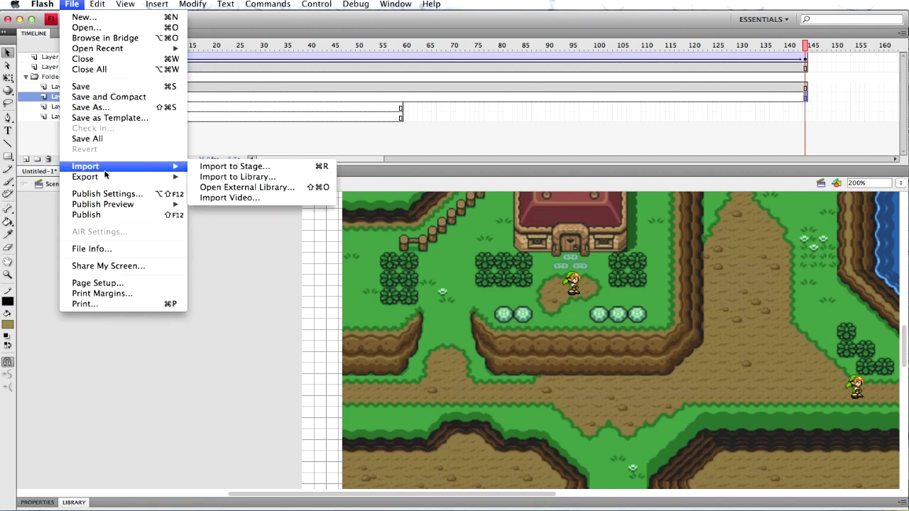
{"action": "left_click", "coordinate": [211, 169]}
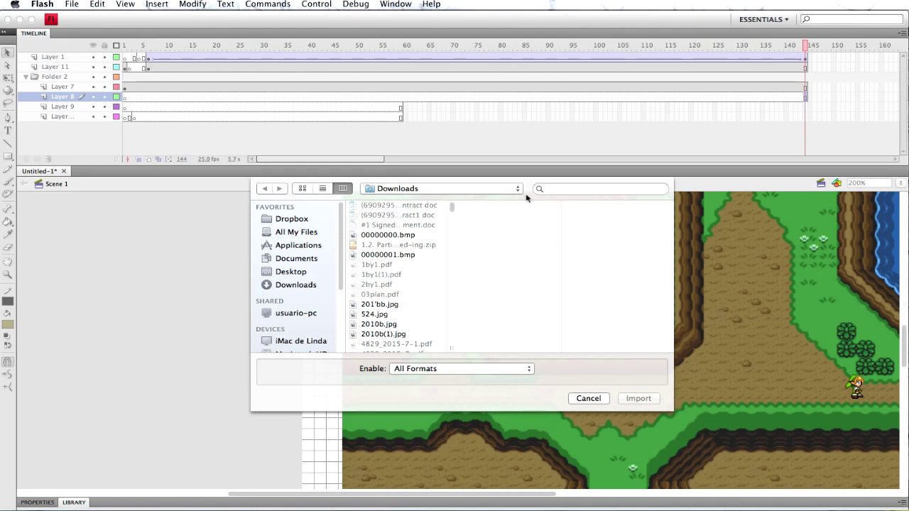
{"action": "key", "text": "Escape"}
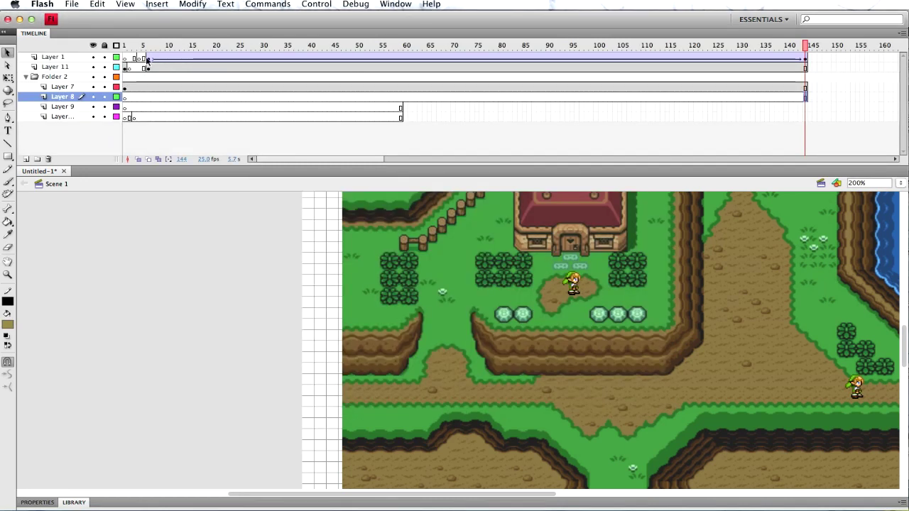
Go to frame 1 of Layer 11 with the sprite sheet and try selecting its sprites over the unlocked map
{"action": "left_click", "coordinate": [147, 60]}
{"action": "left_click", "coordinate": [126, 68]}
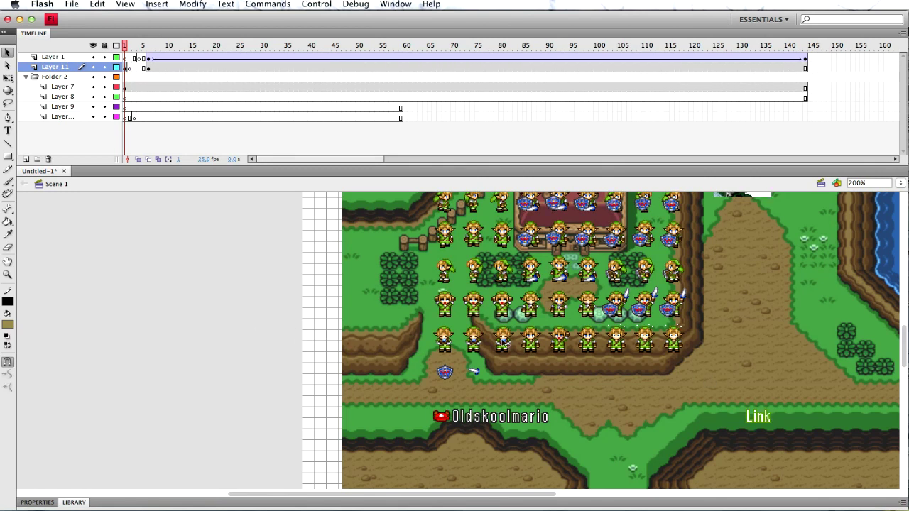
{"action": "scroll", "coordinate": [431, 287], "scroll_direction": "up", "scroll_amount": 3}
{"action": "left_click", "coordinate": [432, 287]}
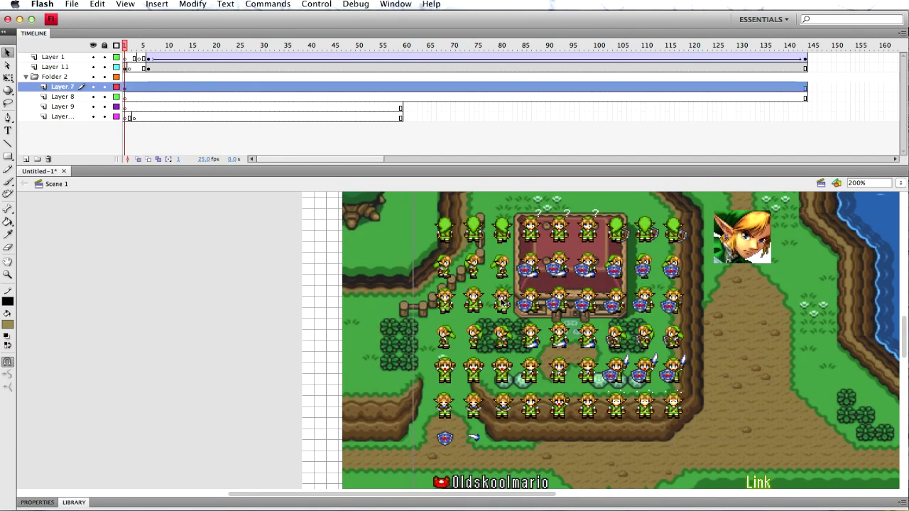
{"action": "left_click_drag", "start_coordinate": [431, 287], "coordinate": [450, 299]}
{"action": "key", "text": "super+z"}
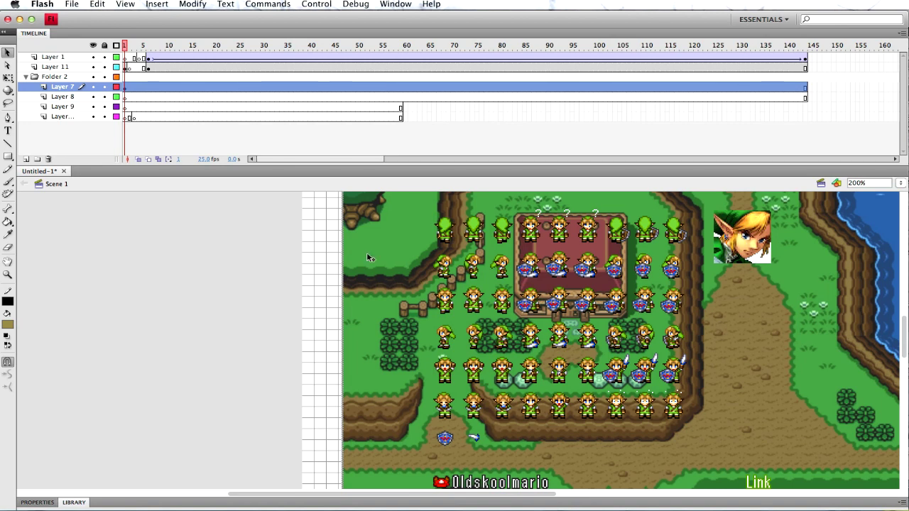
Shift the map background left beneath the sprite sheet, lock Layer 7 and unlock the bottom layer of Folder 2
{"action": "left_click", "coordinate": [446, 242]}
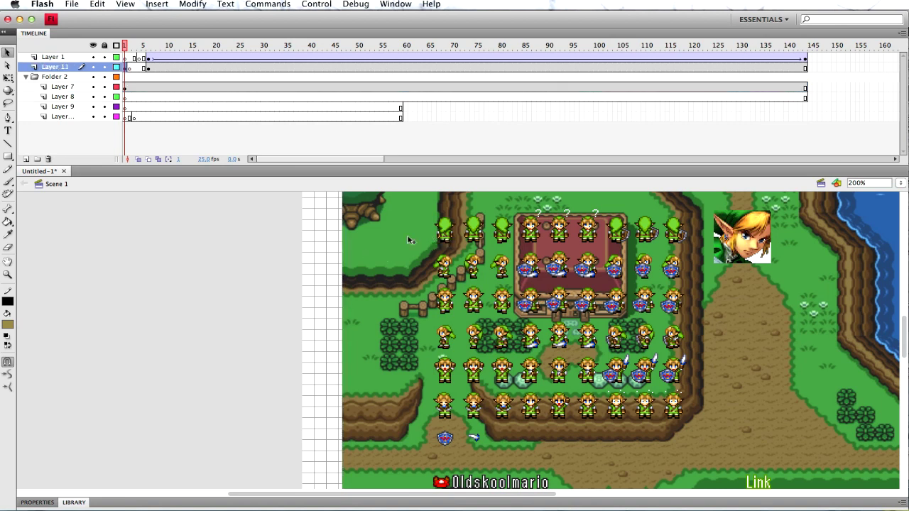
{"action": "left_click", "coordinate": [378, 247]}
{"action": "left_click_drag", "start_coordinate": [377, 246], "coordinate": [354, 242]}
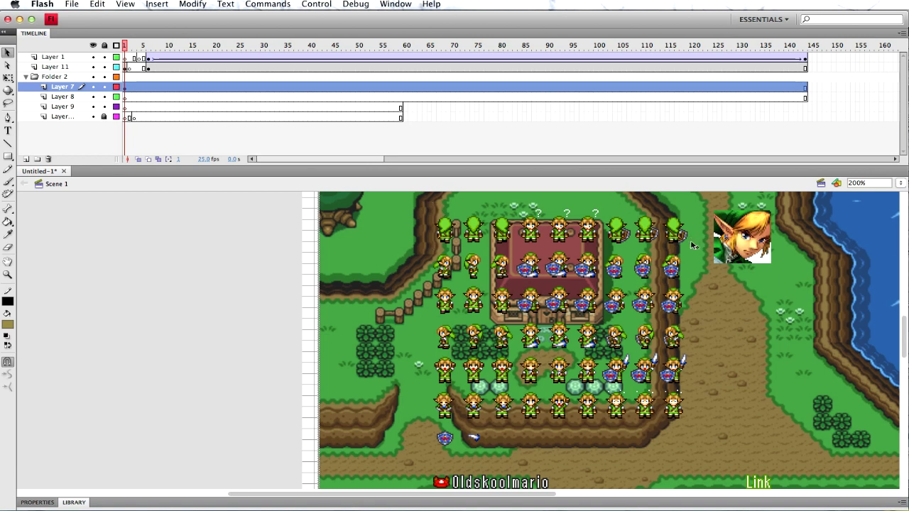
{"action": "left_click_drag", "start_coordinate": [452, 242], "coordinate": [393, 241]}
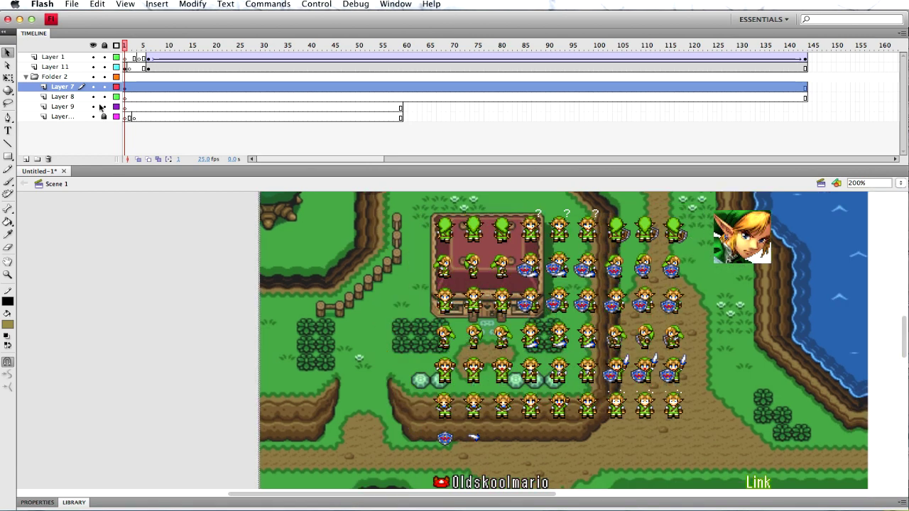
{"action": "left_click", "coordinate": [104, 87]}
{"action": "left_click", "coordinate": [103, 117]}
Select the first three back-view sprites in the sprite sheet's top row and cut them from Layer 11
{"action": "left_click_drag", "start_coordinate": [298, 210], "coordinate": [357, 229]}
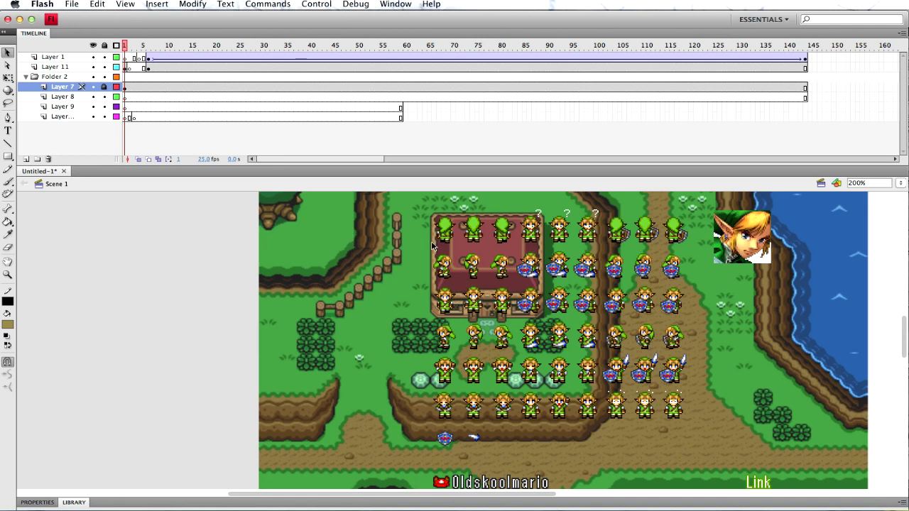
{"action": "left_click_drag", "start_coordinate": [425, 213], "coordinate": [516, 250]}
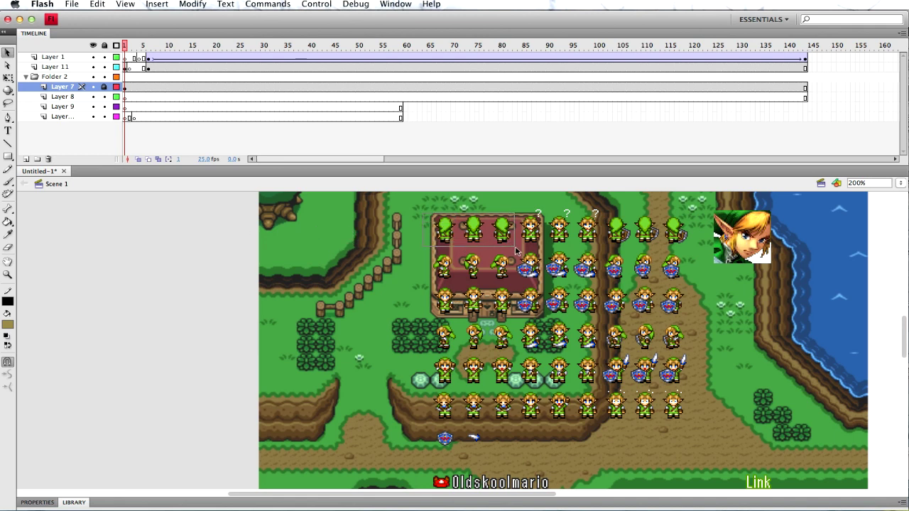
{"action": "right_click", "coordinate": [424, 223]}
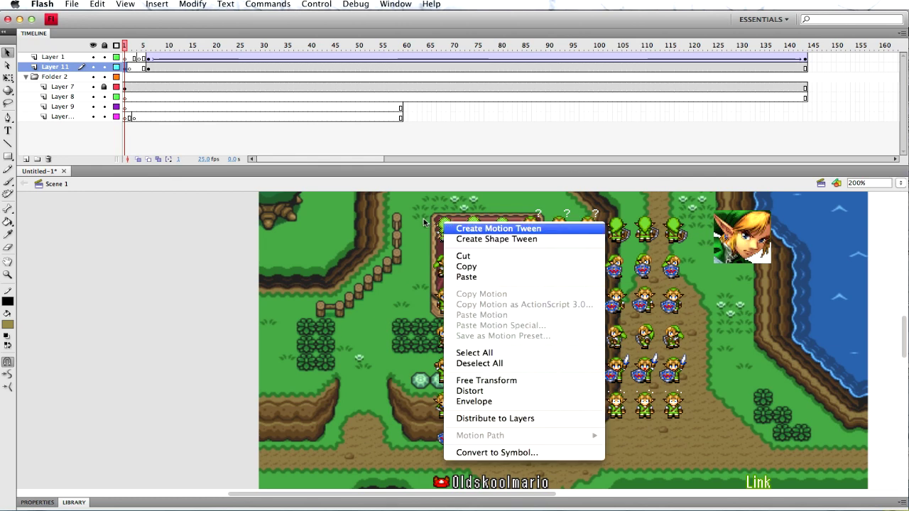
{"action": "left_click", "coordinate": [469, 255]}
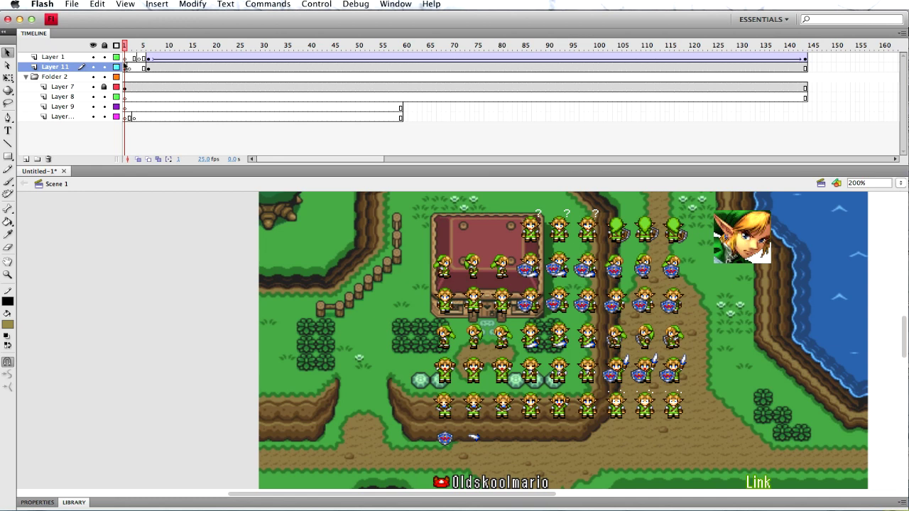
Add a new layer and place it at the top of the layer stack, above Layer 1
{"action": "left_click", "coordinate": [25, 160]}
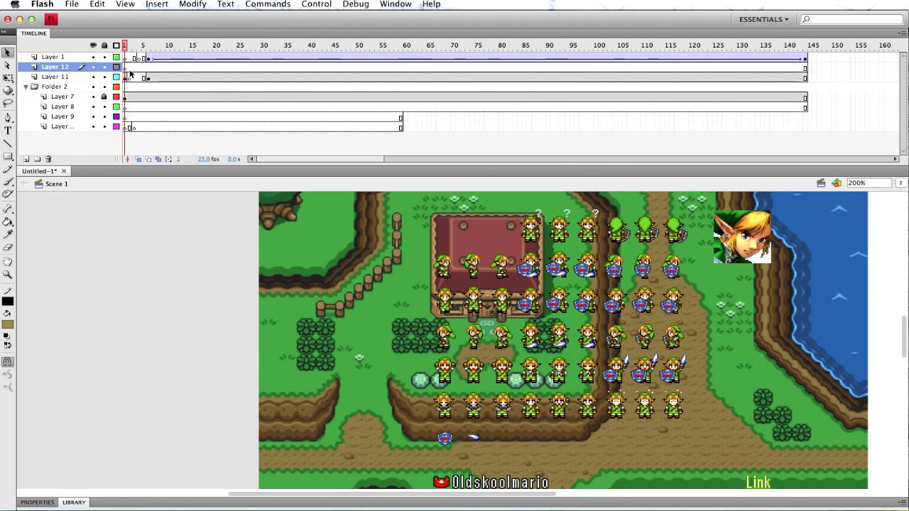
{"action": "key", "text": "Return"}
{"action": "left_click_drag", "start_coordinate": [55, 67], "coordinate": [57, 56]}
Insert a blank keyframe at frame 6 of Layer 12 and paste the three back-view sprites beside the map
{"action": "right_click", "coordinate": [151, 61]}
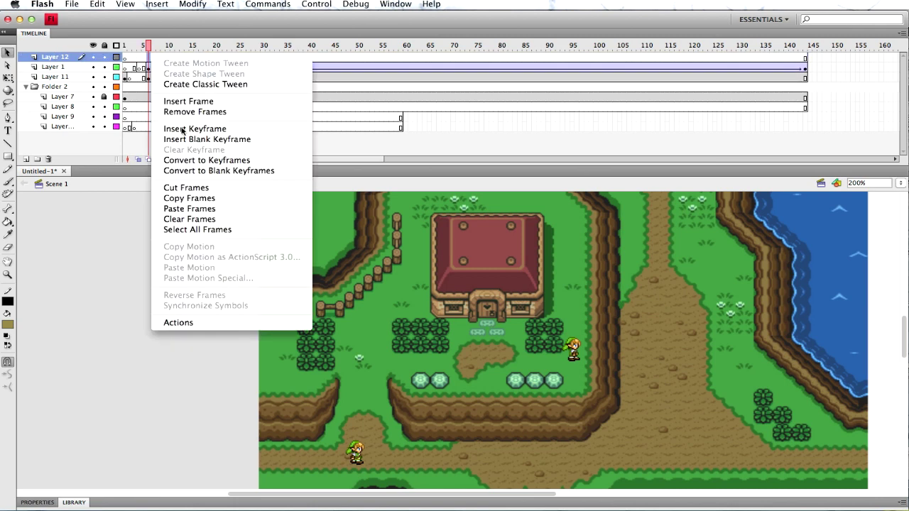
{"action": "left_click", "coordinate": [183, 138]}
{"action": "right_click", "coordinate": [179, 225]}
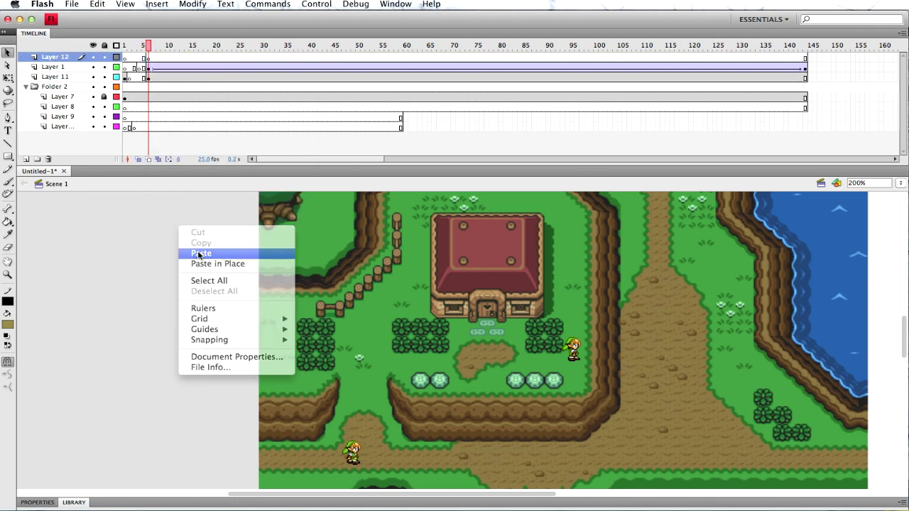
{"action": "left_click", "coordinate": [197, 253]}
{"action": "left_click_drag", "start_coordinate": [429, 346], "coordinate": [134, 308]}
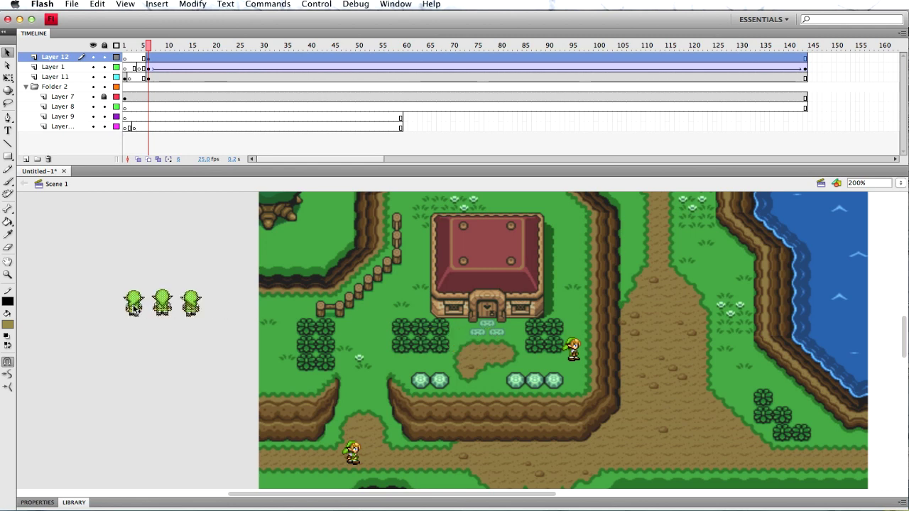
Select all three pasted back-view sprites beside the map and cut them from Layer 12
{"action": "left_click", "coordinate": [219, 278]}
{"action": "left_click_drag", "start_coordinate": [238, 261], "coordinate": [114, 316]}
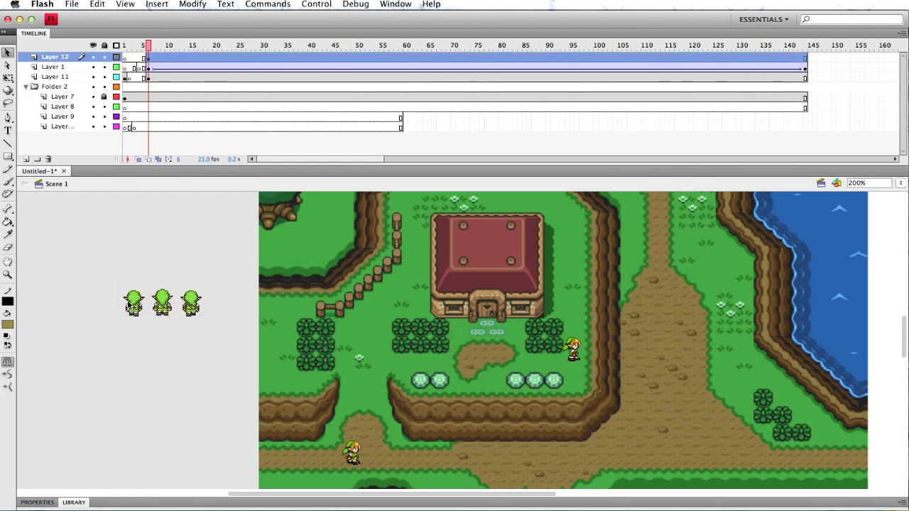
{"action": "right_click", "coordinate": [128, 314]}
{"action": "left_click", "coordinate": [151, 334]}
Create a new graphic symbol named "link walk up"
{"action": "left_click", "coordinate": [192, 3]}
{"action": "mouse_move", "coordinate": [150, 6]}
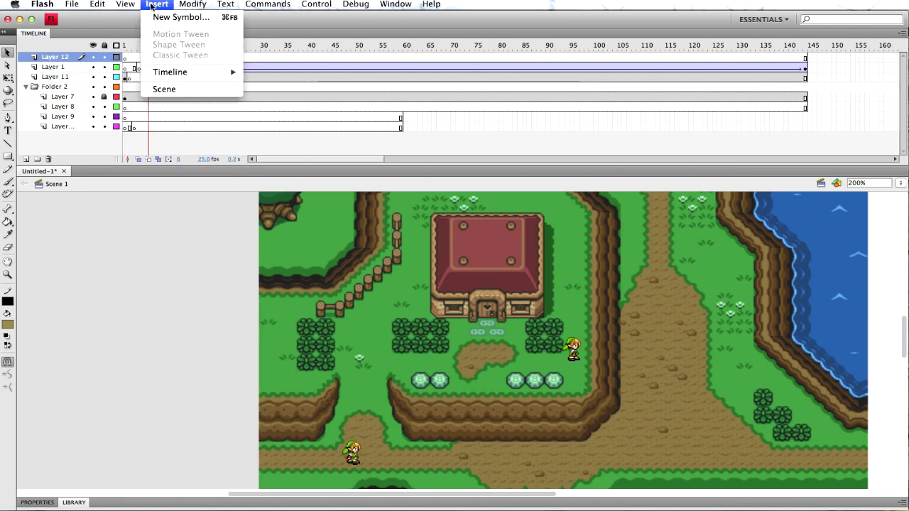
{"action": "left_click", "coordinate": [178, 17]}
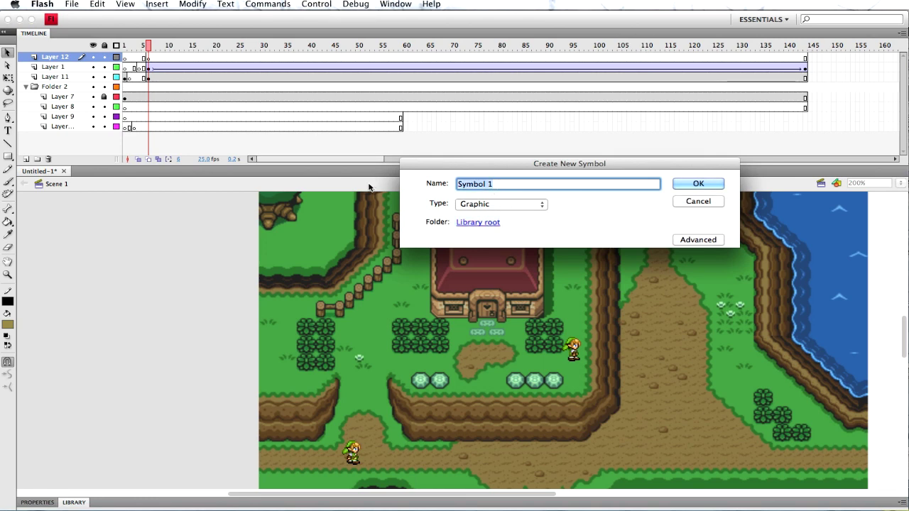
{"action": "type", "text": "link "}
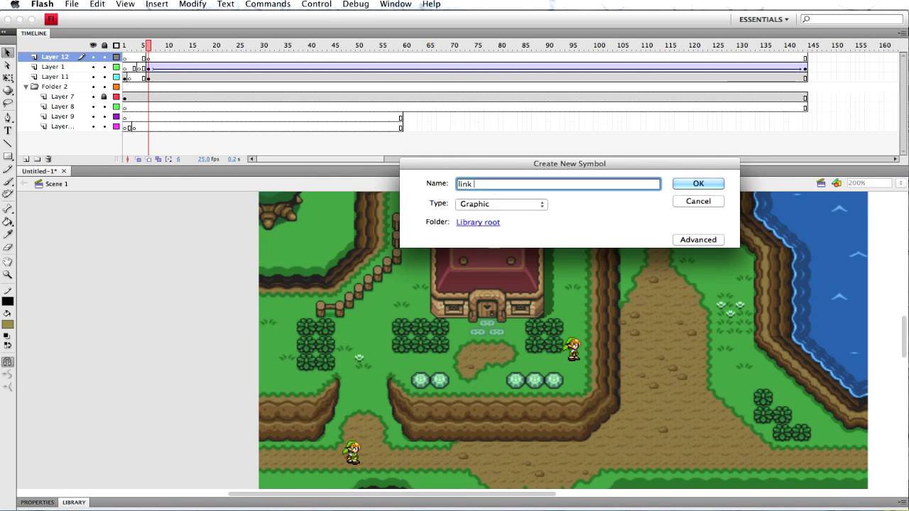
{"action": "type", "text": "walk"}
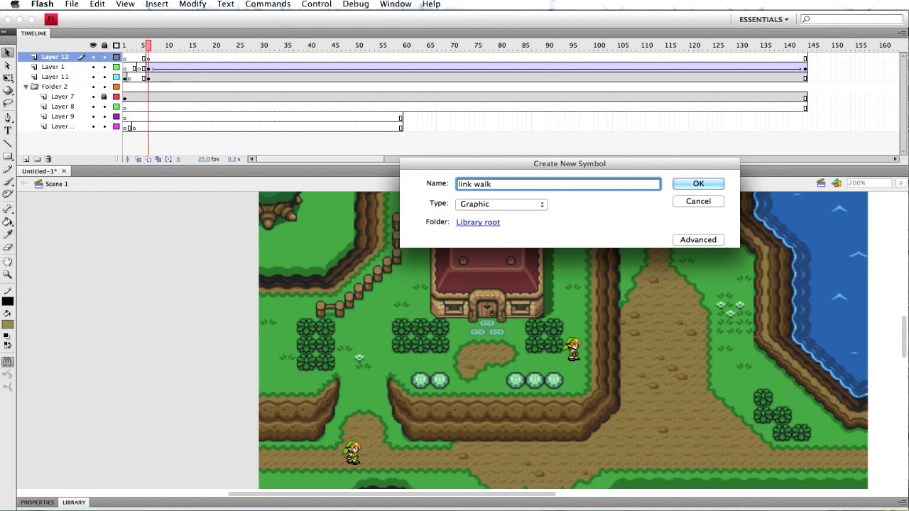
{"action": "type", "text": "up"}
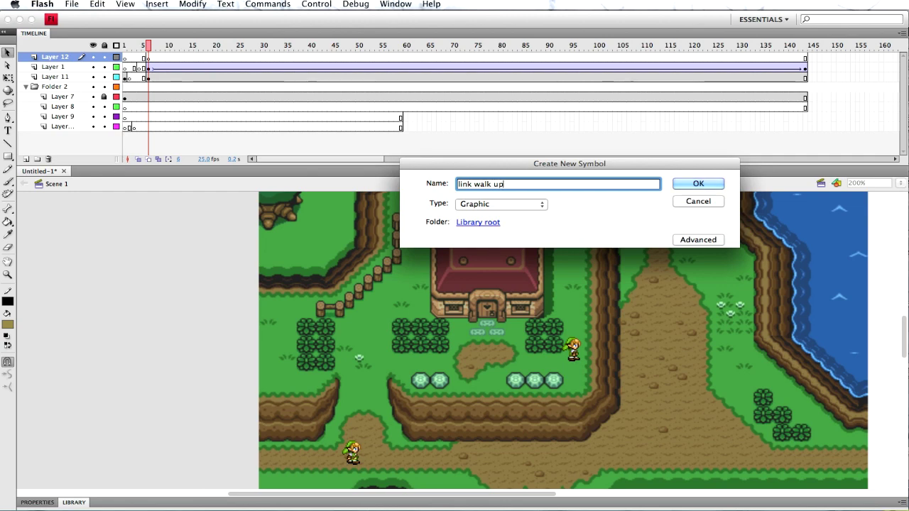
{"action": "left_click", "coordinate": [699, 183]}
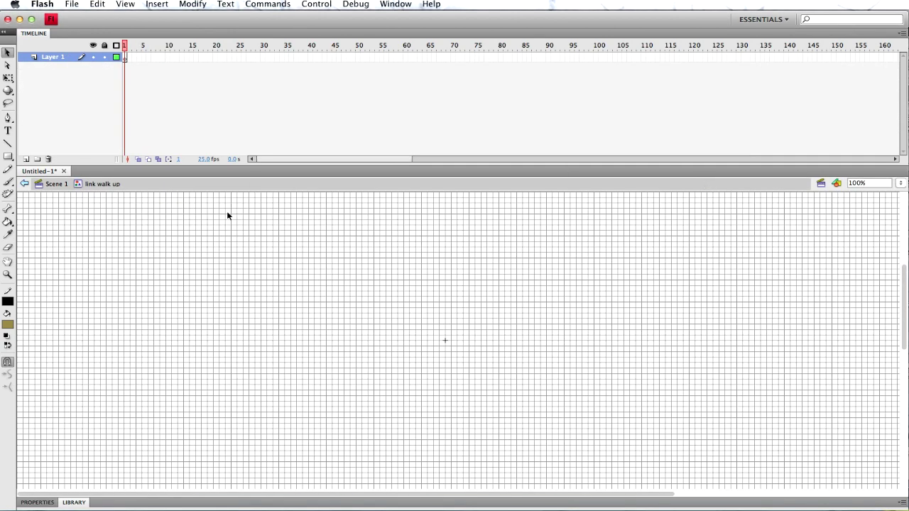
Paste the three sprites into the symbol and cut the second and third, keeping only the first pose on frame 1
{"action": "right_click", "coordinate": [219, 273]}
{"action": "left_click", "coordinate": [236, 297]}
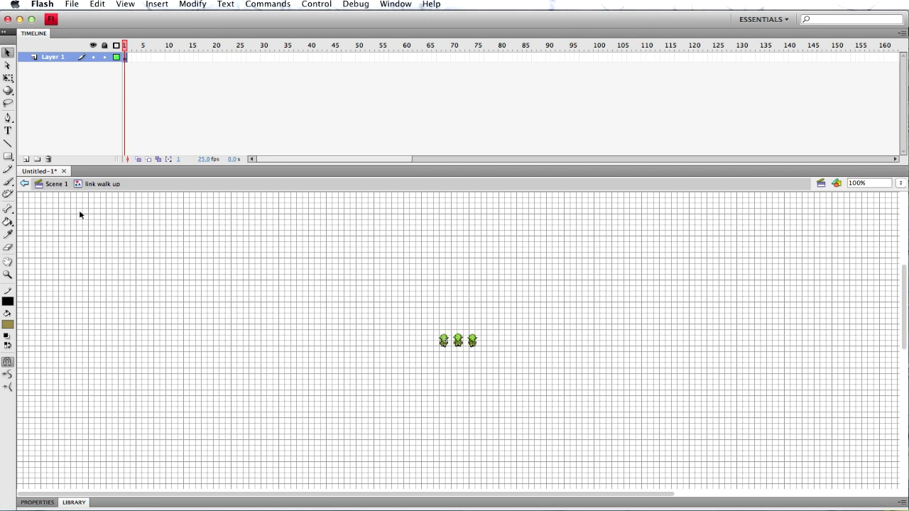
{"action": "left_click", "coordinate": [901, 183]}
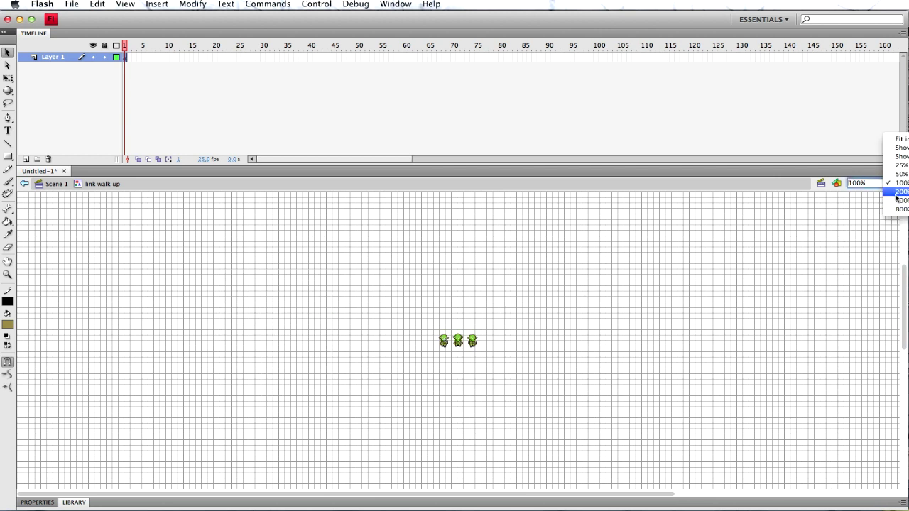
{"action": "left_click", "coordinate": [895, 201]}
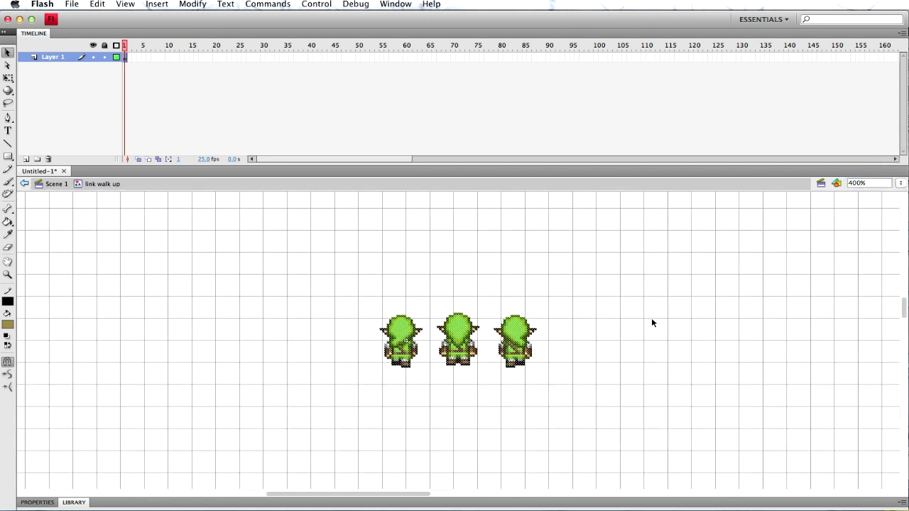
{"action": "left_click", "coordinate": [649, 278]}
{"action": "mouse_move", "coordinate": [627, 263]}
{"action": "left_mouse_down"}
{"action": "mouse_move", "coordinate": [468, 367]}
{"action": "mouse_move", "coordinate": [428, 406]}
{"action": "left_mouse_up"}
{"action": "right_click", "coordinate": [453, 350]}
{"action": "left_click", "coordinate": [474, 385]}
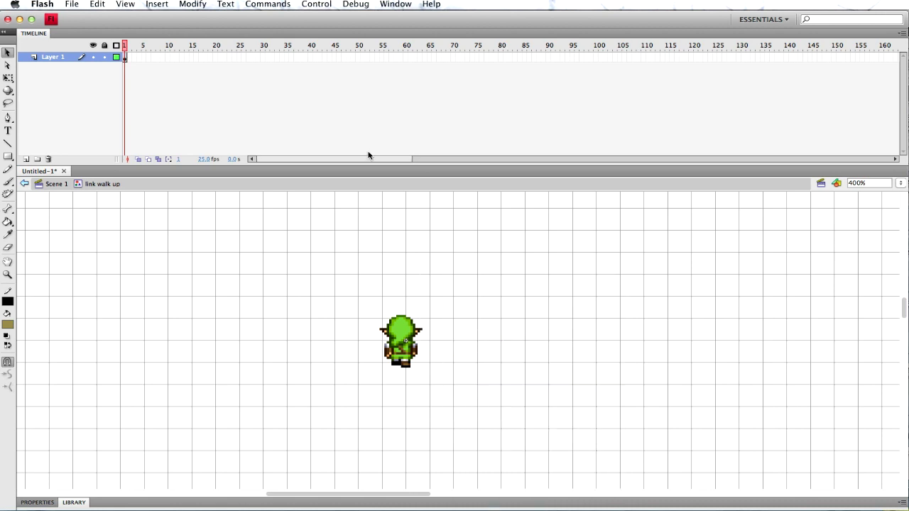
Insert a blank keyframe at frame 4, paste the two remaining sprites and cut the third one, keeping the second pose
{"action": "right_click", "coordinate": [137, 62]}
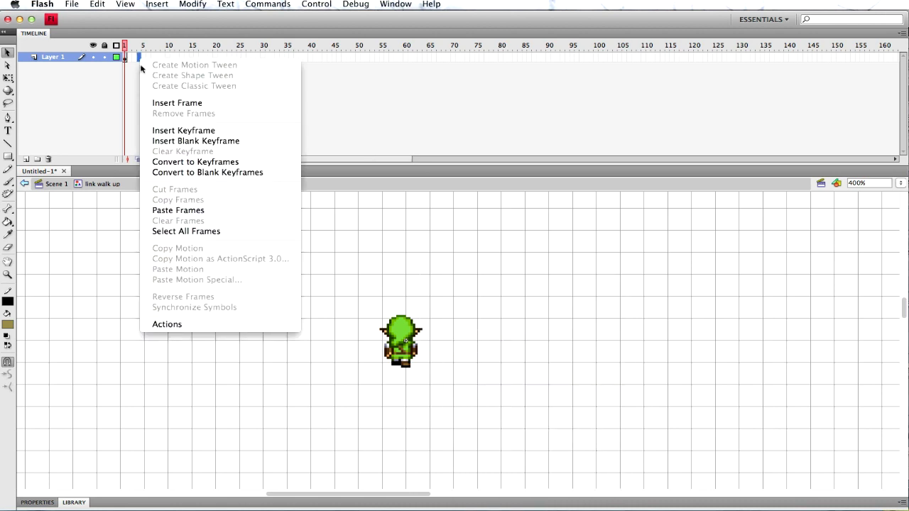
{"action": "left_click", "coordinate": [165, 139]}
{"action": "right_click", "coordinate": [182, 239]}
{"action": "left_click", "coordinate": [227, 265]}
{"action": "left_click_drag", "start_coordinate": [584, 268], "coordinate": [459, 421]}
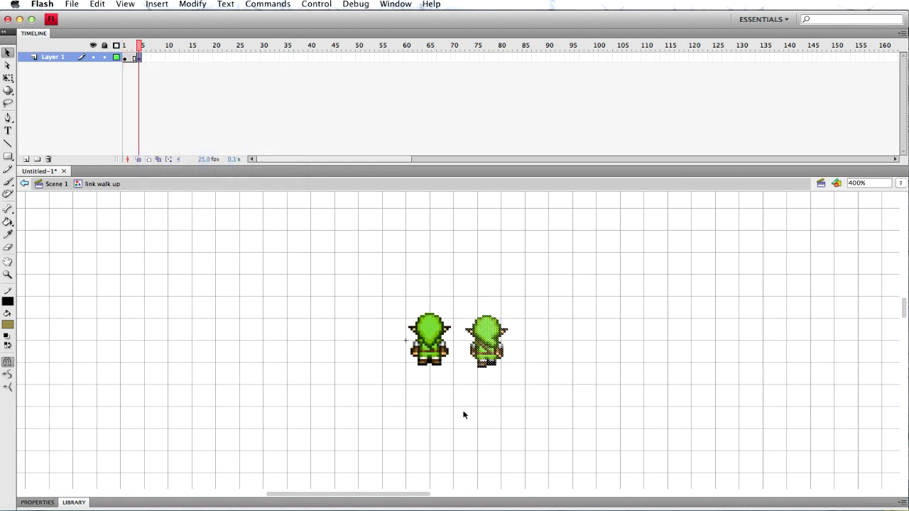
{"action": "right_click", "coordinate": [480, 332]}
{"action": "left_click", "coordinate": [501, 368]}
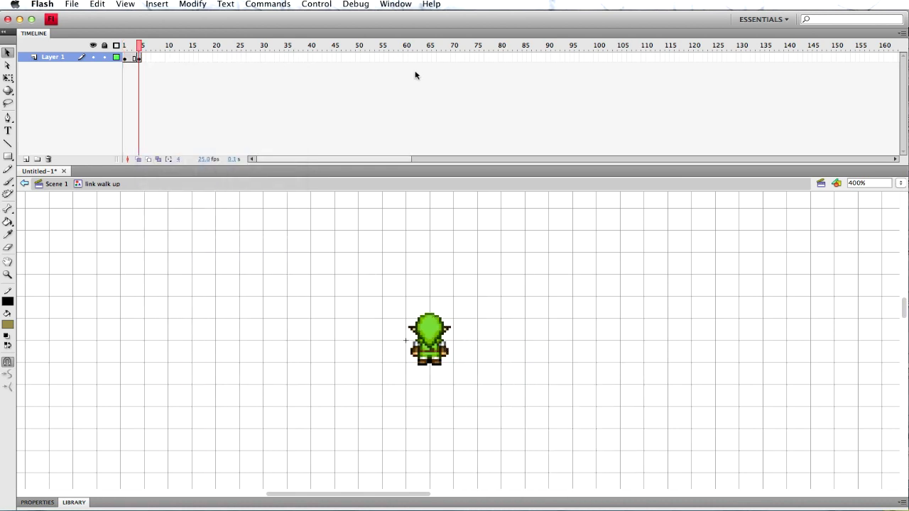
Insert a blank keyframe at frame 6, paste the third sprite and extend the pose to frame 8
{"action": "right_click", "coordinate": [149, 58]}
{"action": "left_click", "coordinate": [214, 139]}
{"action": "right_click", "coordinate": [201, 236]}
{"action": "left_click", "coordinate": [222, 261]}
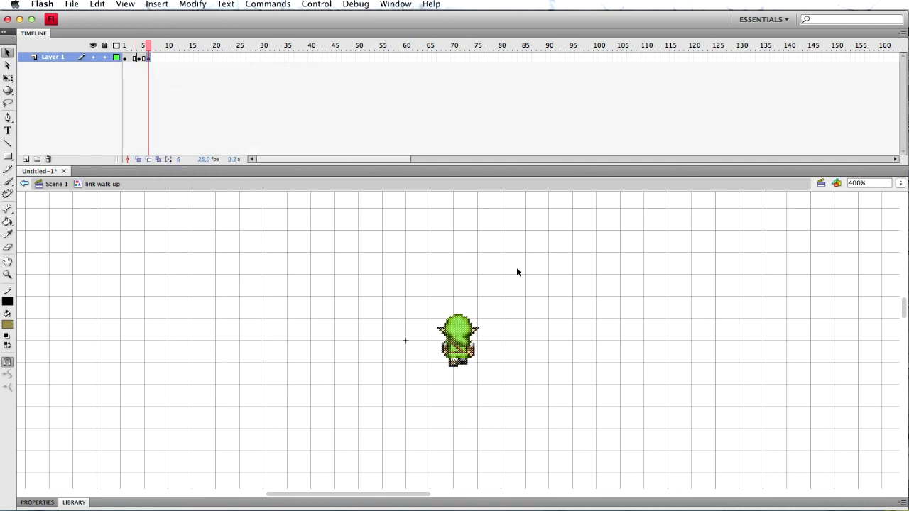
{"action": "left_click", "coordinate": [158, 58]}
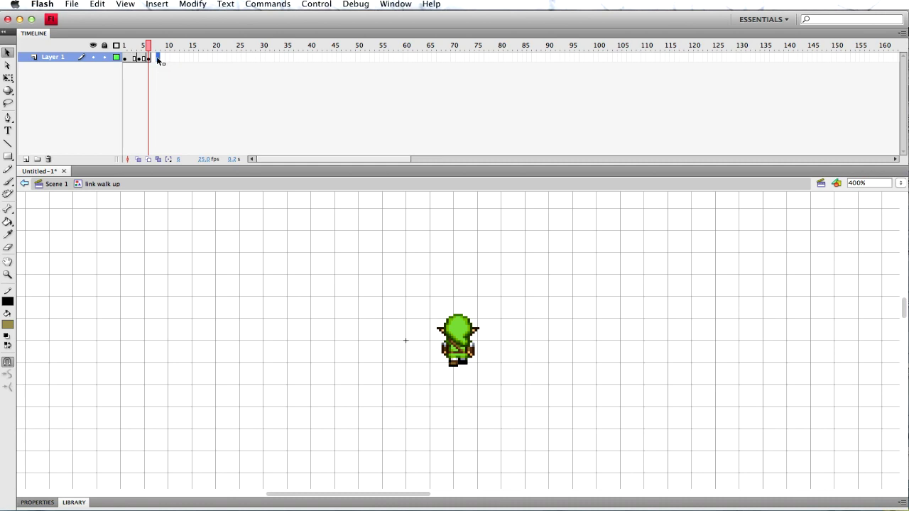
{"action": "right_click", "coordinate": [157, 57]}
{"action": "left_click", "coordinate": [177, 101]}
Copy the second pose from frame 5 and paste it as a new keyframe at frame 9
{"action": "left_click", "coordinate": [143, 58]}
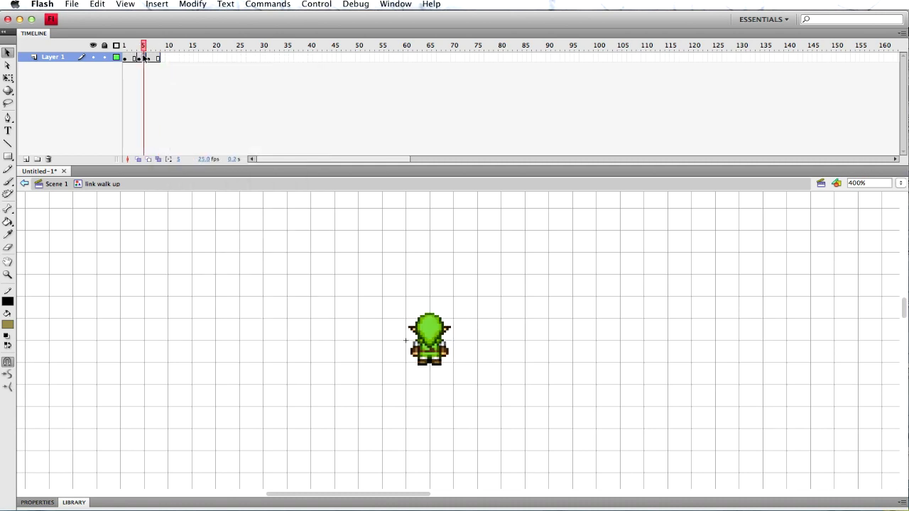
{"action": "right_click", "coordinate": [143, 58]}
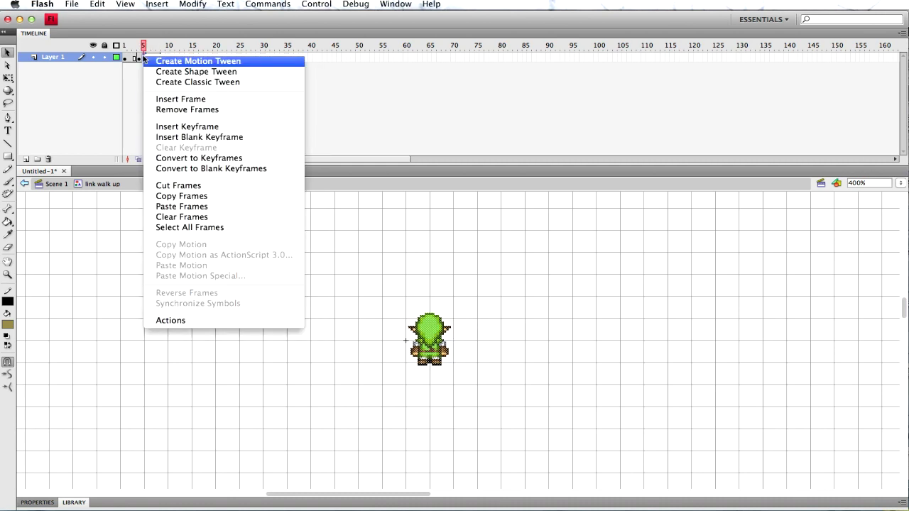
{"action": "left_click", "coordinate": [186, 196]}
{"action": "left_click", "coordinate": [159, 58]}
{"action": "right_click", "coordinate": [161, 58]}
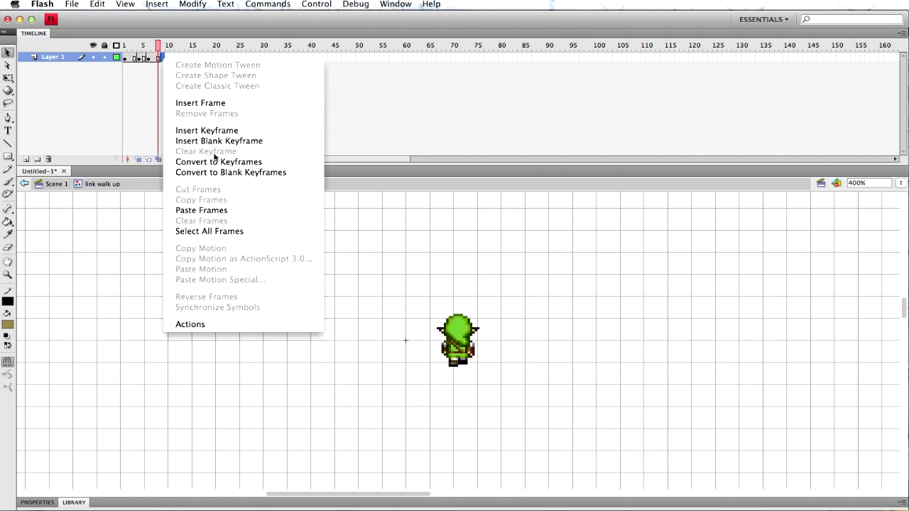
{"action": "left_click", "coordinate": [221, 211]}
Insert frames in the second and last poses so each lasts three frames and the cycle ends at frame 12
{"action": "right_click", "coordinate": [163, 58]}
{"action": "left_click", "coordinate": [182, 102]}
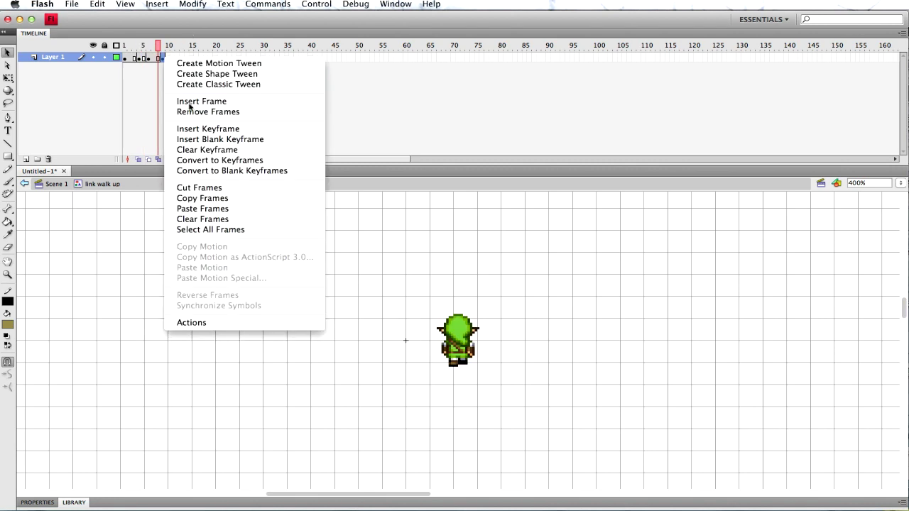
{"action": "left_click", "coordinate": [145, 58]}
{"action": "right_click", "coordinate": [145, 59]}
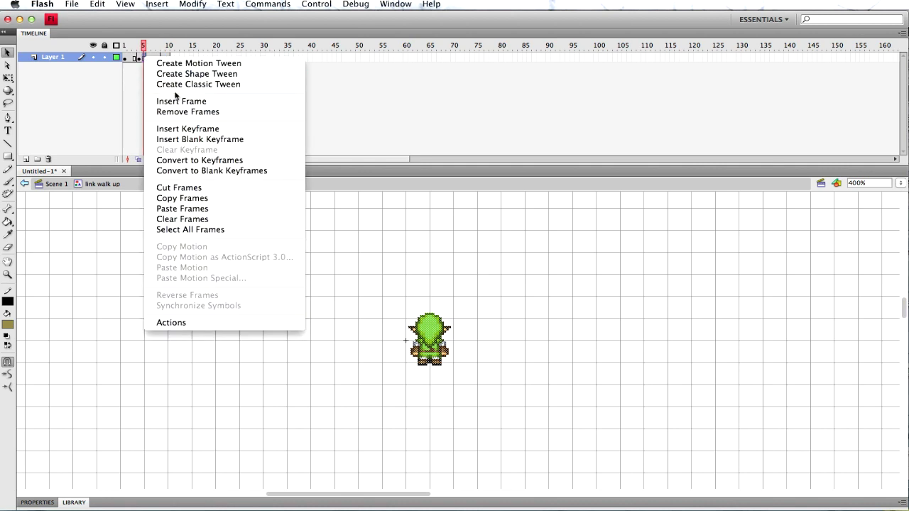
{"action": "left_click", "coordinate": [182, 100]}
{"action": "left_click", "coordinate": [171, 60]}
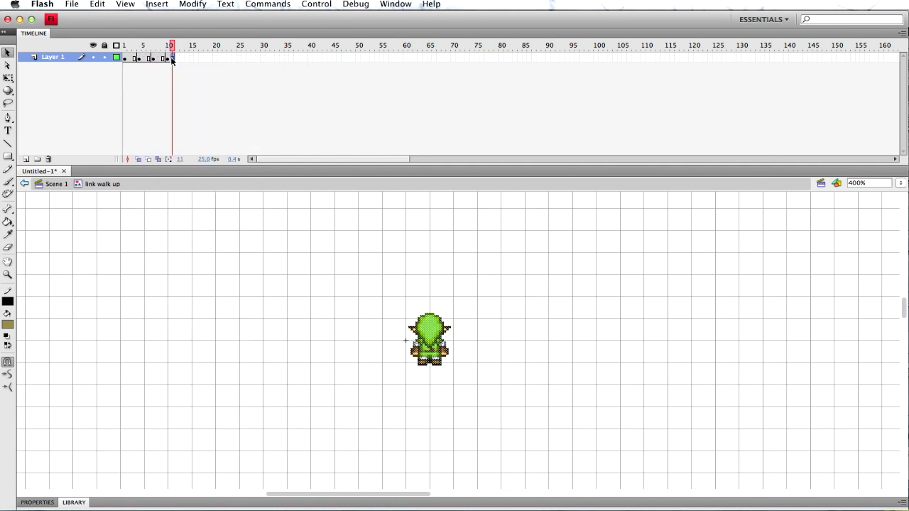
{"action": "right_click", "coordinate": [171, 59]}
{"action": "left_click", "coordinate": [180, 104]}
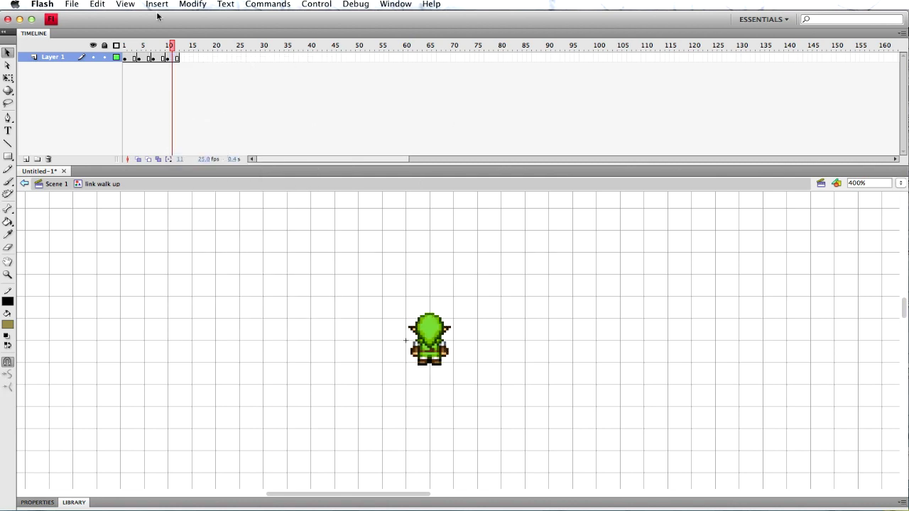
Play the walk cycle to check it, go to frame 2 and turn on Onion Skin
{"action": "key", "text": "."}
{"action": "key", "text": "Return"}
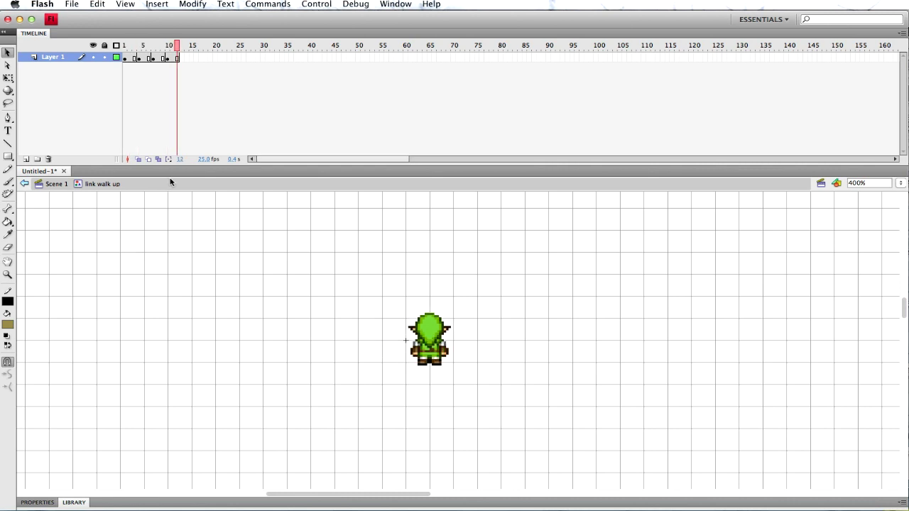
{"action": "left_click", "coordinate": [130, 61]}
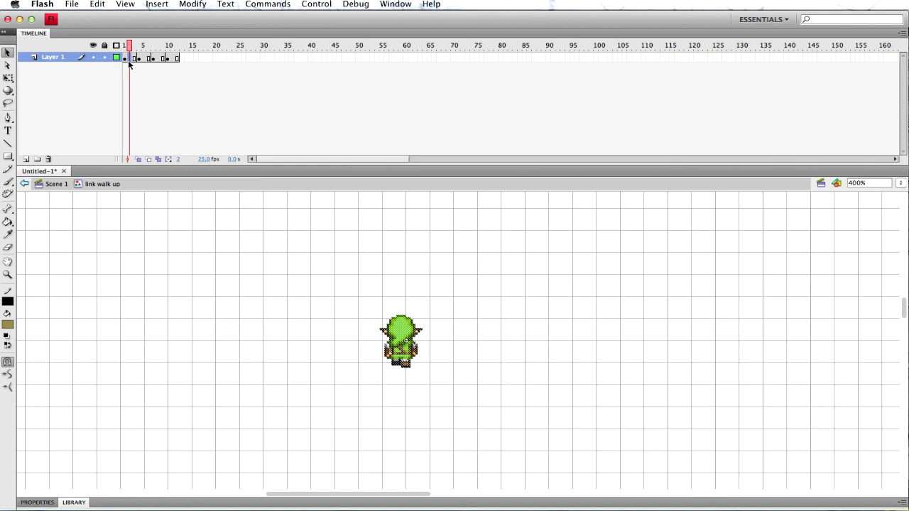
{"action": "left_click", "coordinate": [139, 160]}
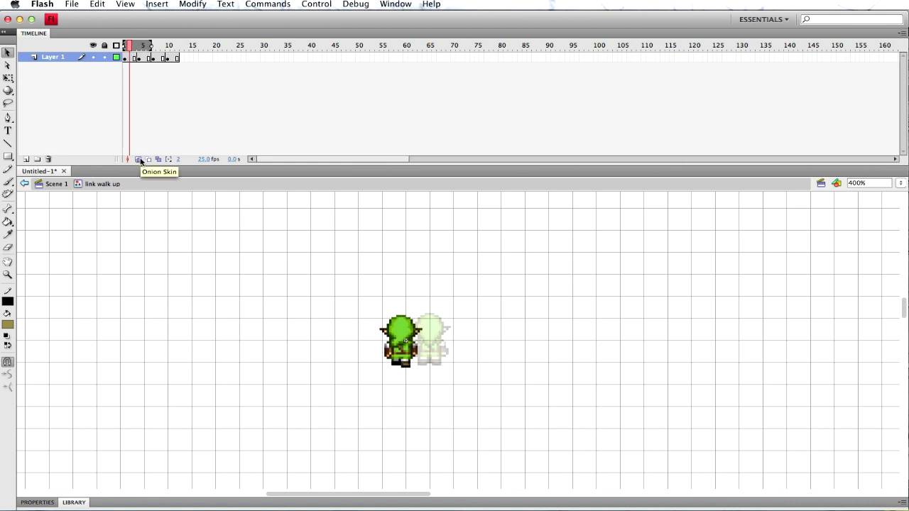
Nudge the first pose right and slightly up on frame 3 to line it up with the second pose's onion skin
{"action": "left_click", "coordinate": [134, 60]}
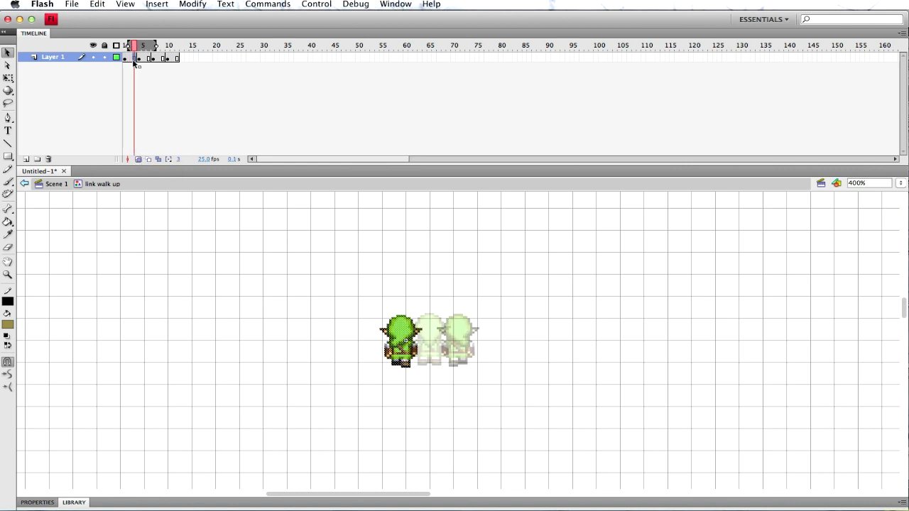
{"action": "key", "text": "Right"}
{"action": "key", "text": "Right"}
{"action": "key", "text": "Right"}
{"action": "key", "text": "Right"}
{"action": "key", "text": "Right"}
{"action": "key", "text": "Right"}
{"action": "key", "text": "Right"}
{"action": "key", "text": "Right"}
{"action": "key", "text": "Right"}
{"action": "key", "text": "Right"}
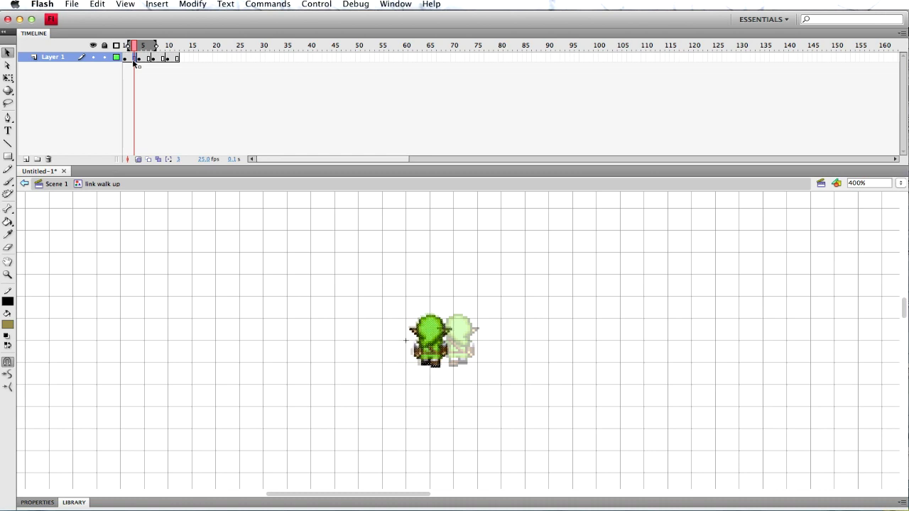
{"action": "key", "text": "Left"}
{"action": "key", "text": "Left"}
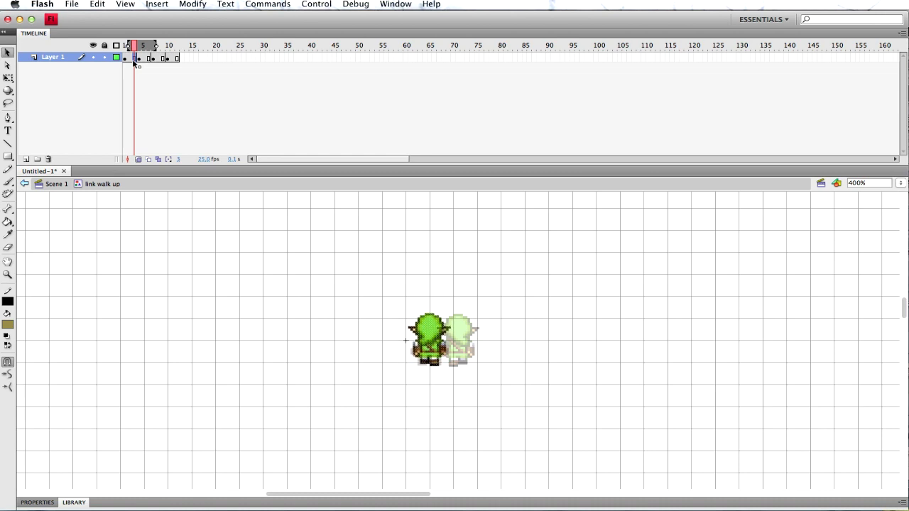
Nudge the third pose left and slightly up on frame 8 to line it up with the second pose's onion skin
{"action": "left_click", "coordinate": [140, 60]}
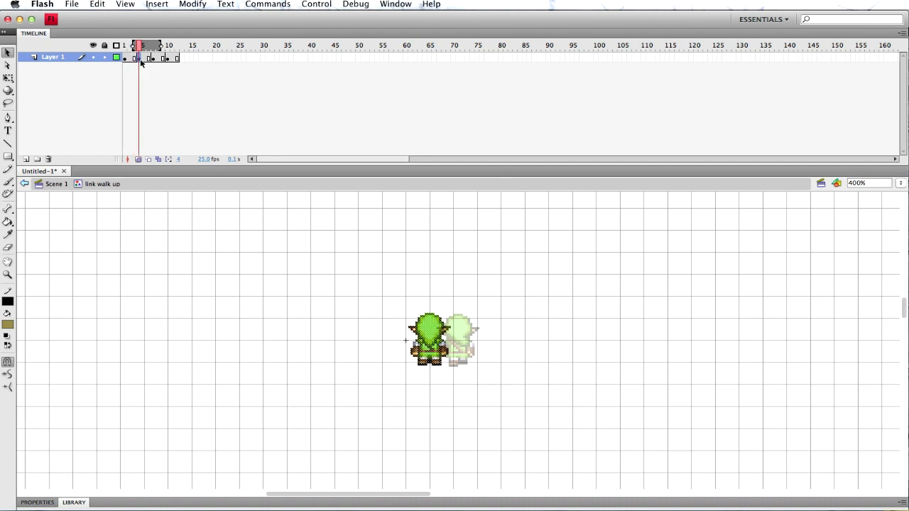
{"action": "left_click", "coordinate": [160, 61]}
{"action": "key", "text": "Left"}
{"action": "key", "text": "Left"}
{"action": "key", "text": "Left"}
{"action": "key", "text": "Left"}
{"action": "key", "text": "Left"}
{"action": "key", "text": "Left"}
{"action": "key", "text": "Left"}
{"action": "key", "text": "Left"}
{"action": "key", "text": "Left"}
{"action": "key", "text": "Left"}
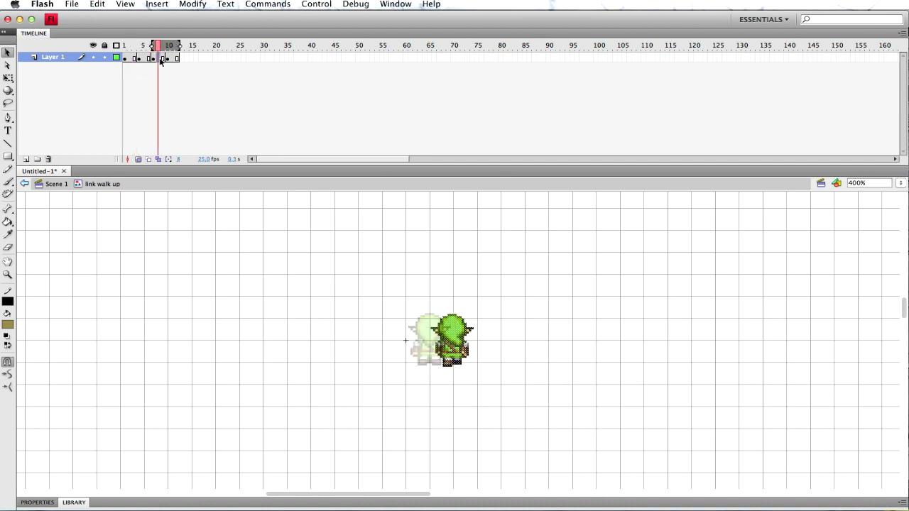
{"action": "key", "text": "Up"}
{"action": "key", "text": "Up"}
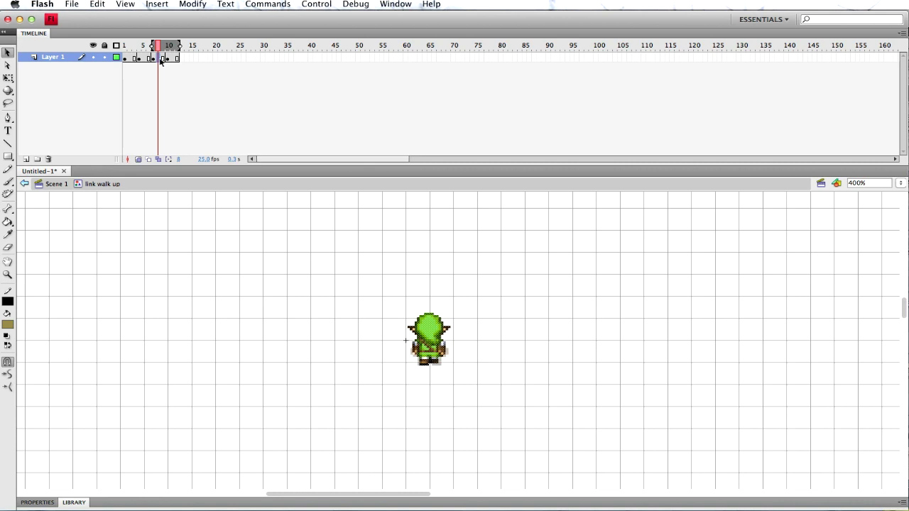
{"action": "right_click", "coordinate": [560, 266]}
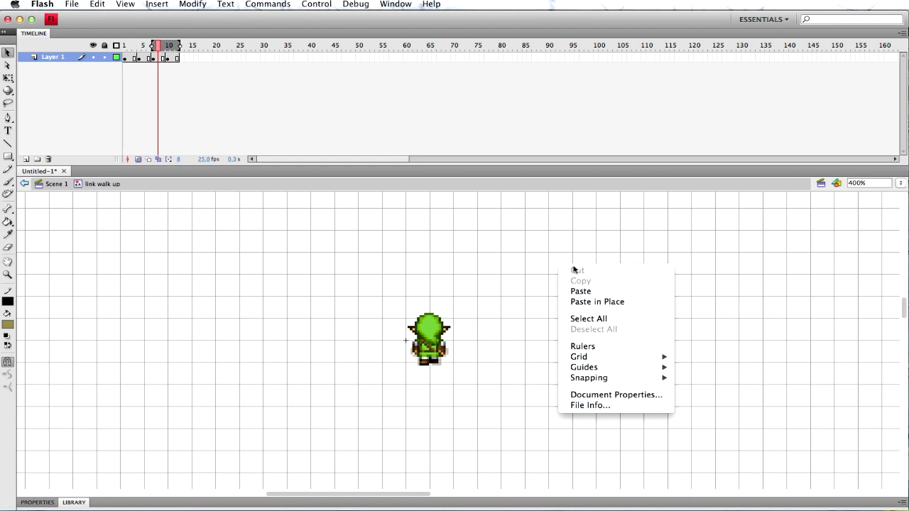
{"action": "left_click", "coordinate": [904, 202]}
{"action": "left_click", "coordinate": [901, 183]}
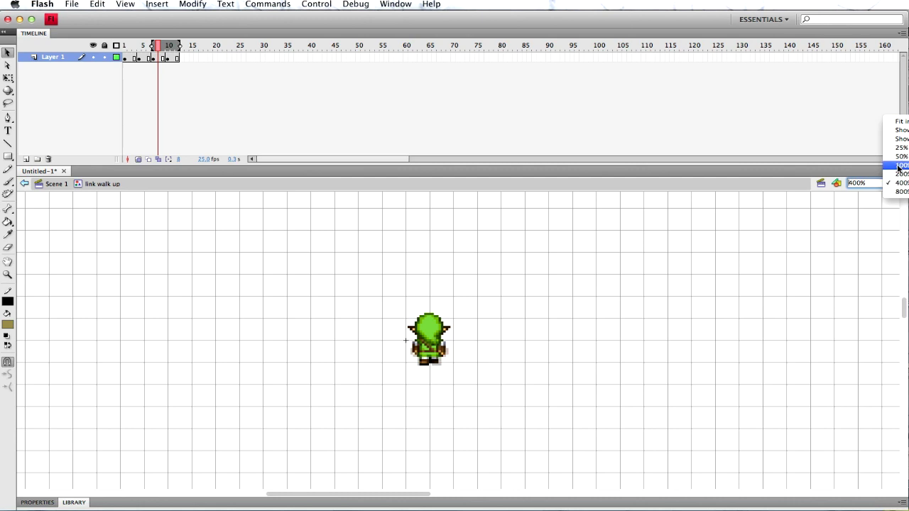
{"action": "left_click", "coordinate": [898, 169]}
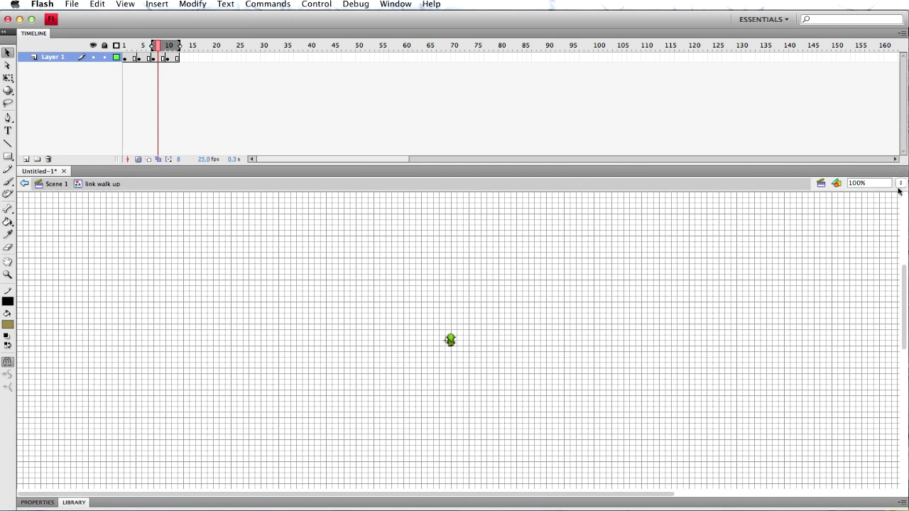
{"action": "left_click", "coordinate": [900, 184]}
{"action": "left_click", "coordinate": [897, 201]}
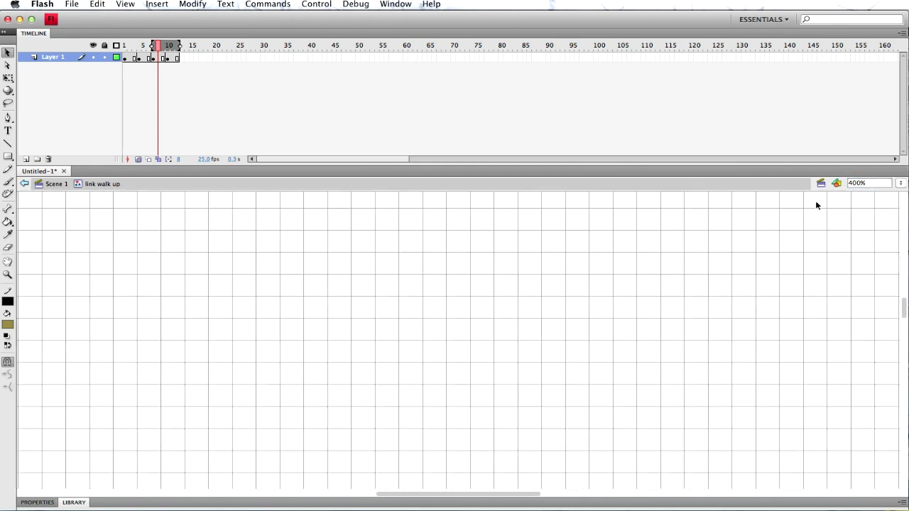
Insert a blank keyframe at frame 13, try pasting the copied Link sprite in place there, and delete the pasted sprite
{"action": "left_click", "coordinate": [129, 59]}
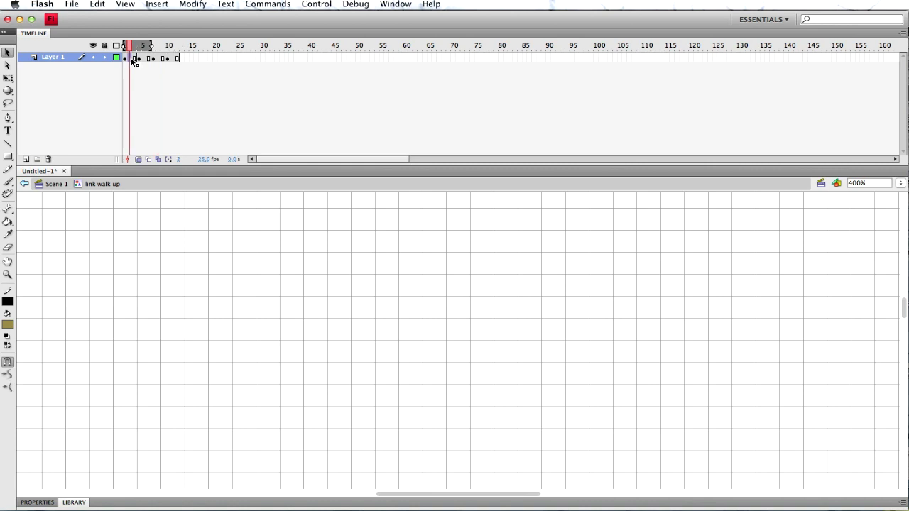
{"action": "left_click", "coordinate": [901, 183]}
{"action": "left_click", "coordinate": [897, 178]}
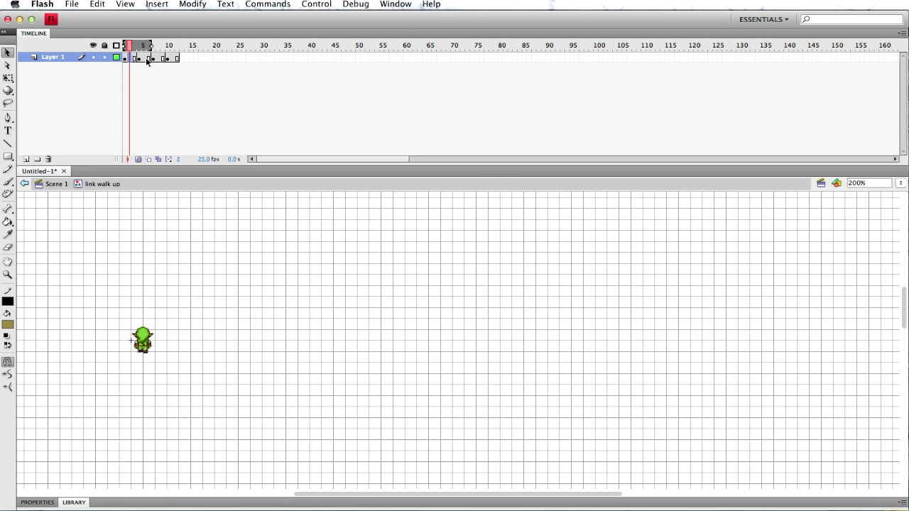
{"action": "left_click", "coordinate": [179, 57]}
{"action": "right_click", "coordinate": [184, 57]}
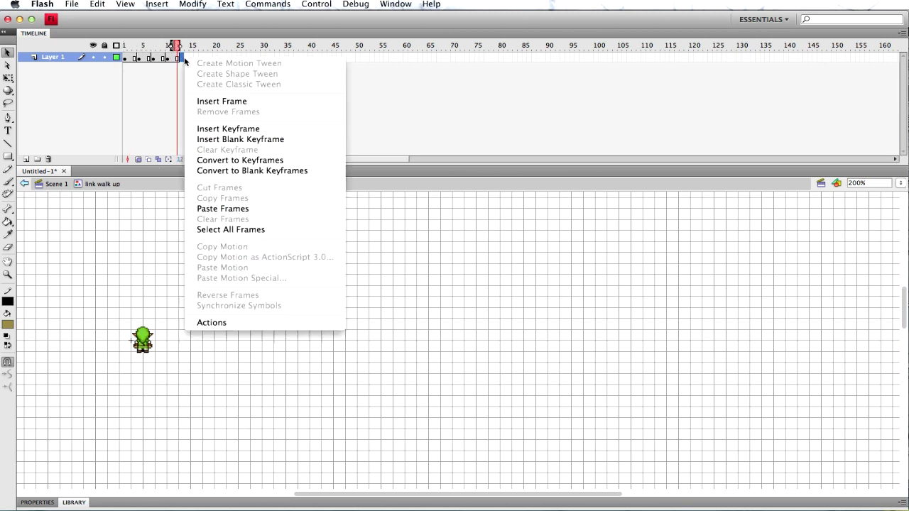
{"action": "left_click", "coordinate": [228, 140]}
{"action": "right_click", "coordinate": [226, 204]}
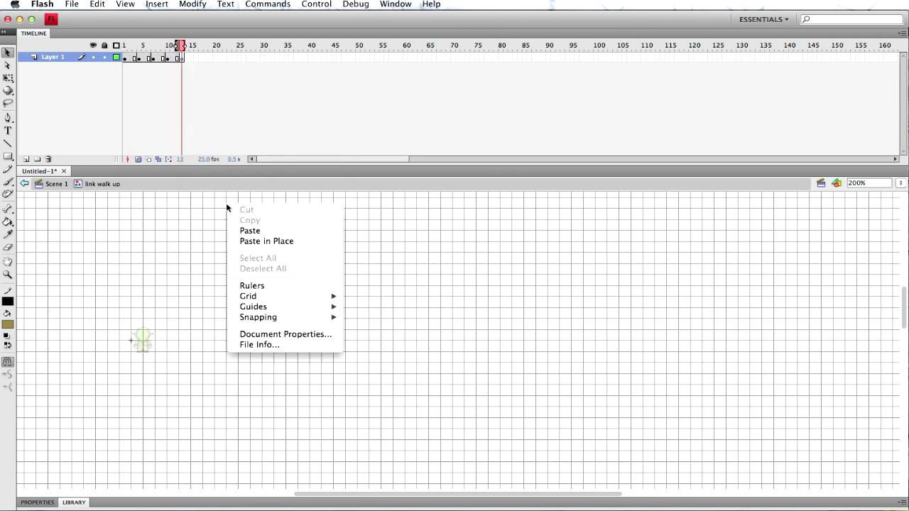
{"action": "left_click", "coordinate": [254, 242]}
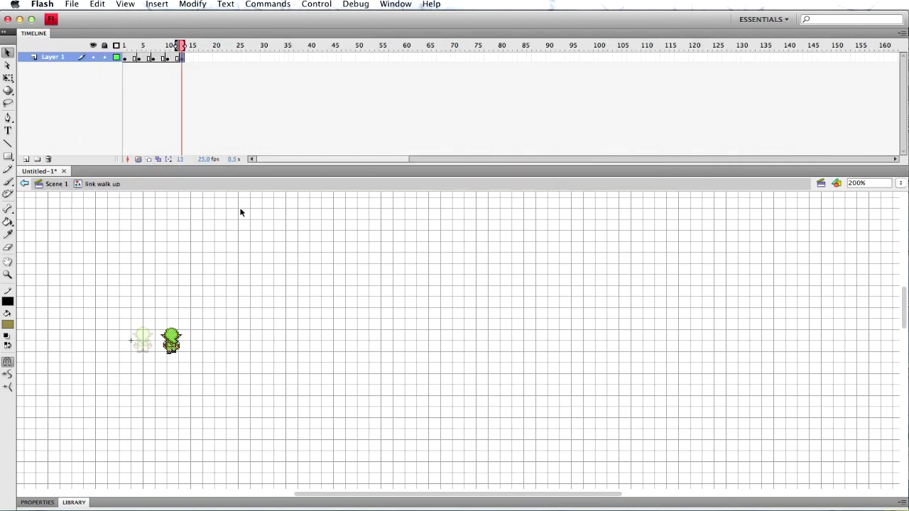
{"action": "key", "text": "Delete"}
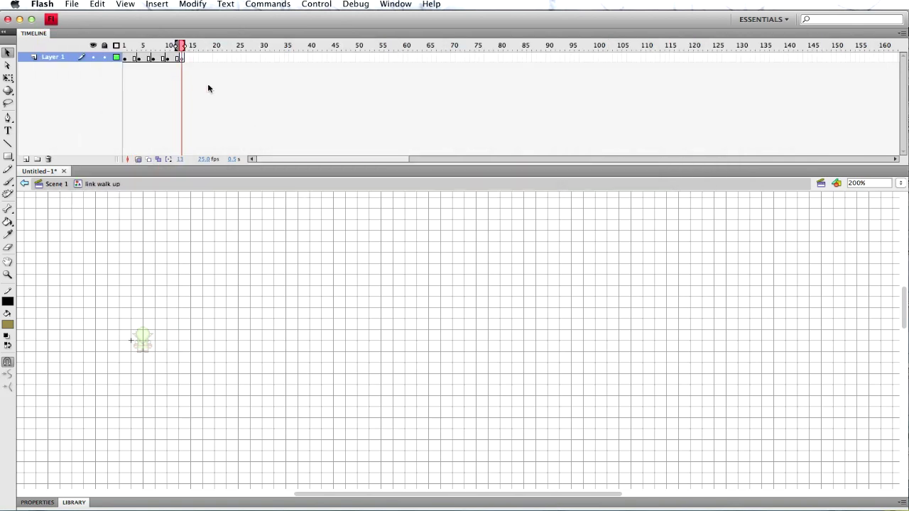
Return to Scene 1, unlock Layer 7 and move the map image so its left edge sits near the stage's left edge
{"action": "left_click", "coordinate": [56, 183]}
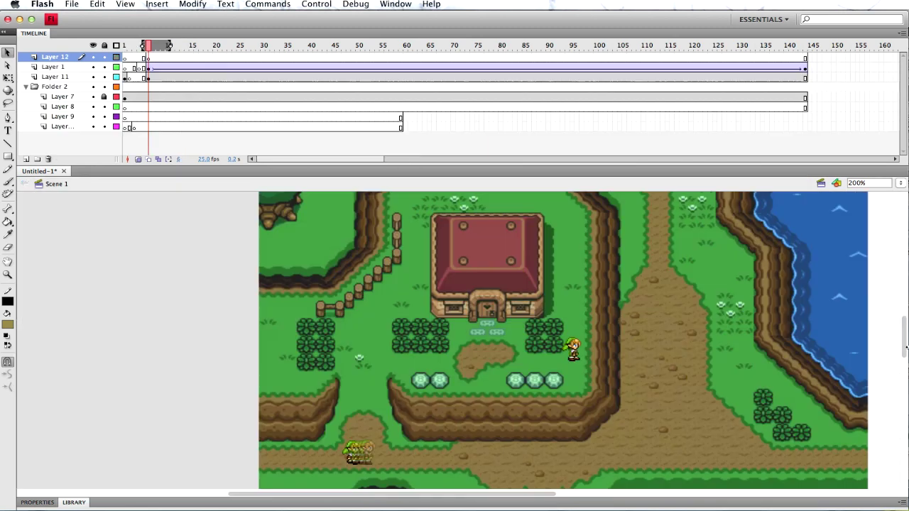
{"action": "left_click_drag", "start_coordinate": [904, 327], "coordinate": [903, 365]}
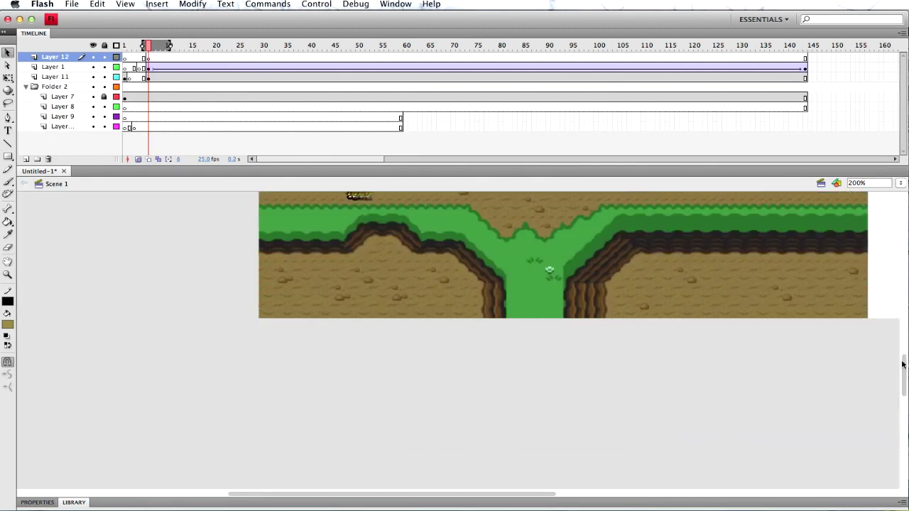
{"action": "key", "text": "super+1"}
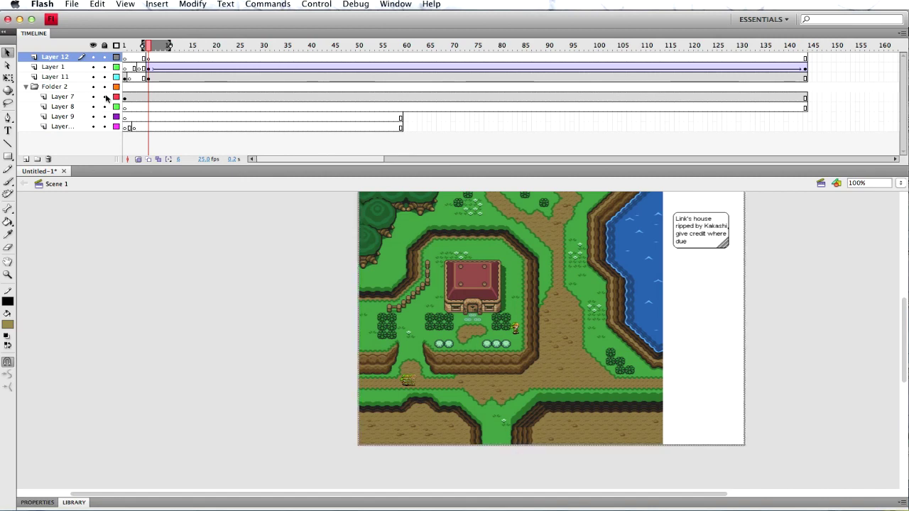
{"action": "left_click_drag", "start_coordinate": [388, 242], "coordinate": [550, 239]}
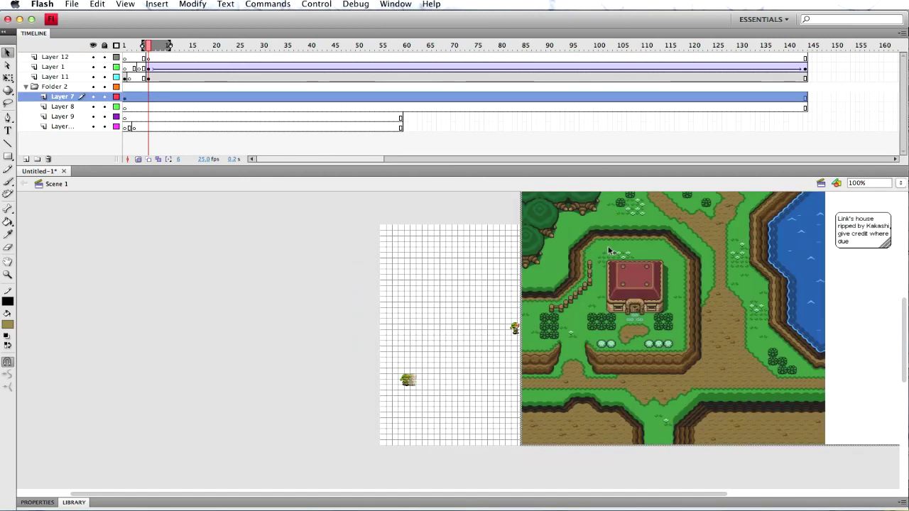
{"action": "left_click_drag", "start_coordinate": [623, 226], "coordinate": [474, 263]}
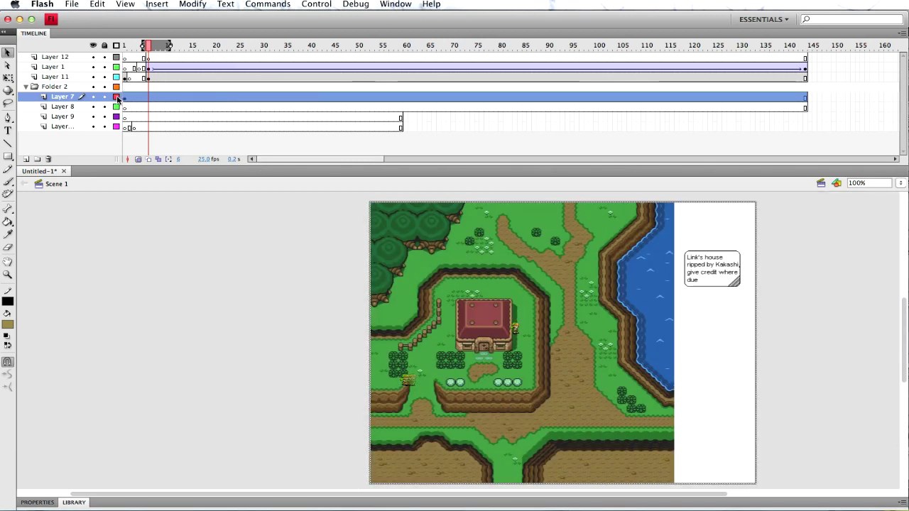
Display Layer 7 as outlines, move the map up to align its bottom edge with the stage's, and restore the full display
{"action": "left_click", "coordinate": [118, 98]}
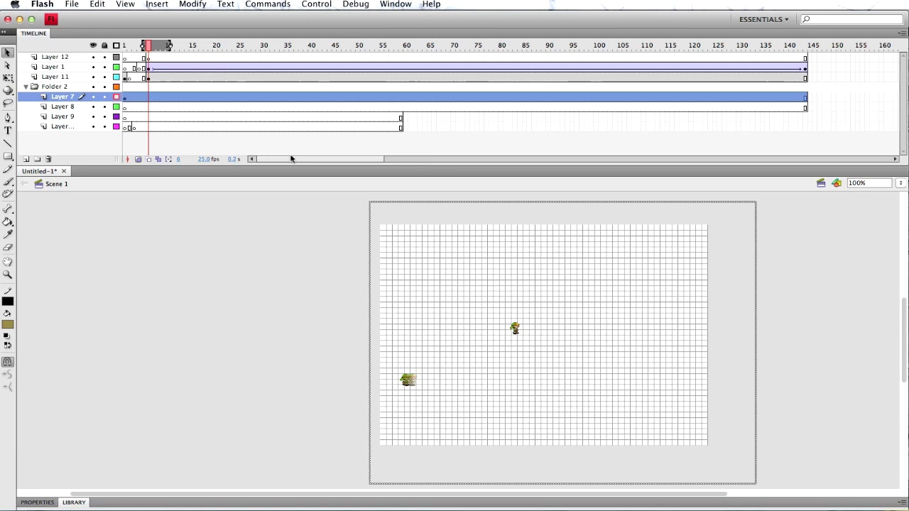
{"action": "left_click_drag", "start_coordinate": [498, 473], "coordinate": [499, 434]}
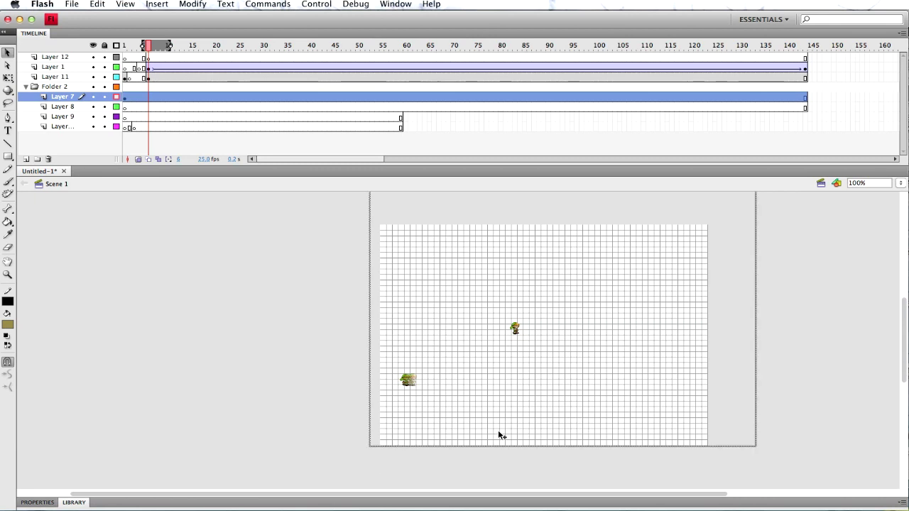
{"action": "left_click", "coordinate": [185, 224]}
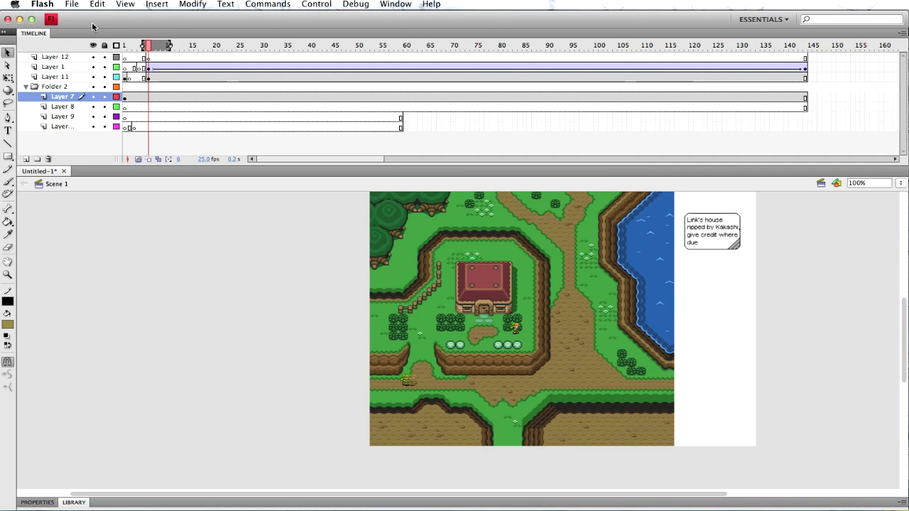
{"action": "left_click", "coordinate": [45, 5]}
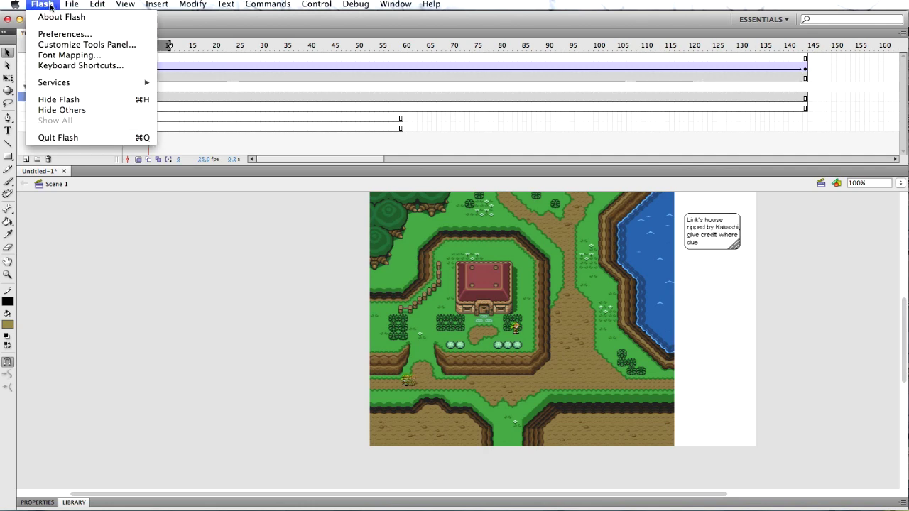